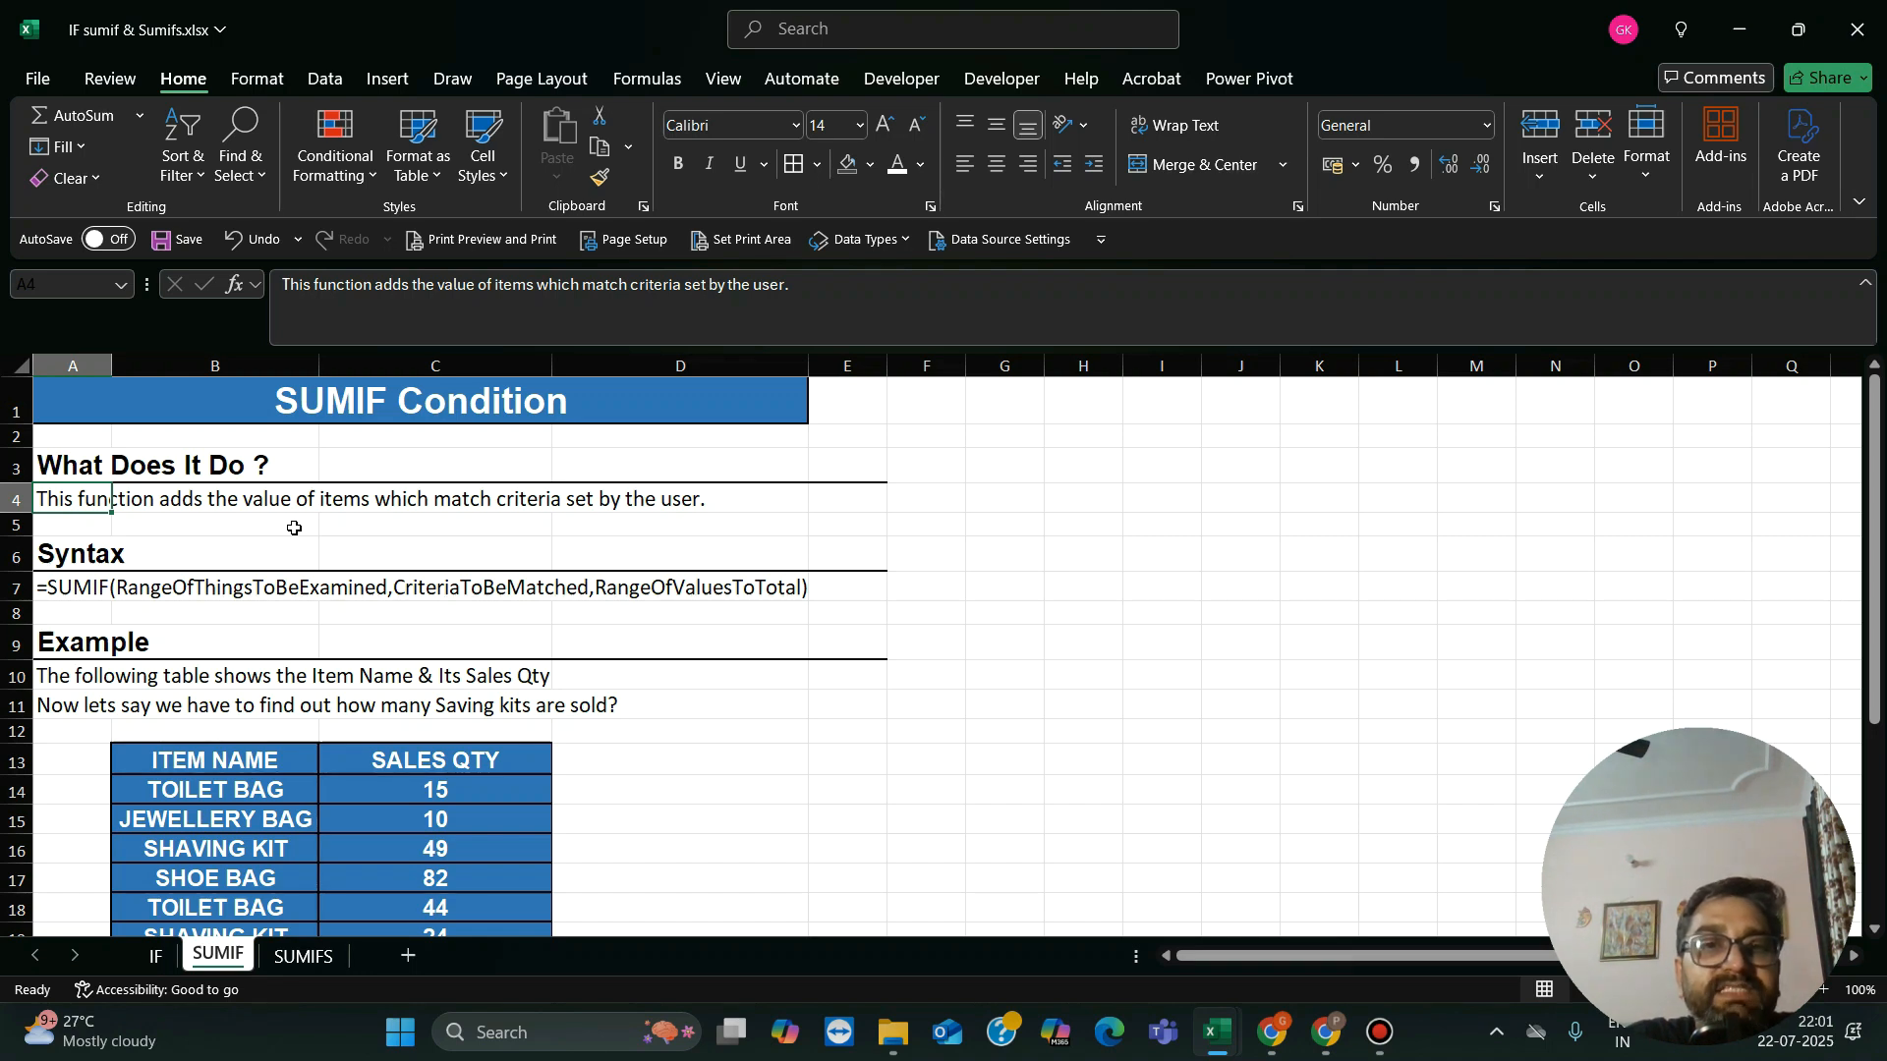
Step: Review the SUMIF sheet's description, syntax and example text down to the item sales table
{"action": "key", "text": "Down"}
{"action": "key", "text": "Down"}
{"action": "key", "text": "Down"}
{"action": "key", "text": "Down"}
{"action": "key", "text": "Down"}
{"action": "key", "text": "Down"}
{"action": "key", "text": "Down"}
{"action": "key", "text": "Down"}
{"action": "key", "text": "Down"}
{"action": "key", "text": "Down"}
{"action": "key", "text": "Down"}
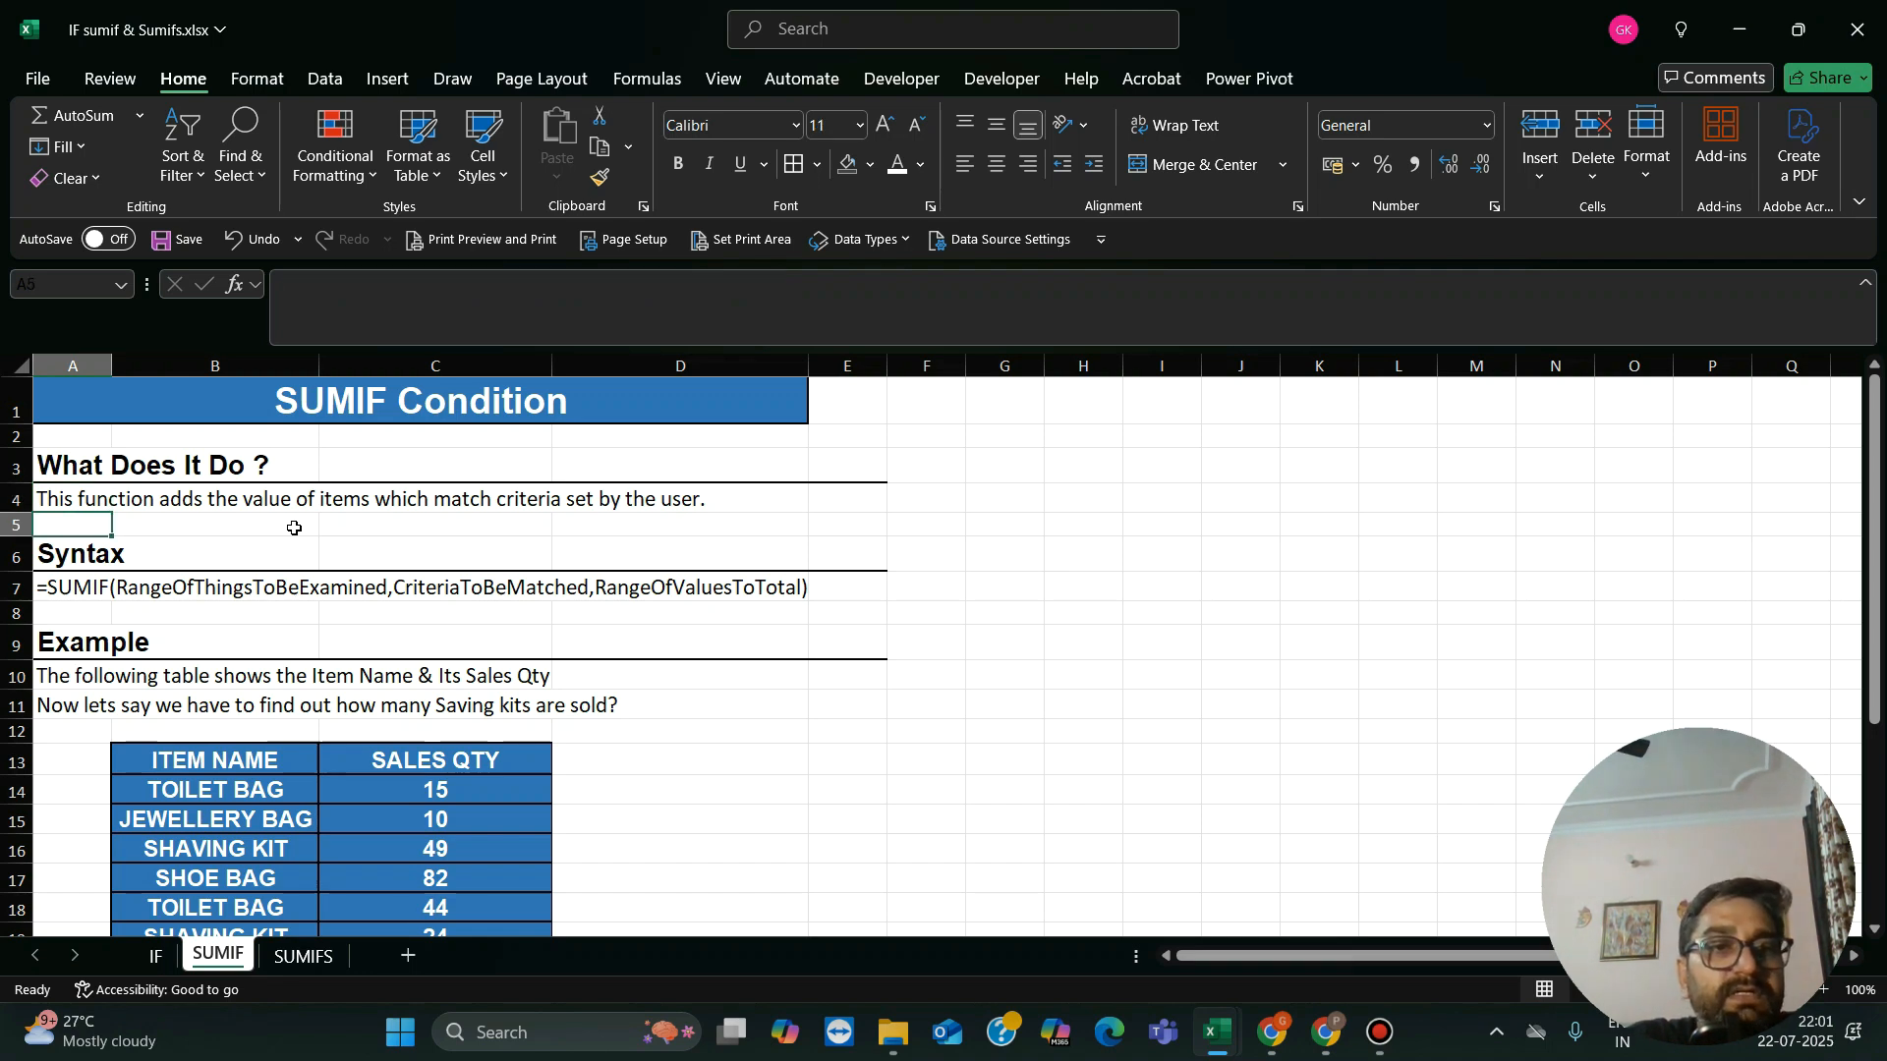
{"action": "key", "text": "Down"}
{"action": "key", "text": "Down"}
{"action": "key", "text": "Down"}
{"action": "key", "text": "Down"}
{"action": "key", "text": "Down"}
{"action": "key", "text": "Down"}
{"action": "key", "text": "Down"}
{"action": "key", "text": "Down"}
{"action": "key", "text": "Down"}
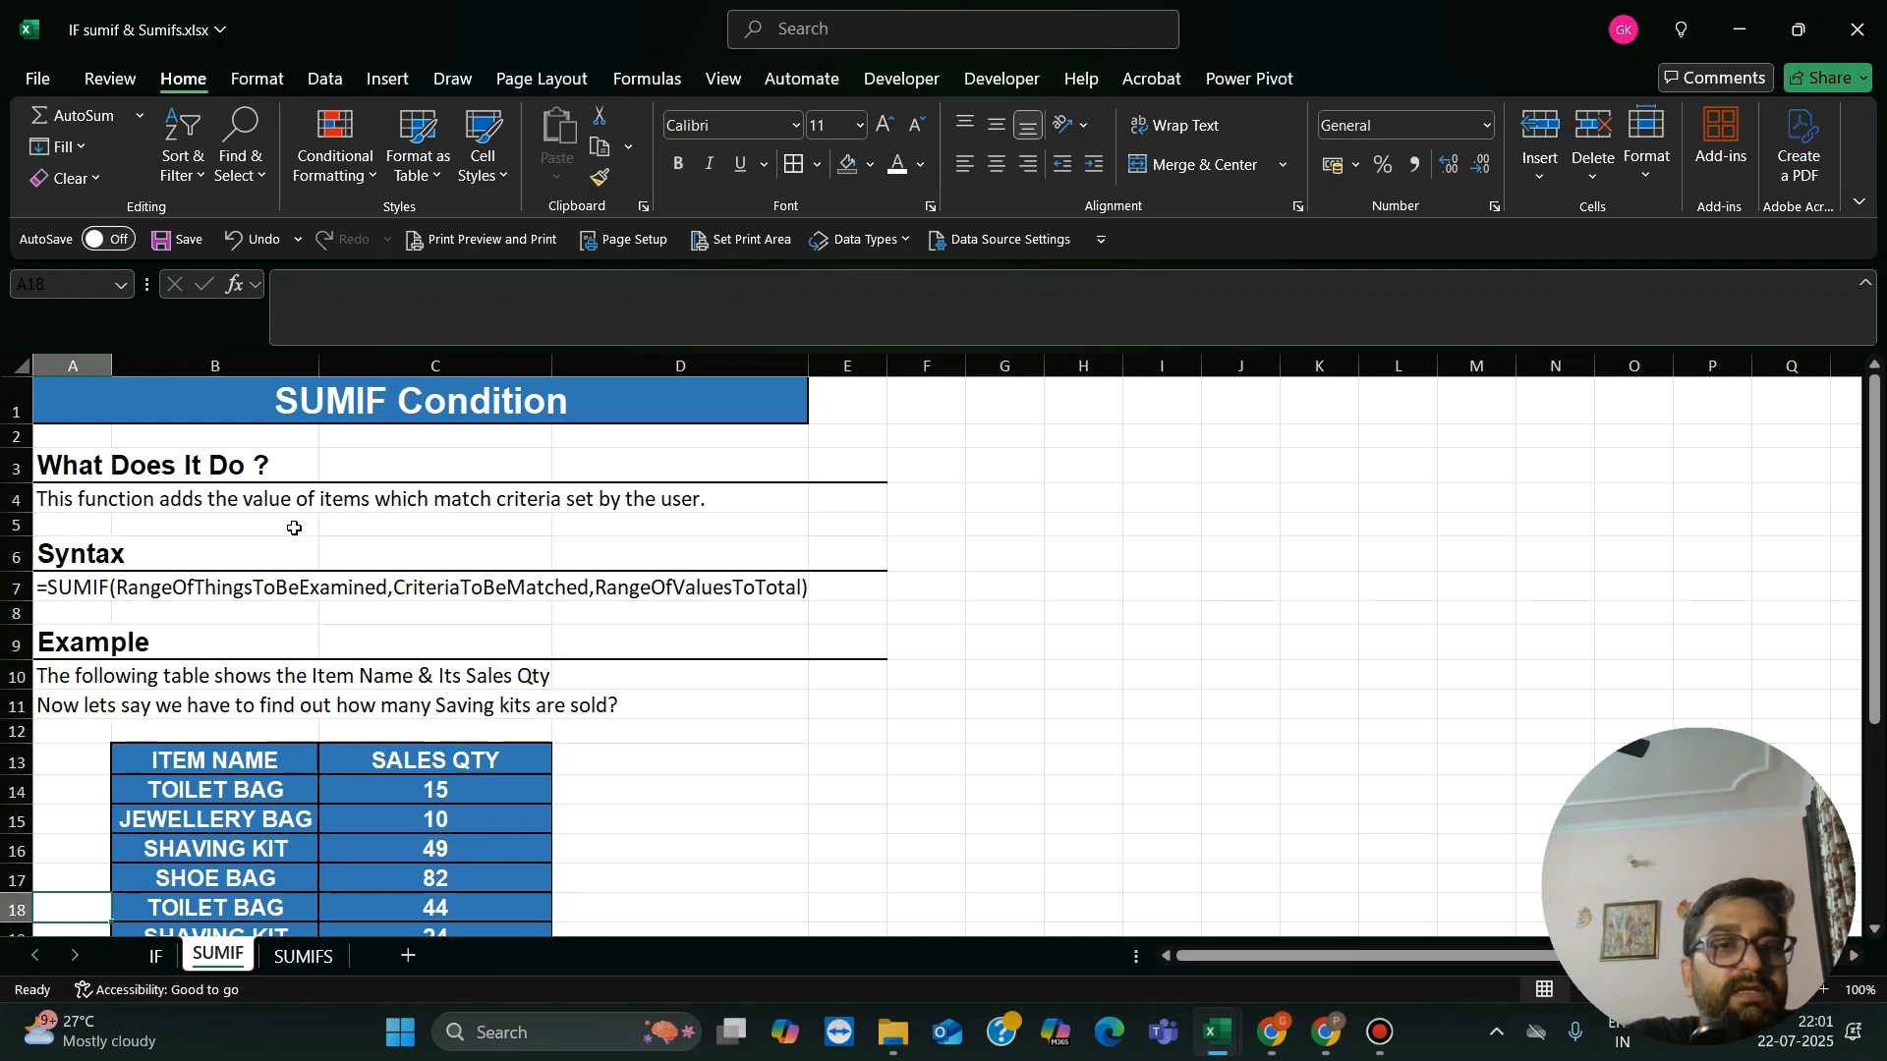
{"action": "key", "text": "Up"}
{"action": "key", "text": "Up"}
{"action": "key", "text": "Up"}
{"action": "key", "text": "Up"}
{"action": "key", "text": "Up"}
{"action": "key", "text": "Up"}
{"action": "key", "text": "Up"}
{"action": "key", "text": "Up"}
{"action": "key", "text": "Up"}
{"action": "key", "text": "Up"}
{"action": "key", "text": "Up"}
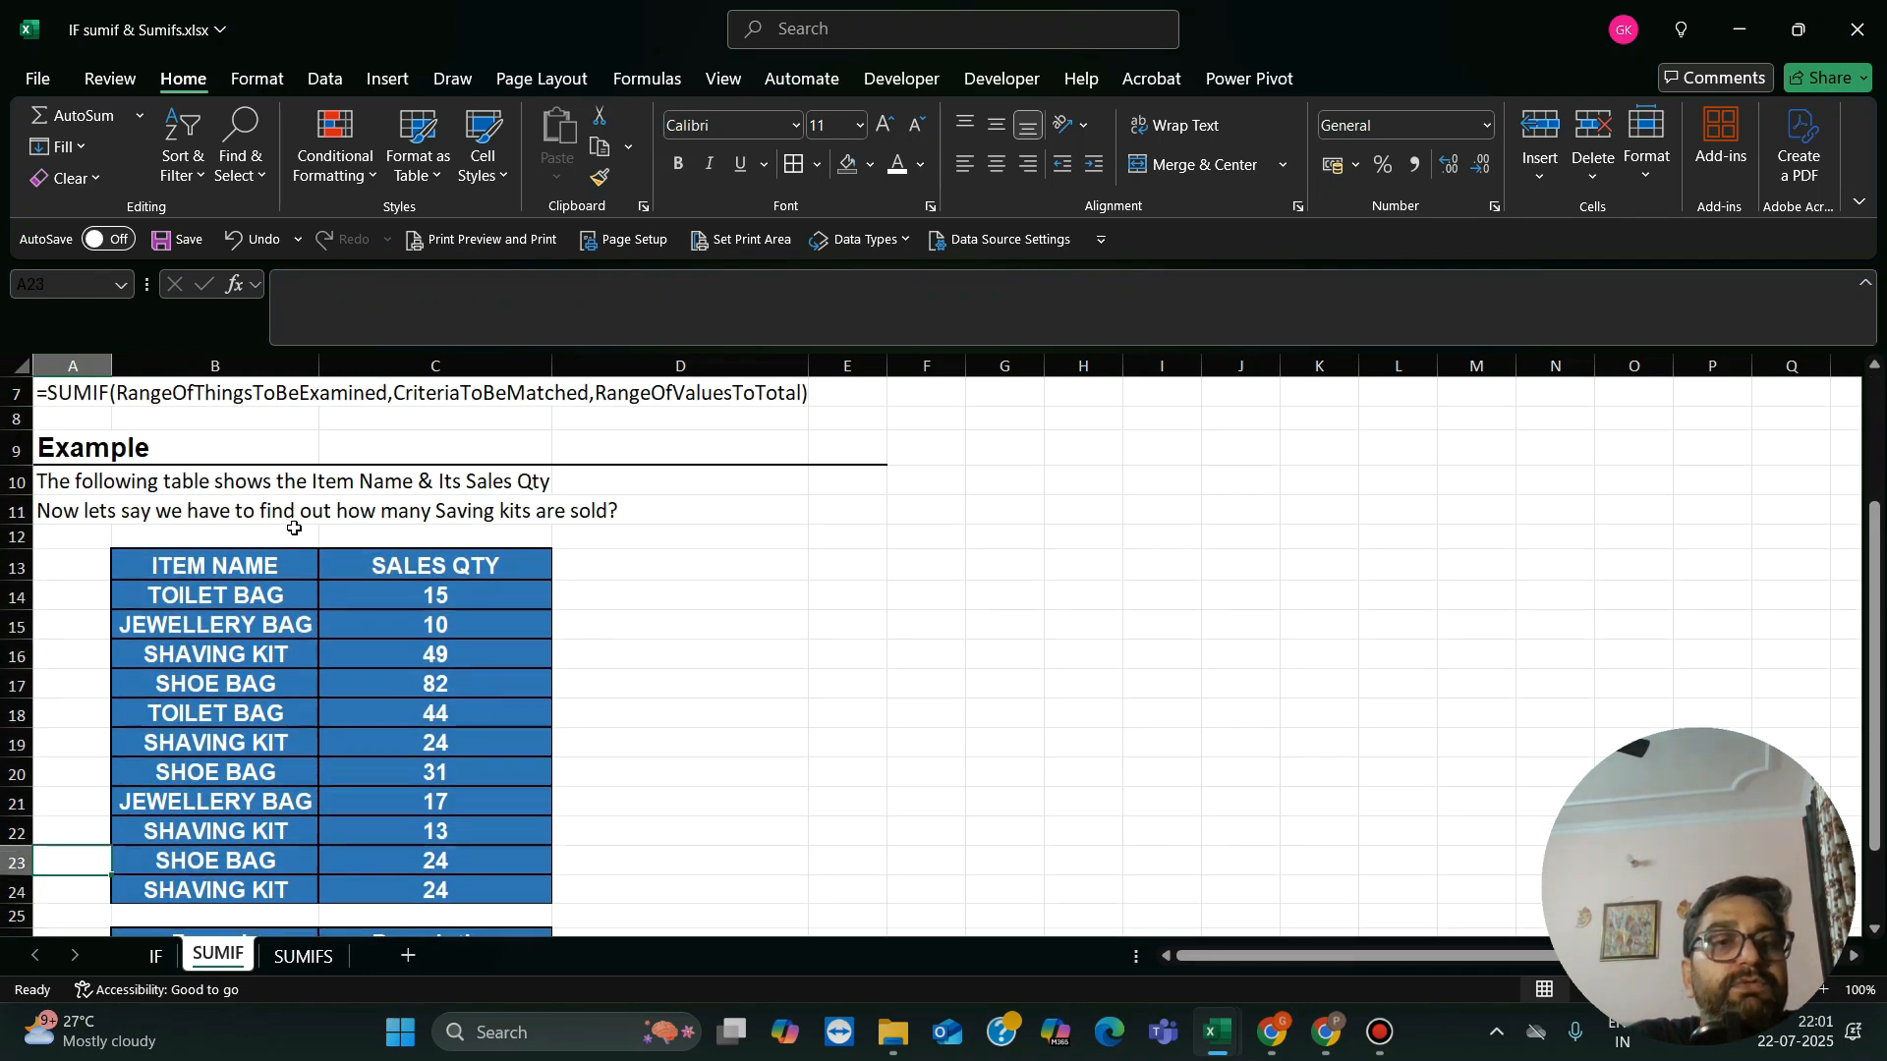
Step: Examine the entries in the ITEM NAME column of the sales table
{"action": "key", "text": "Right"}
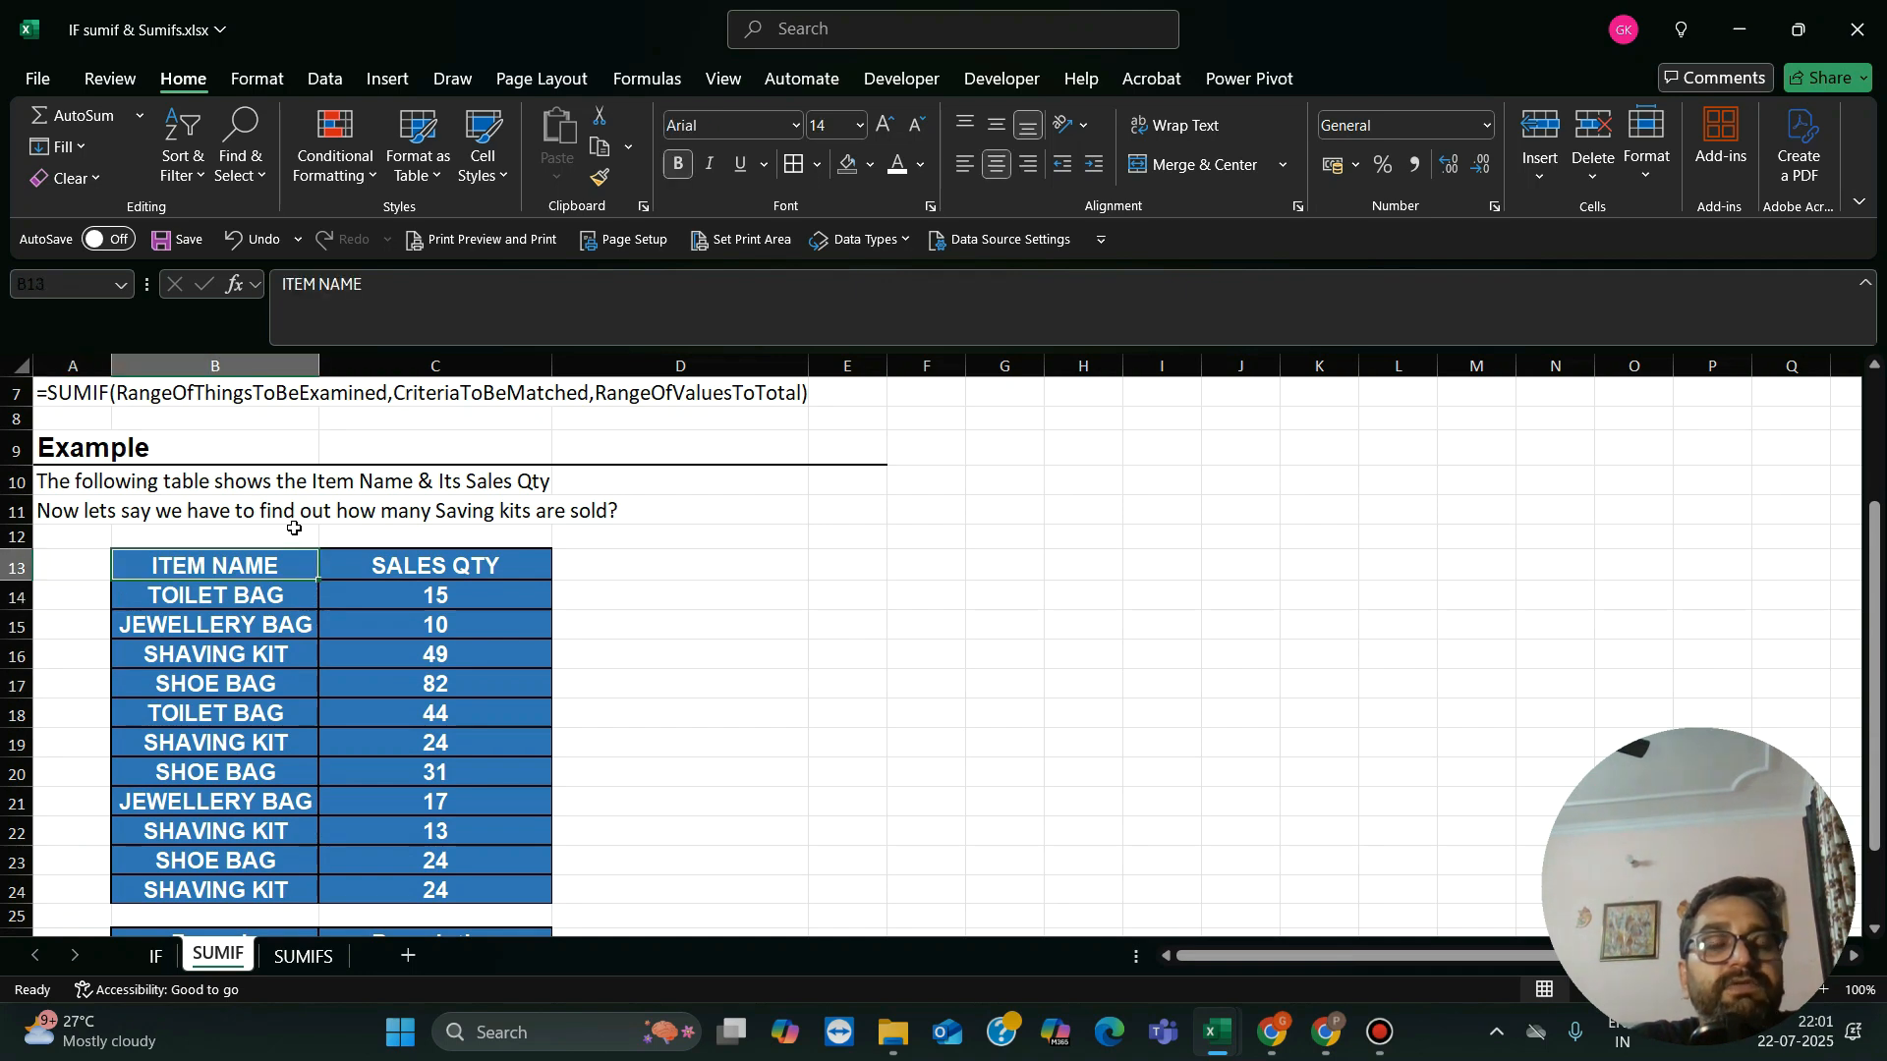
{"action": "key", "text": "Down"}
{"action": "key", "text": "Down"}
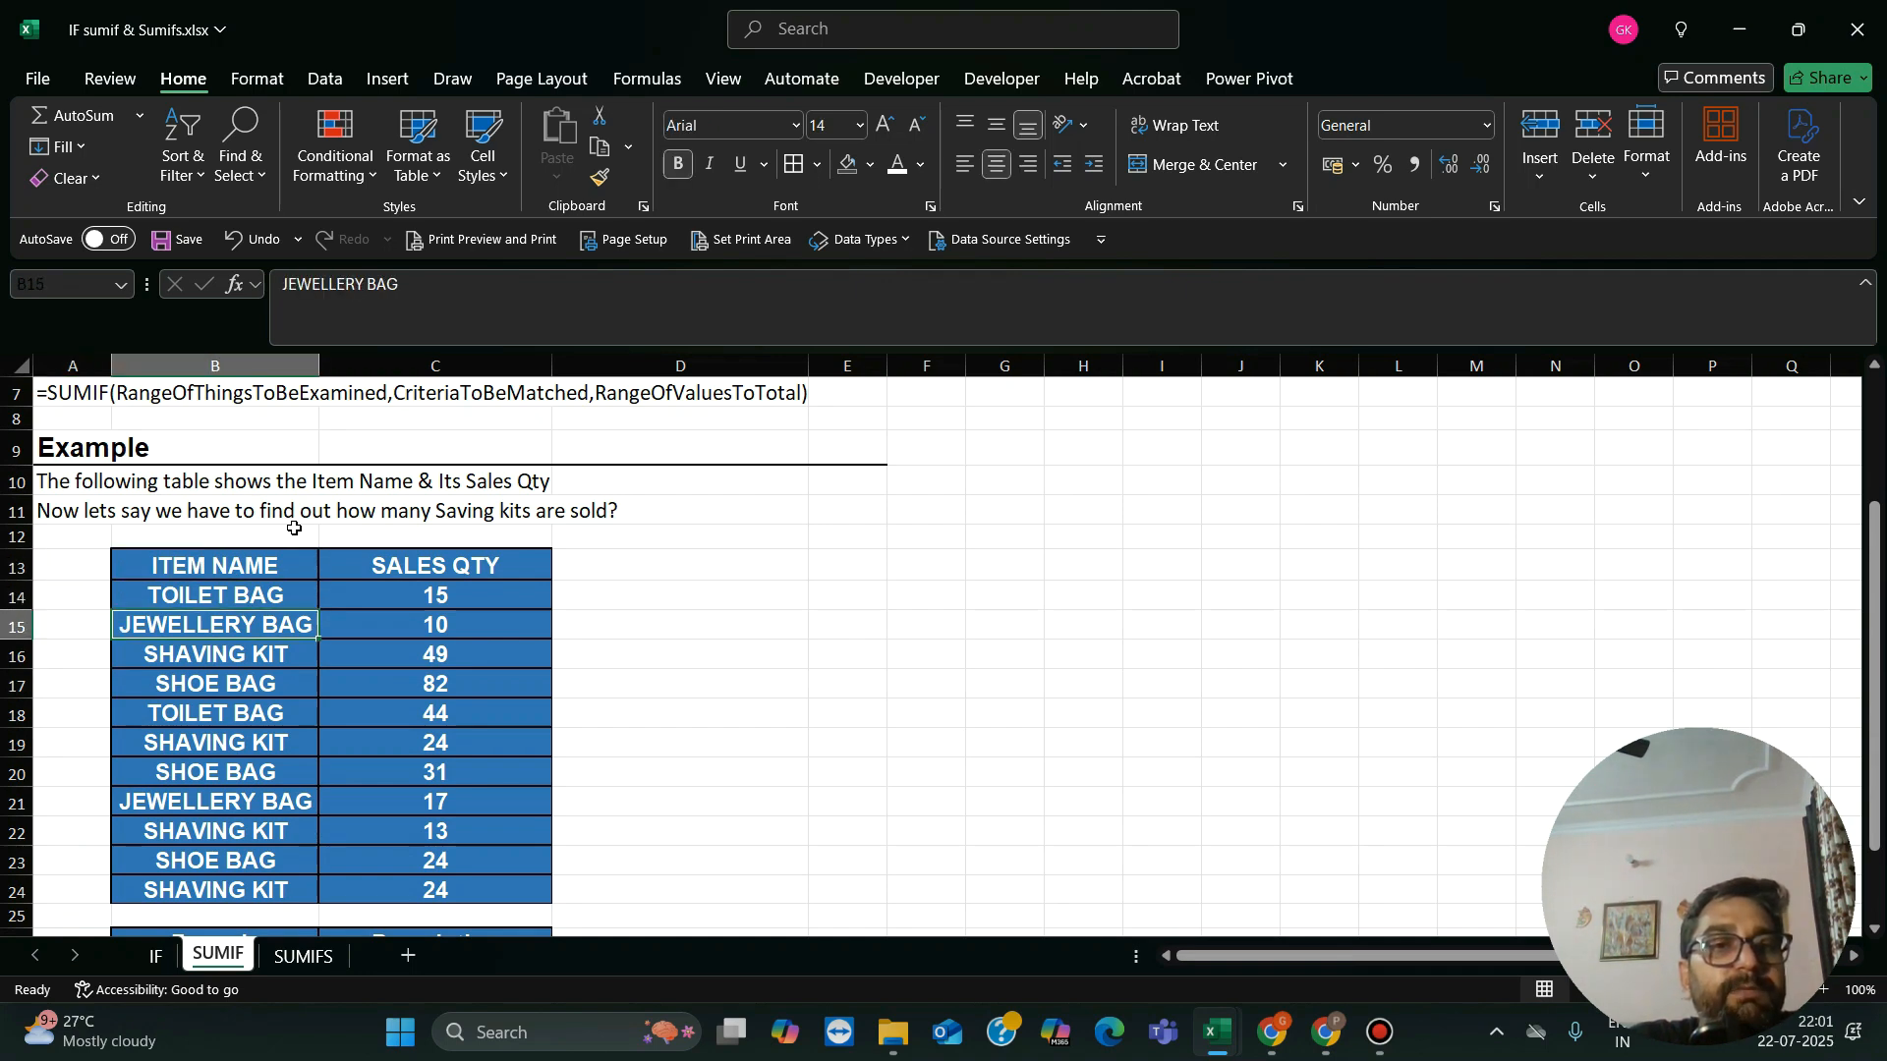
{"action": "key", "text": "Down"}
{"action": "key", "text": "Down"}
{"action": "key", "text": "Down"}
{"action": "key", "text": "Down"}
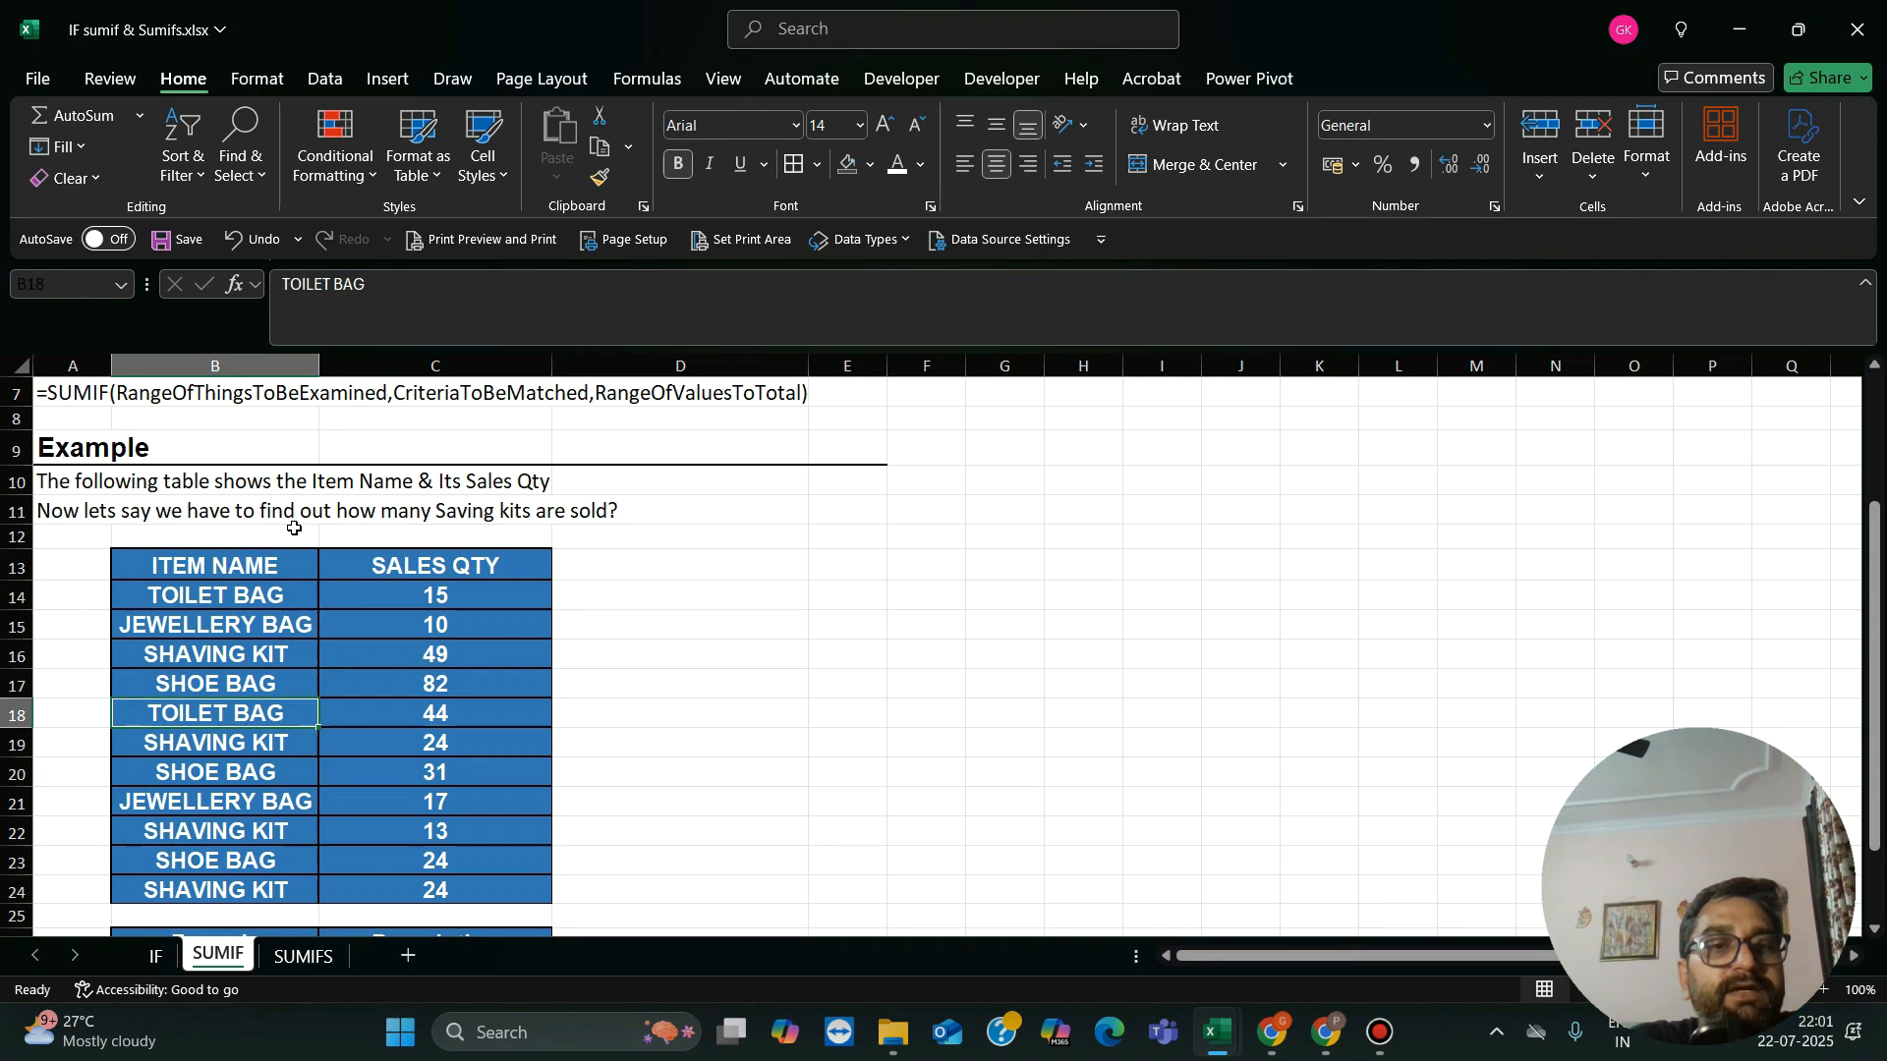
{"action": "key", "text": "Down"}
{"action": "key", "text": "Up"}
{"action": "key", "text": "Up"}
{"action": "key", "text": "Up"}
{"action": "key", "text": "Up"}
{"action": "key", "text": "Up"}
{"action": "key", "text": "Up"}
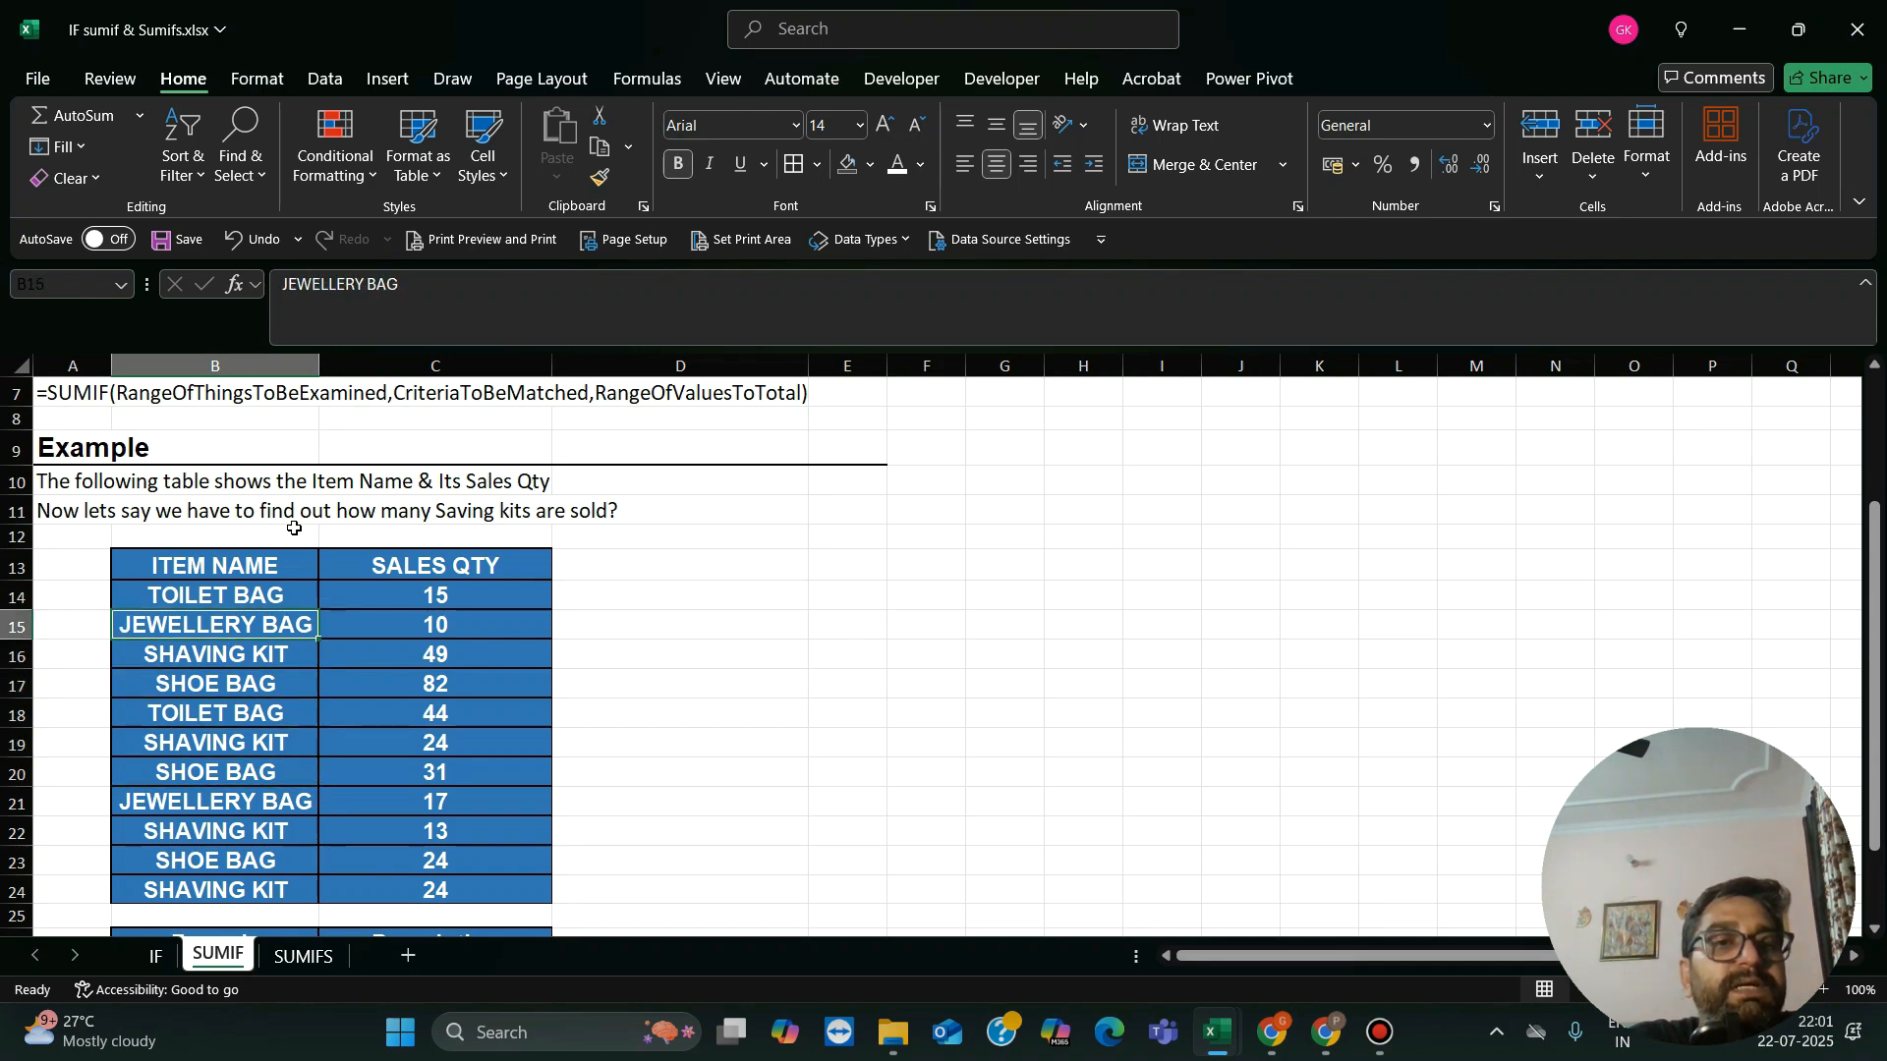
{"action": "key", "text": "Down"}
Step: Examine the quantities in the SALES QTY column beside the item names
{"action": "key", "text": "Right"}
{"action": "key", "text": "Up"}
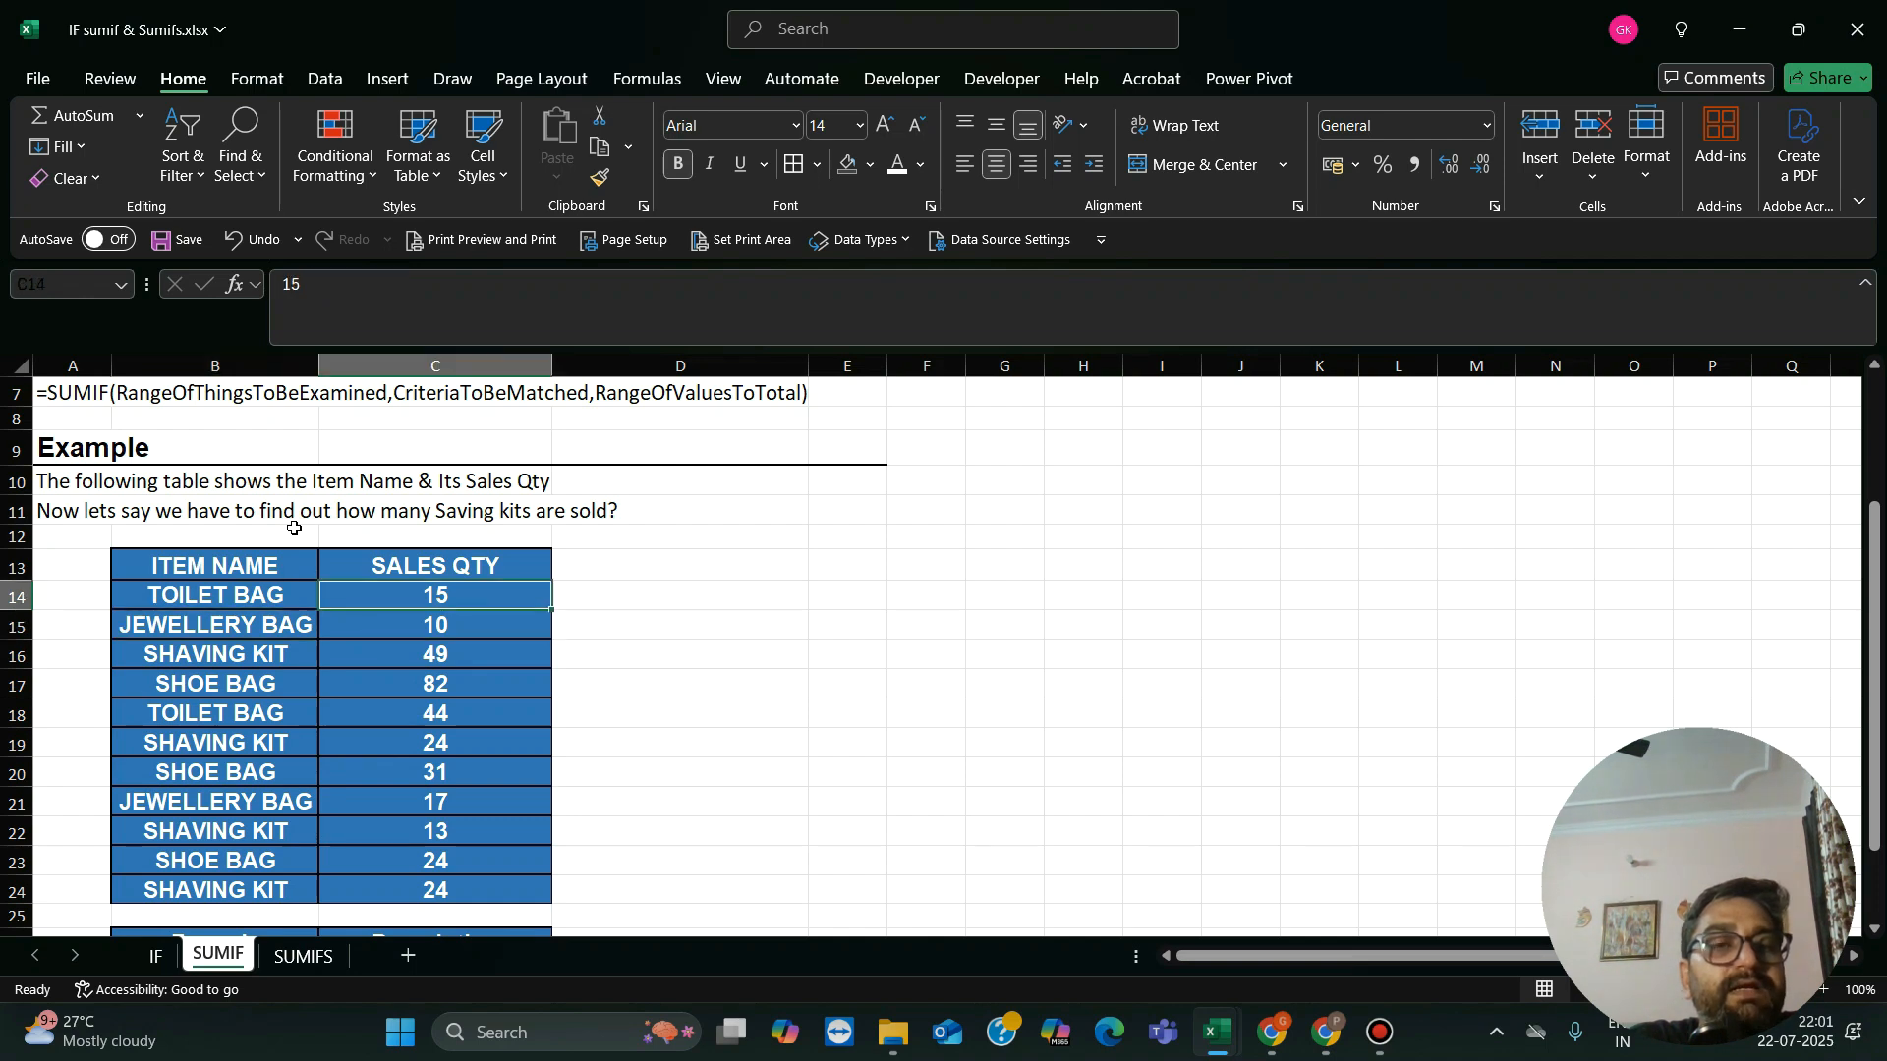
{"action": "key", "text": "Down"}
{"action": "key", "text": "Up"}
{"action": "key", "text": "Down"}
{"action": "key", "text": "Up"}
{"action": "key", "text": "Down"}
{"action": "key", "text": "Down"}
{"action": "key", "text": "Down"}
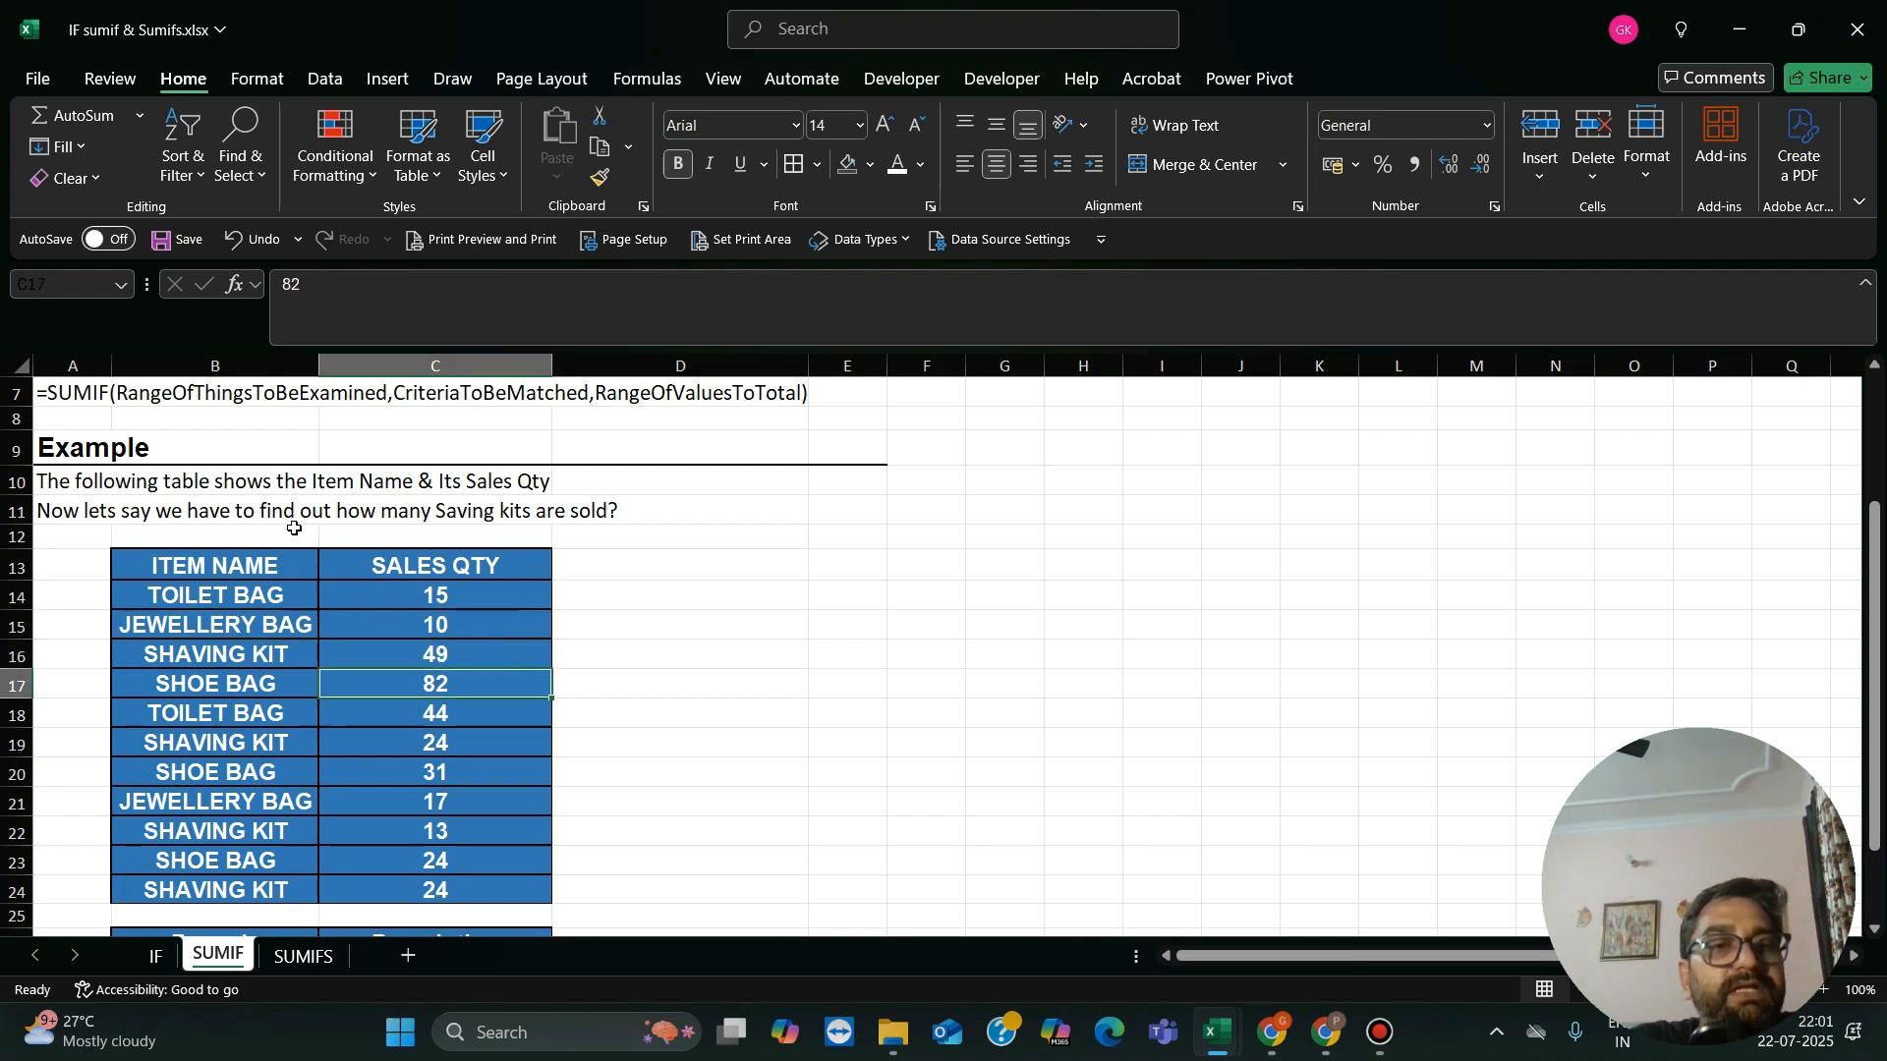
{"action": "key", "text": "Down"}
{"action": "key", "text": "Down"}
{"action": "key", "text": "Up"}
{"action": "key", "text": "Up"}
{"action": "key", "text": "Up"}
{"action": "key", "text": "Up"}
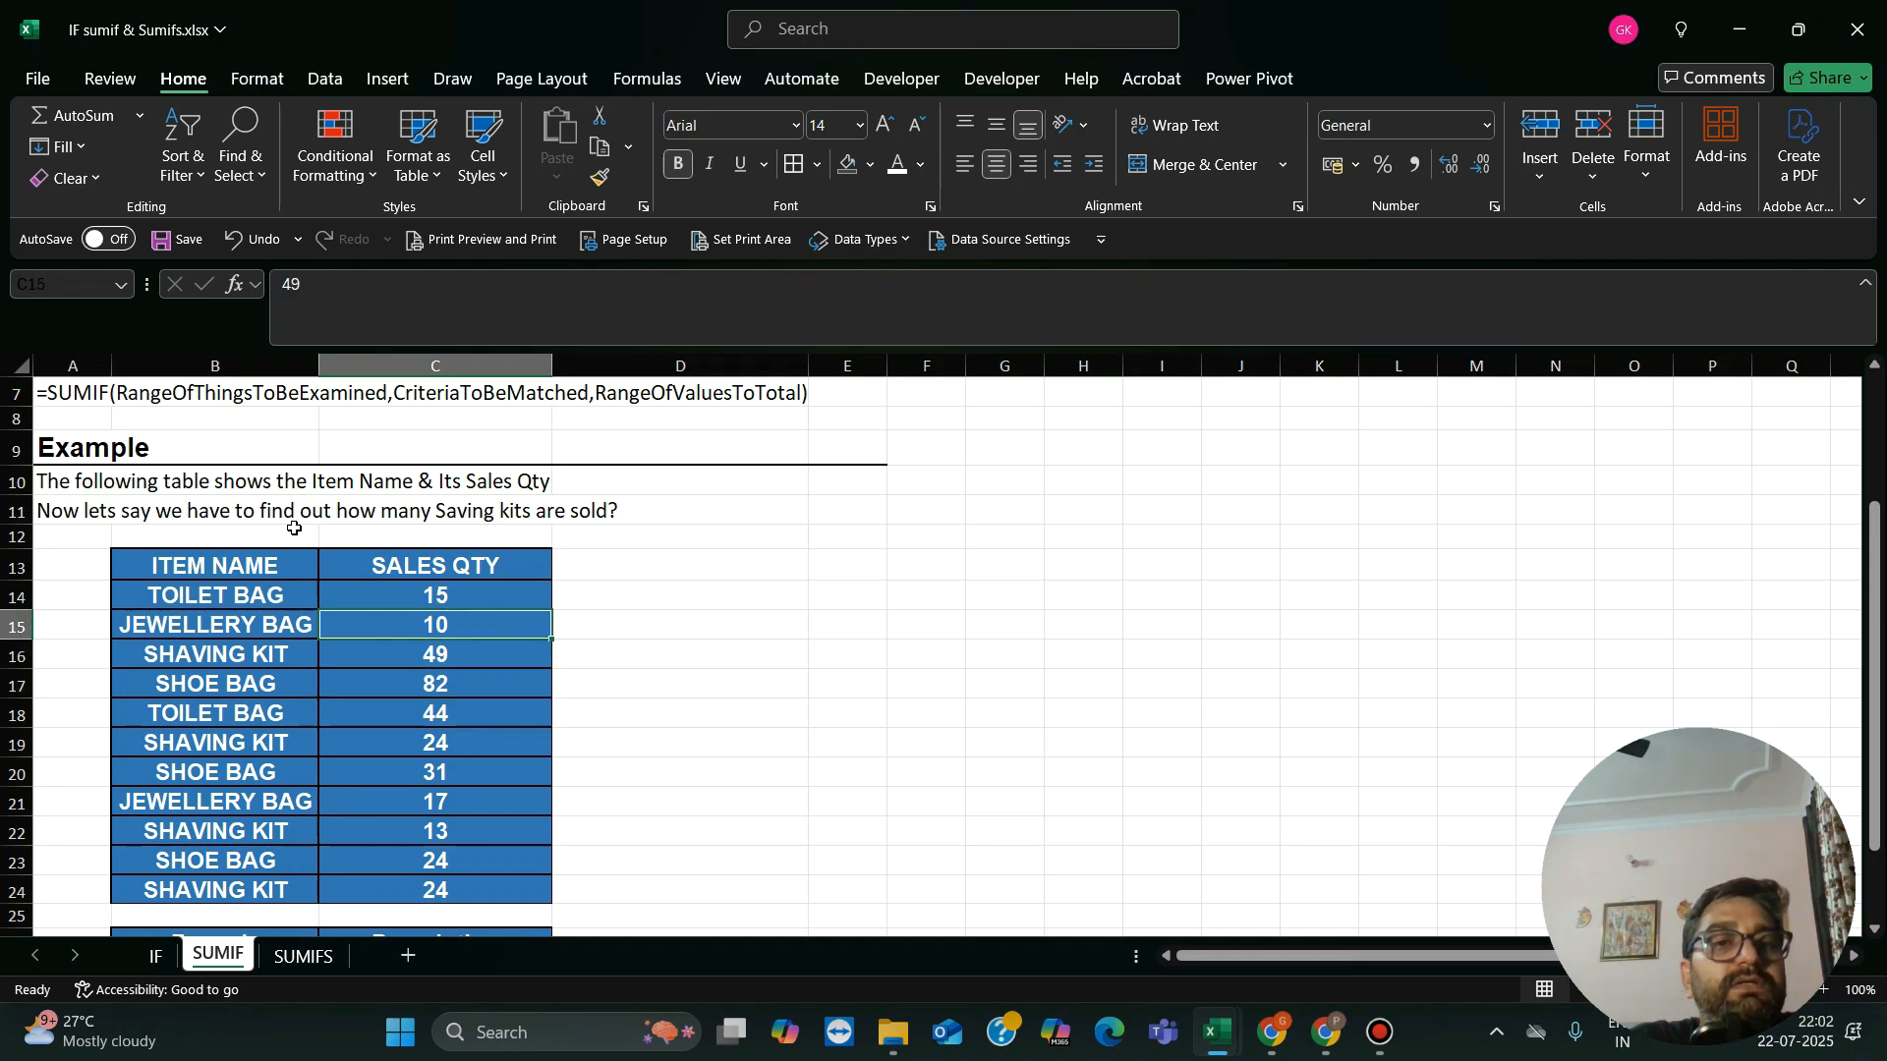
{"action": "key", "text": "Up"}
Step: Look through the repeated item names again and continue down to the Formula table below
{"action": "key", "text": "Left"}
{"action": "key", "text": "Down"}
{"action": "key", "text": "Down"}
{"action": "key", "text": "Down"}
{"action": "key", "text": "Down"}
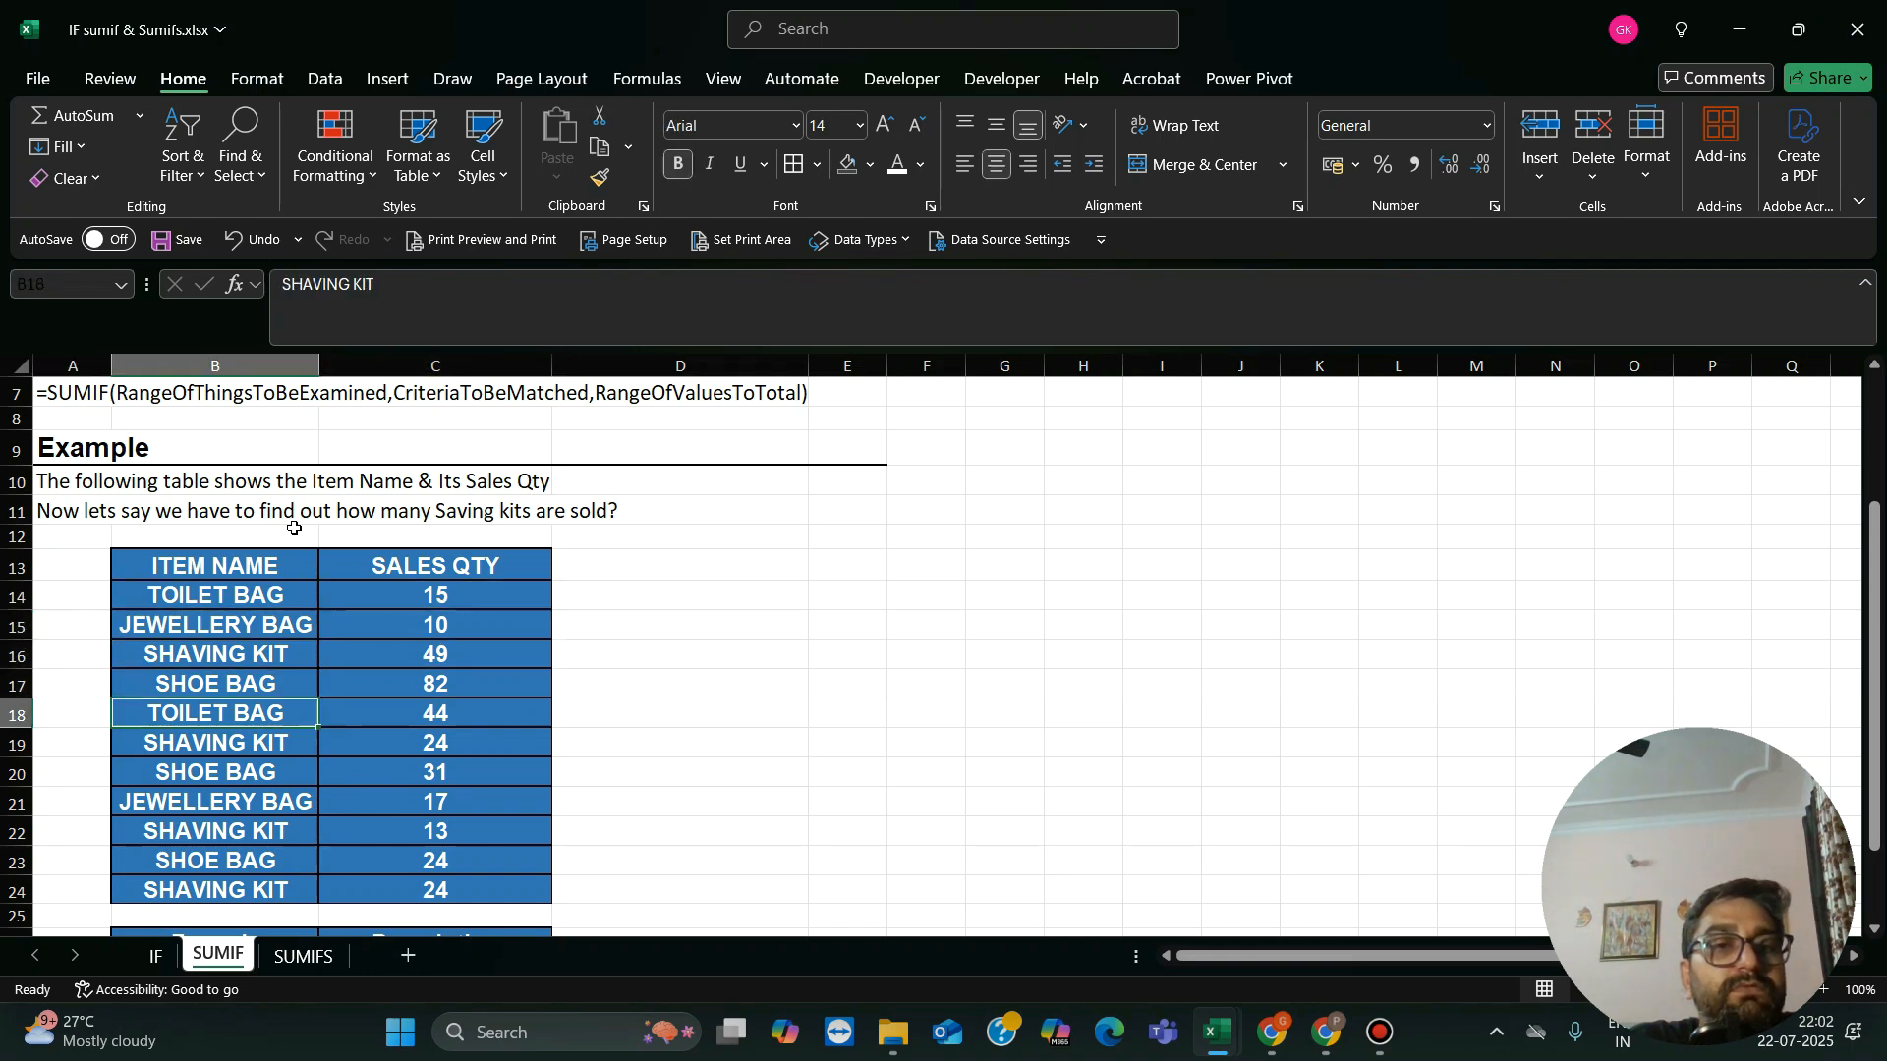
{"action": "key", "text": "Down"}
{"action": "key", "text": "Down"}
{"action": "key", "text": "Down"}
{"action": "key", "text": "Down"}
{"action": "key", "text": "Down"}
{"action": "key", "text": "Down"}
{"action": "key", "text": "Down"}
{"action": "key", "text": "Down"}
{"action": "key", "text": "Down"}
{"action": "key", "text": "Down"}
{"action": "key", "text": "Down"}
{"action": "key", "text": "Down"}
{"action": "key", "text": "Down"}
{"action": "key", "text": "Down"}
{"action": "key", "text": "Up"}
{"action": "key", "text": "Up"}
{"action": "key", "text": "Up"}
{"action": "key", "text": "Up"}
{"action": "key", "text": "Up"}
{"action": "key", "text": "Up"}
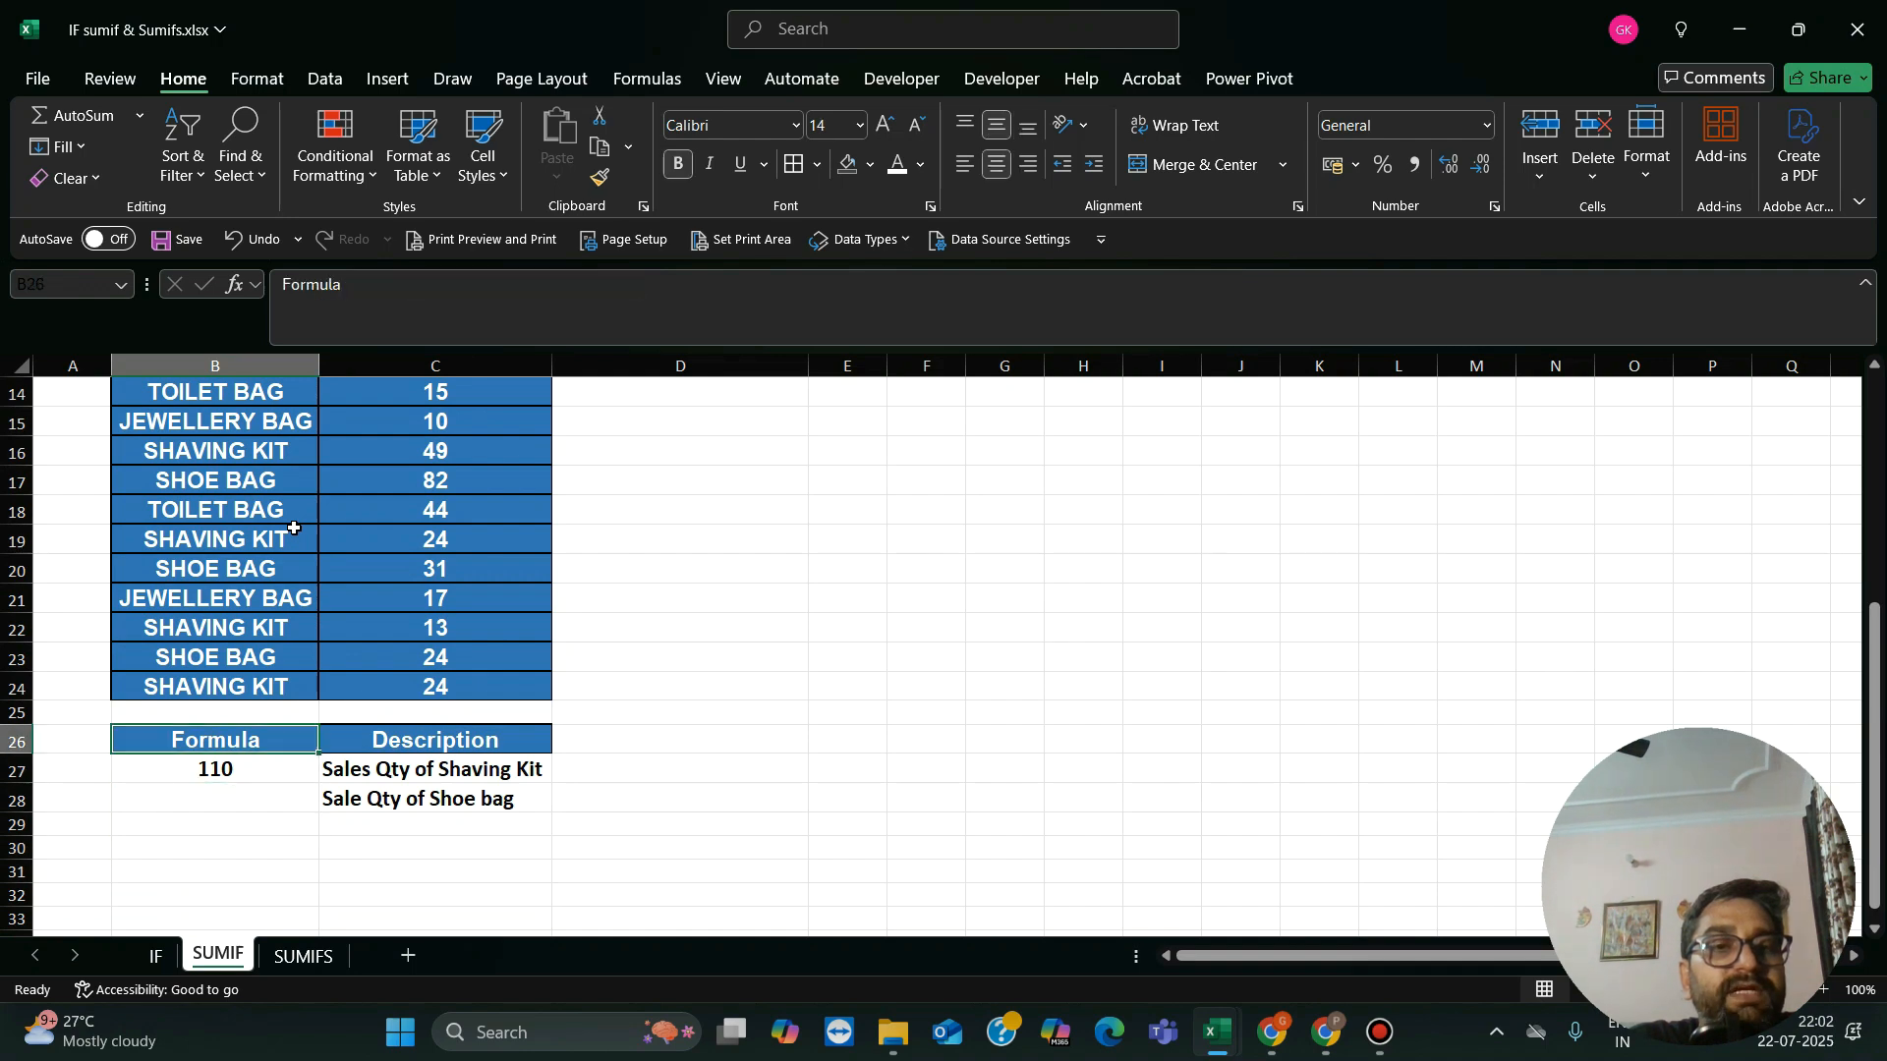
Step: Read the Description entry for the shaving kit sales quantity and compare it with the rows of the sales table
{"action": "key", "text": "Right"}
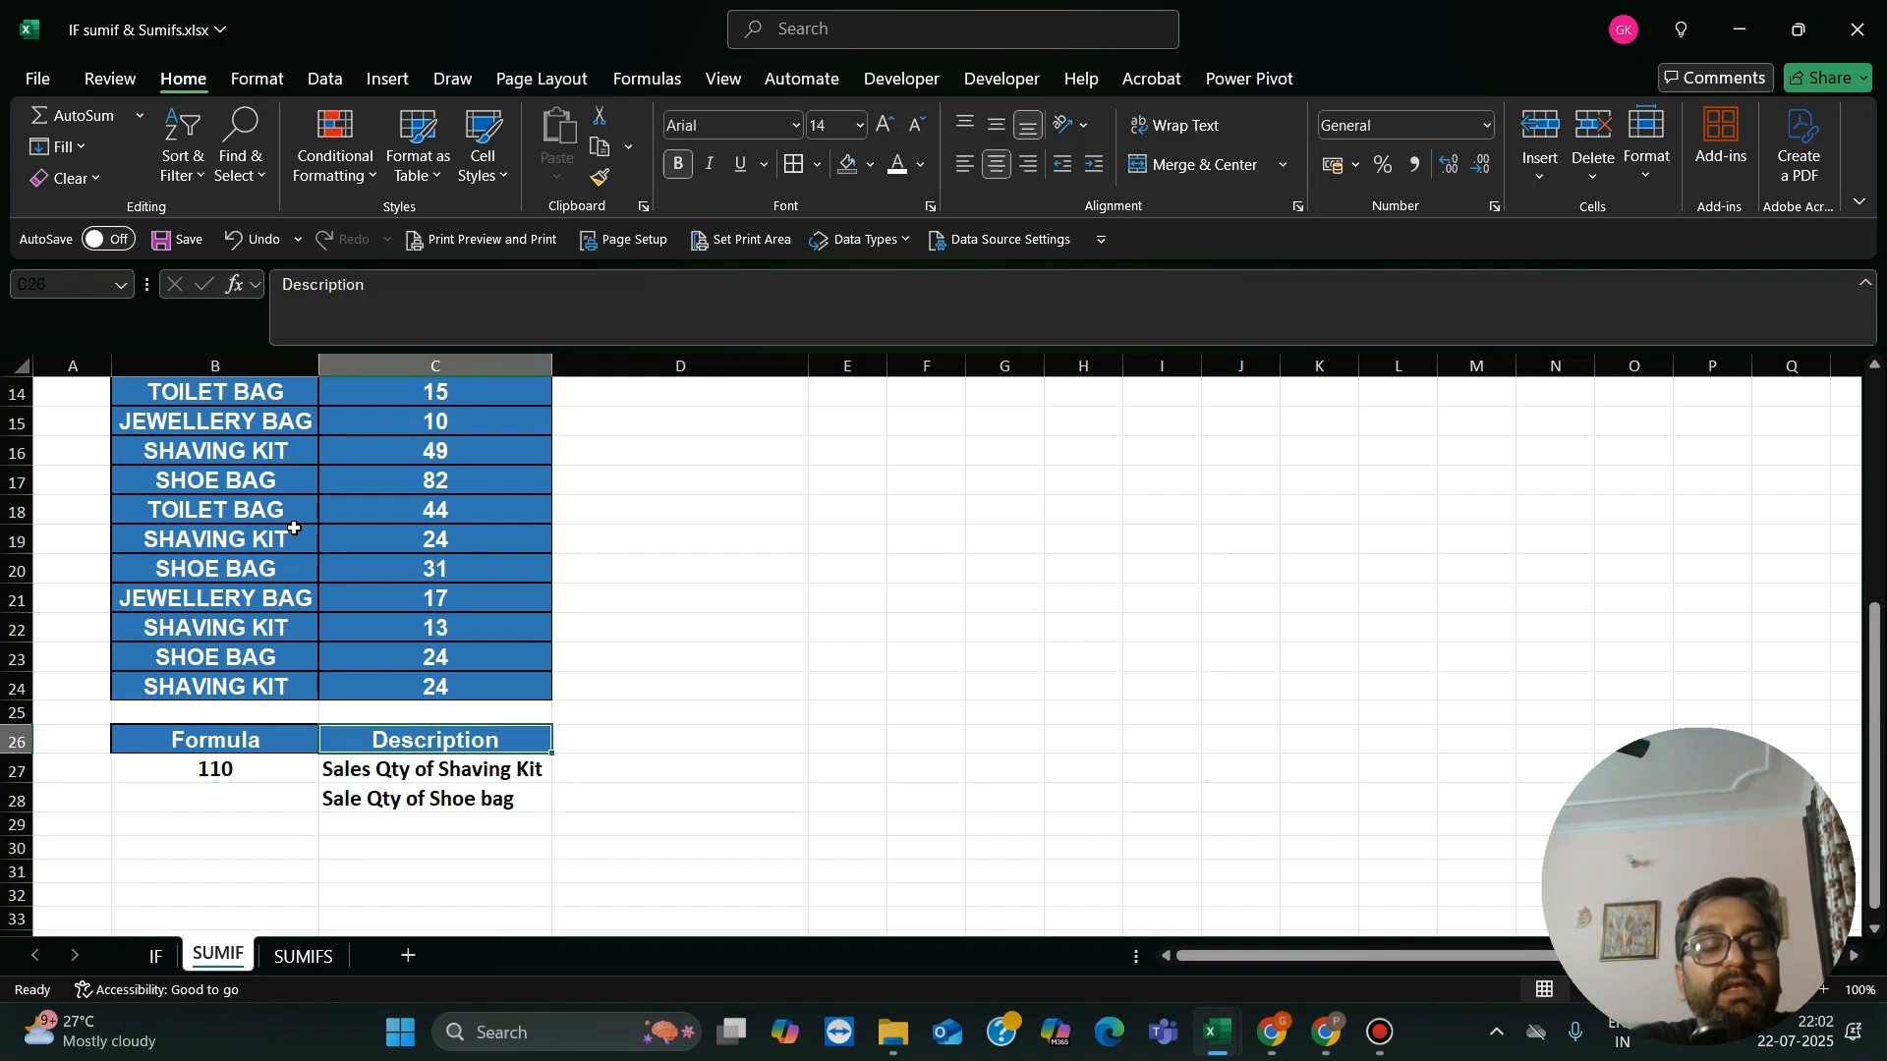
{"action": "key", "text": "Down"}
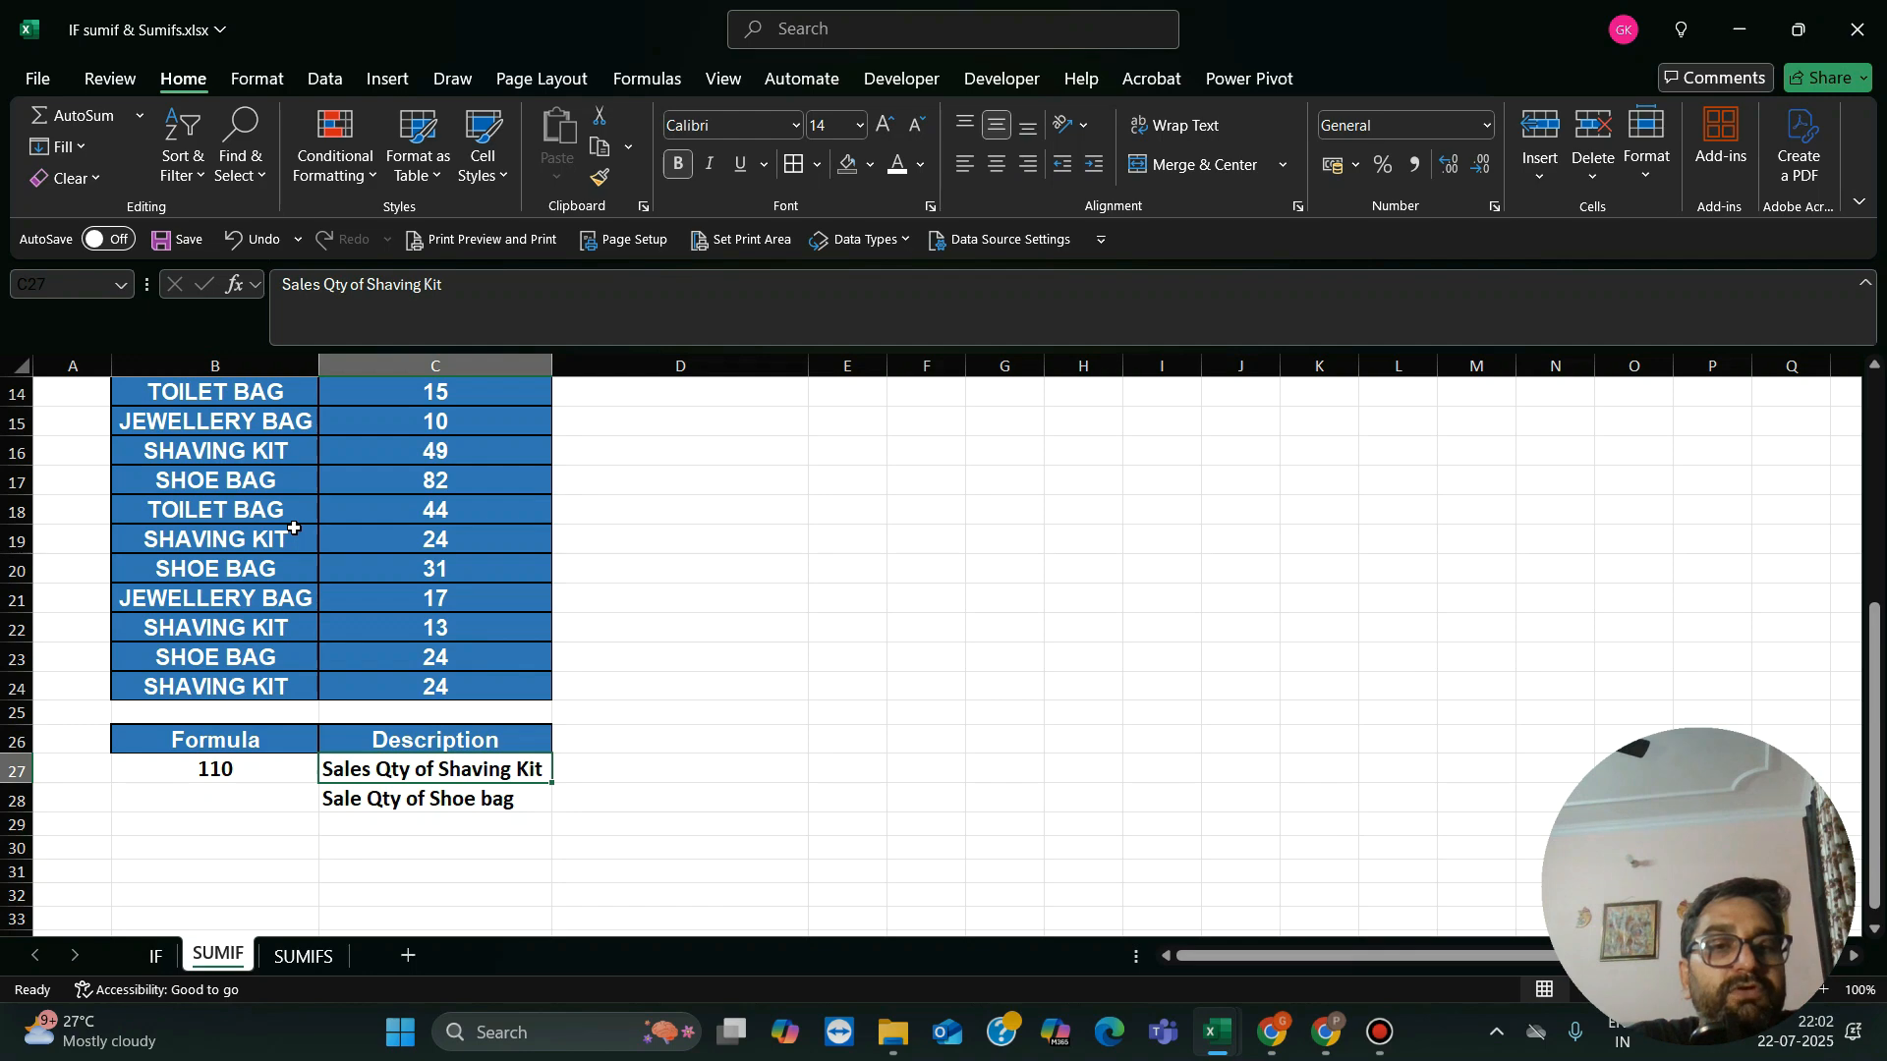
{"action": "key", "text": "Up"}
{"action": "key", "text": "Up"}
{"action": "key", "text": "Up"}
{"action": "key", "text": "Up"}
{"action": "key", "text": "Up"}
{"action": "key", "text": "Up"}
{"action": "key", "text": "Up"}
{"action": "key", "text": "Up"}
{"action": "key", "text": "Up"}
{"action": "key", "text": "Up"}
{"action": "key", "text": "Up"}
{"action": "key", "text": "Up"}
{"action": "key", "text": "Up"}
{"action": "key", "text": "Up"}
{"action": "key", "text": "Up"}
{"action": "key", "text": "Up"}
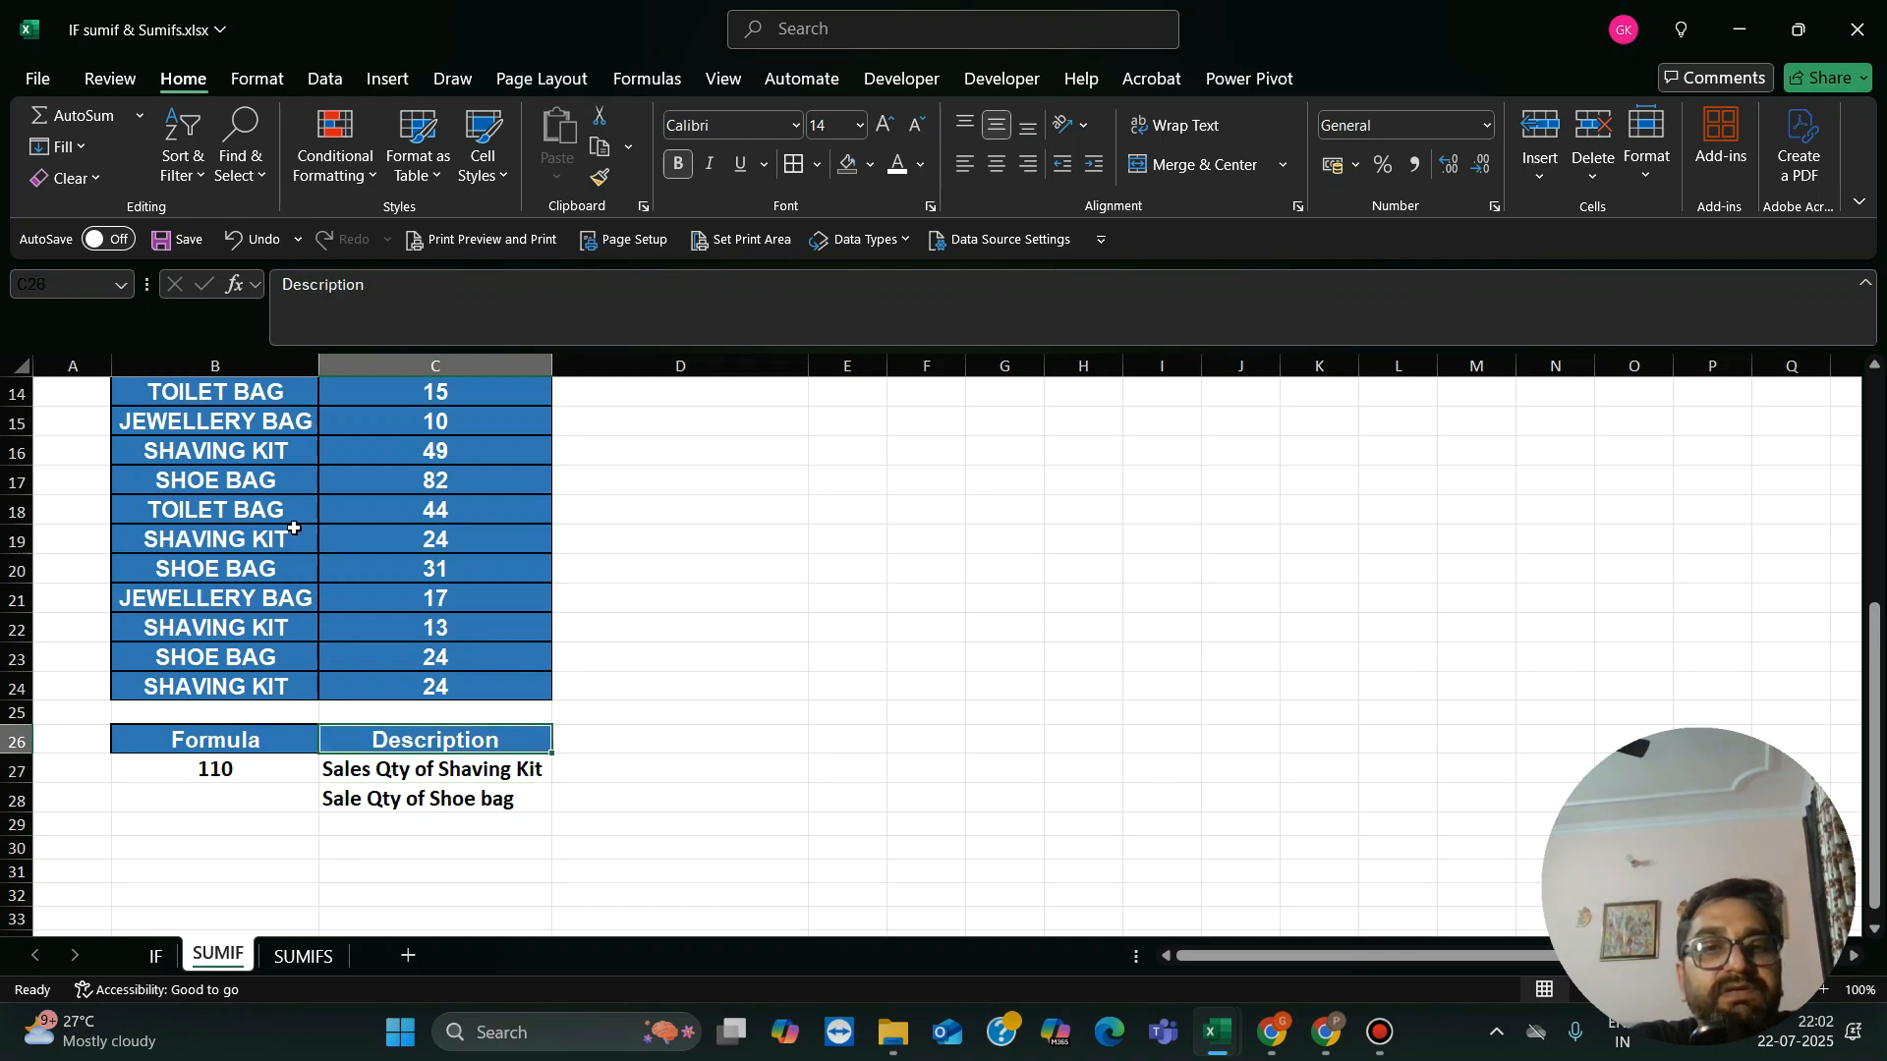
{"action": "key", "text": "Down"}
{"action": "key", "text": "Down"}
{"action": "key", "text": "Down"}
{"action": "key", "text": "Down"}
{"action": "key", "text": "Down"}
{"action": "key", "text": "Down"}
{"action": "key", "text": "Down"}
{"action": "key", "text": "Down"}
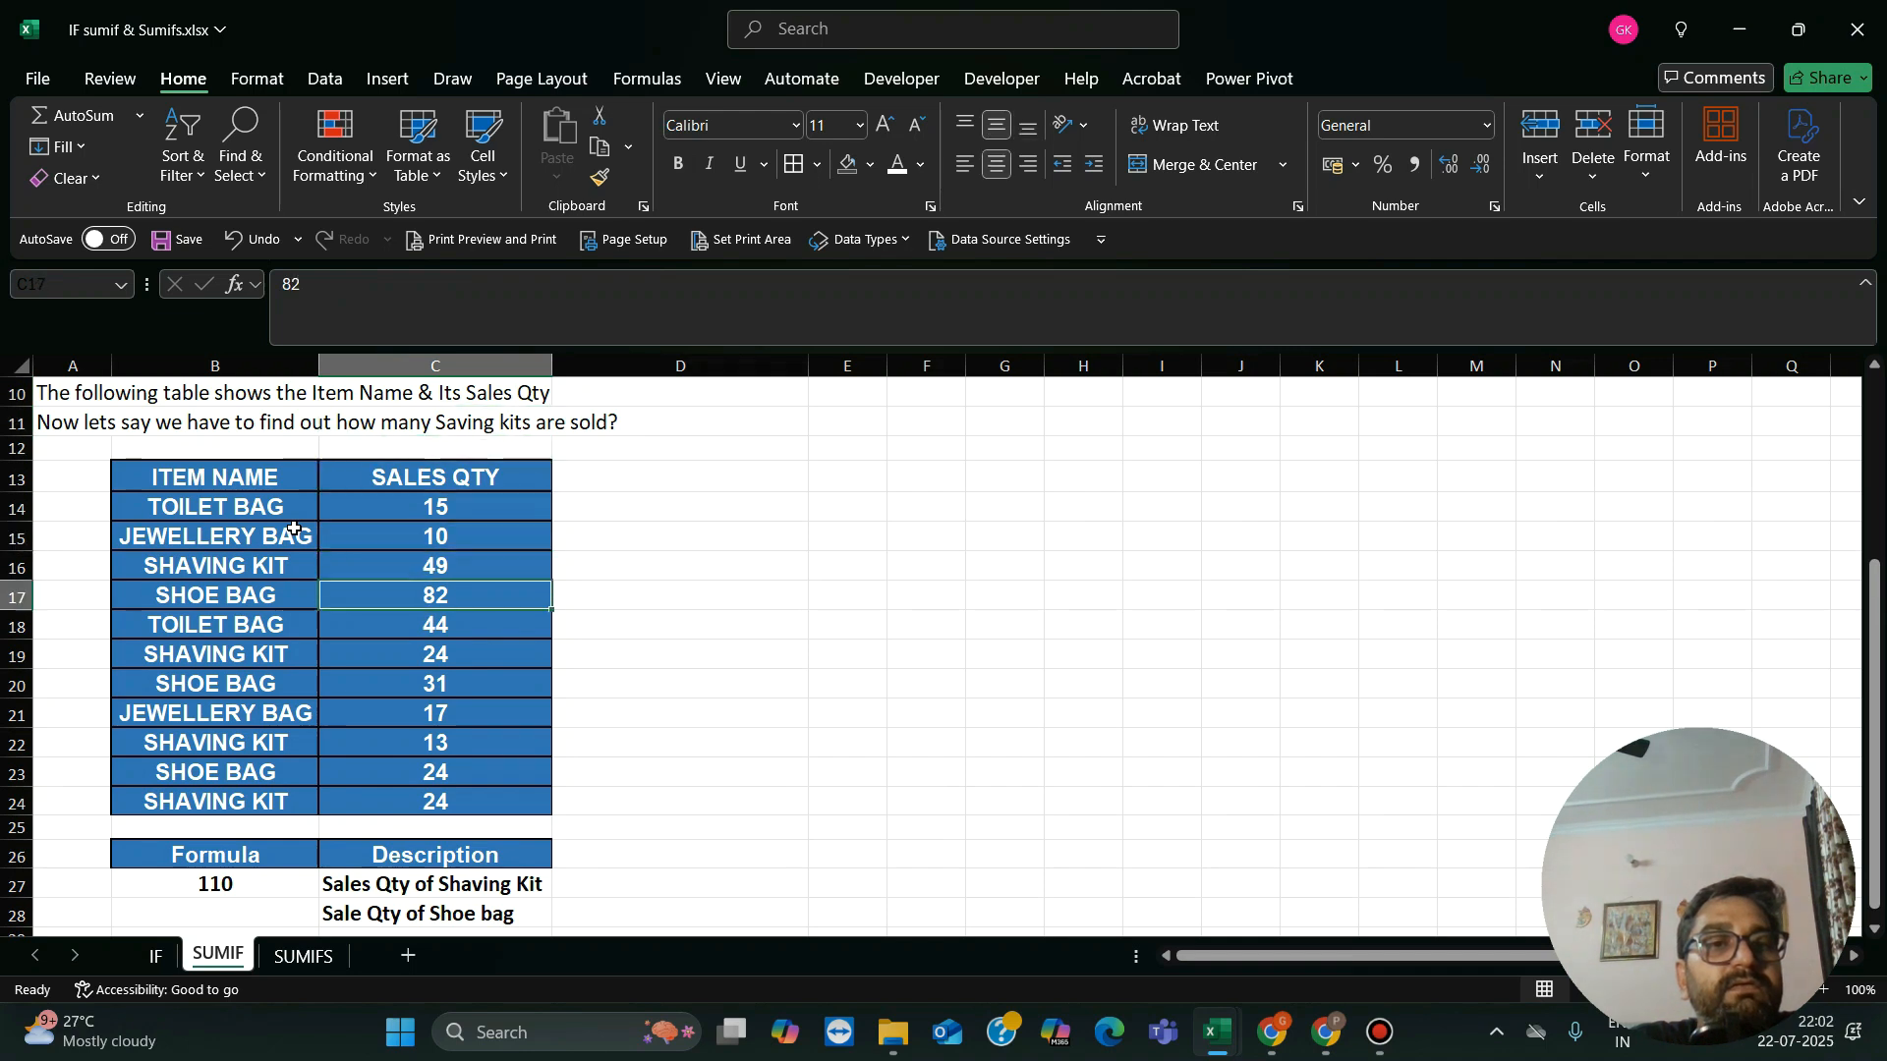
{"action": "key", "text": "Left"}
{"action": "key", "text": "Right"}
{"action": "key", "text": "Down"}
{"action": "key", "text": "Down"}
{"action": "key", "text": "Down"}
{"action": "key", "text": "Down"}
{"action": "key", "text": "Down"}
{"action": "key", "text": "Down"}
{"action": "key", "text": "Down"}
{"action": "key", "text": "Down"}
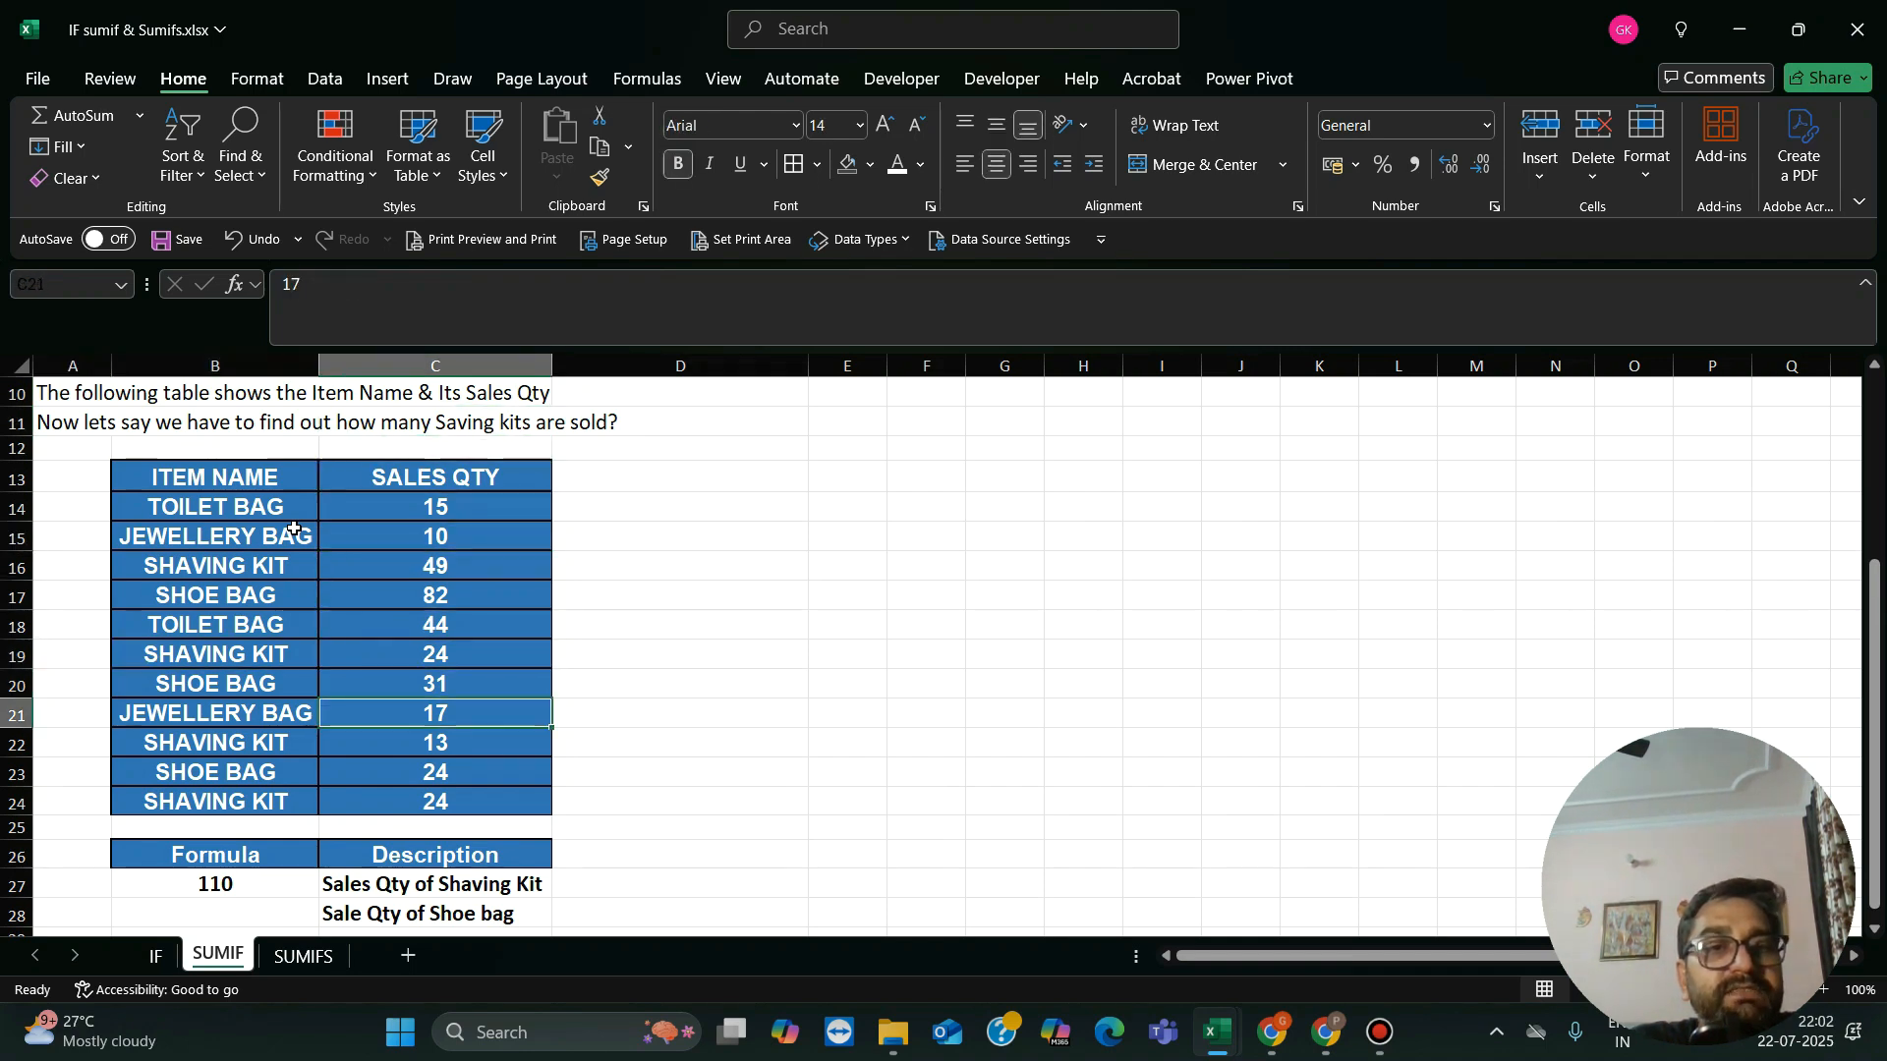
Step: In cell B27, begin a new SUMIF formula with B14:C24 as the range to examine
{"action": "key", "text": "Left"}
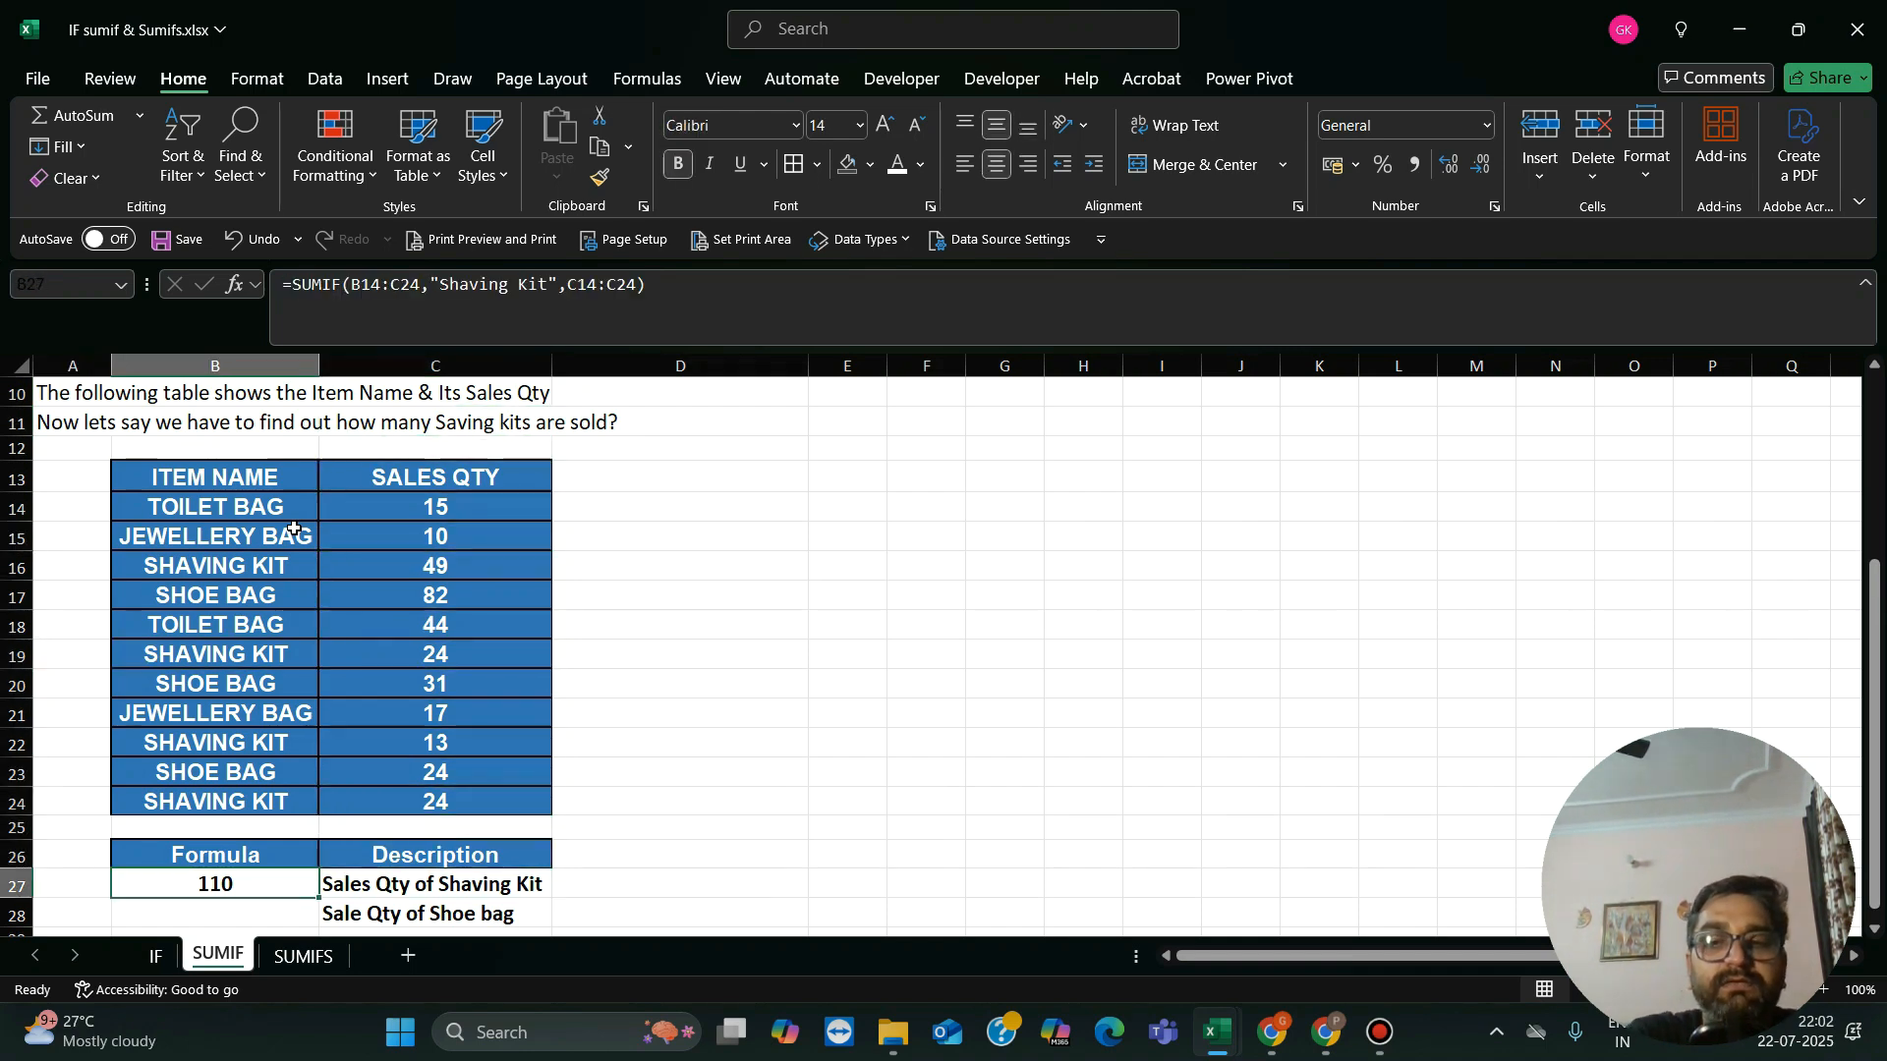
{"action": "type", "text": "="}
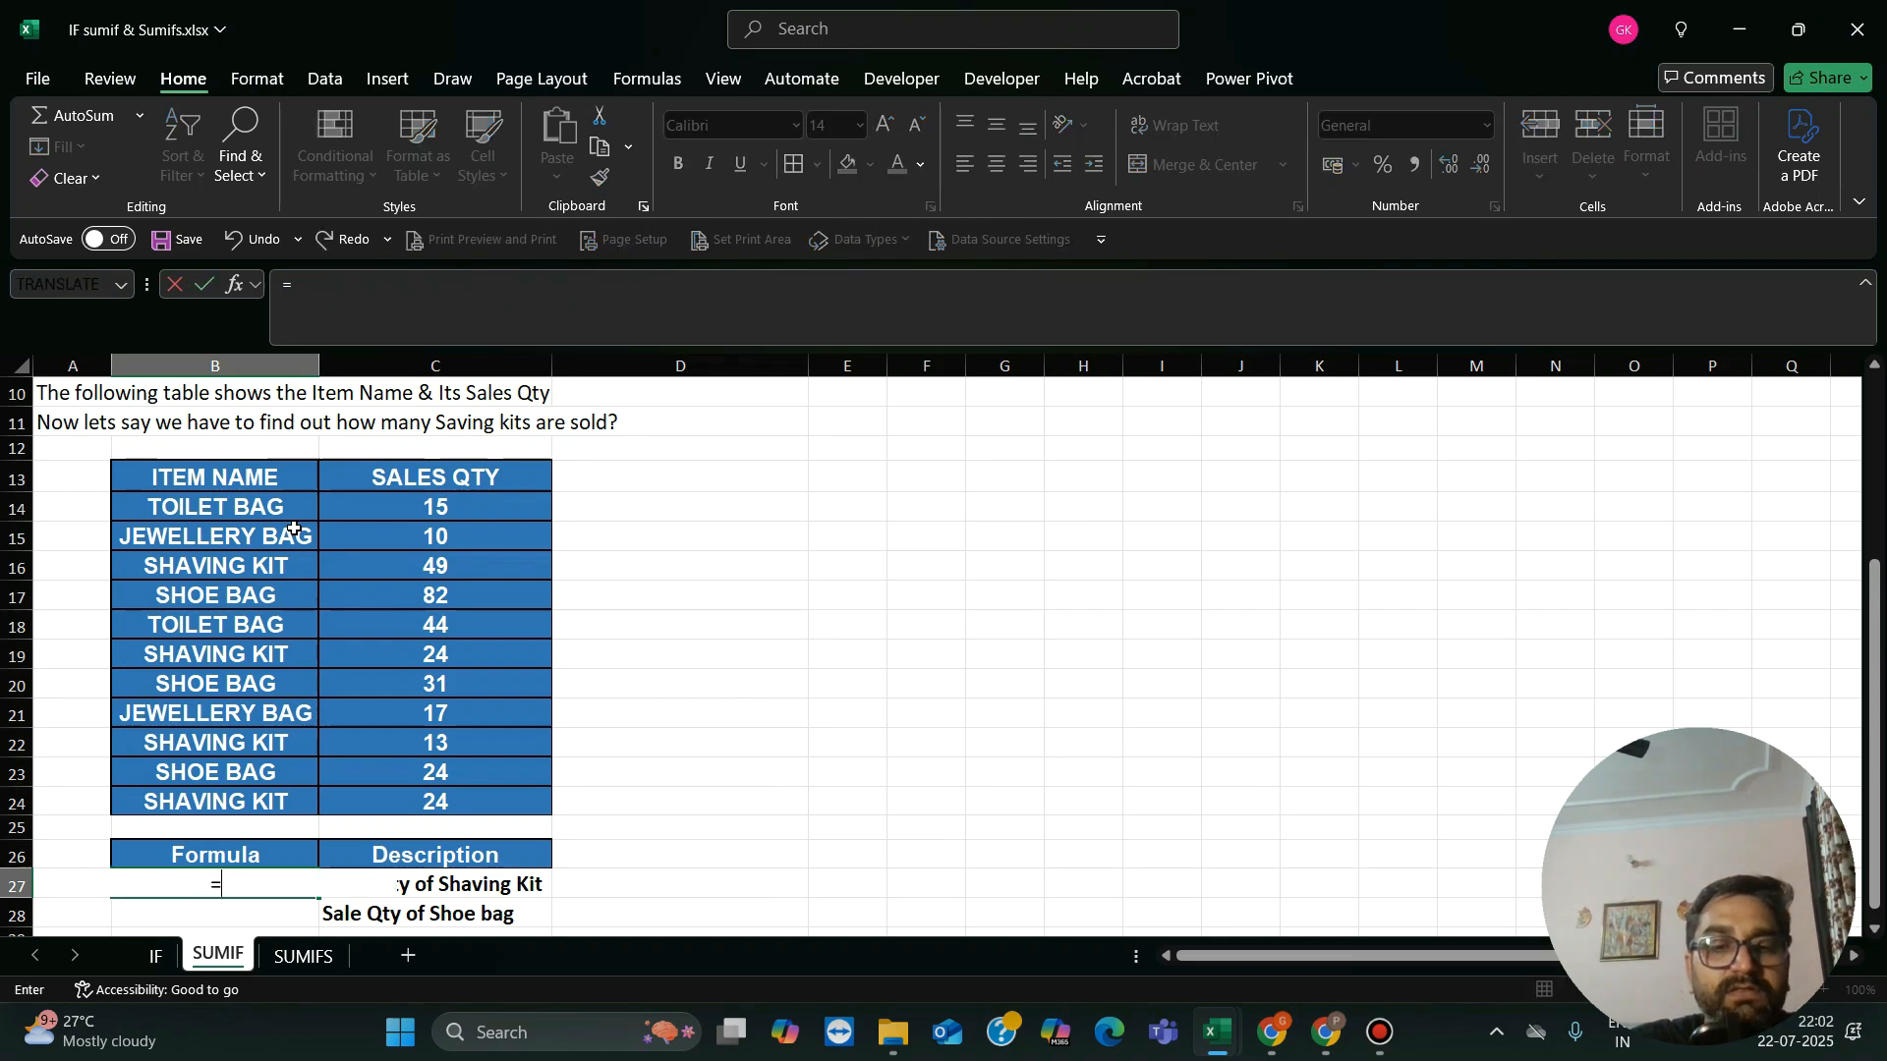
{"action": "type", "text": "sumif"}
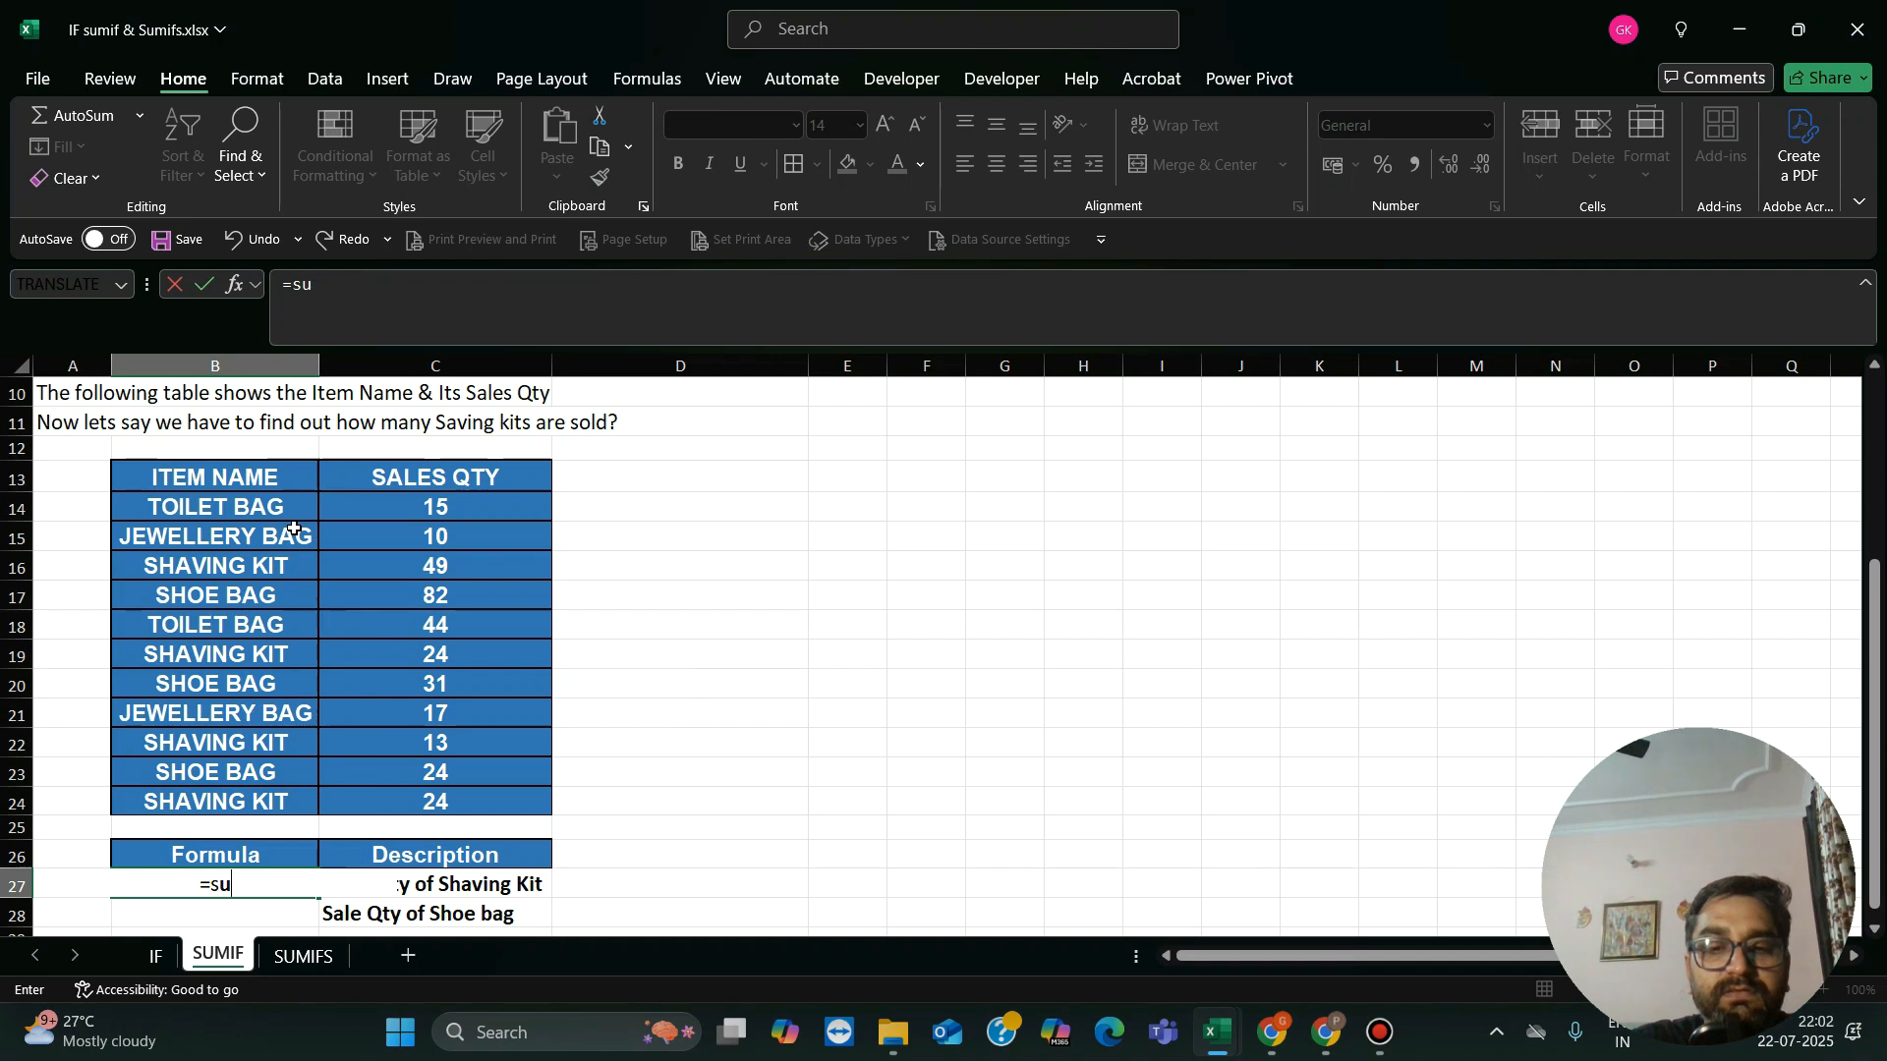
{"action": "type", "text": "("}
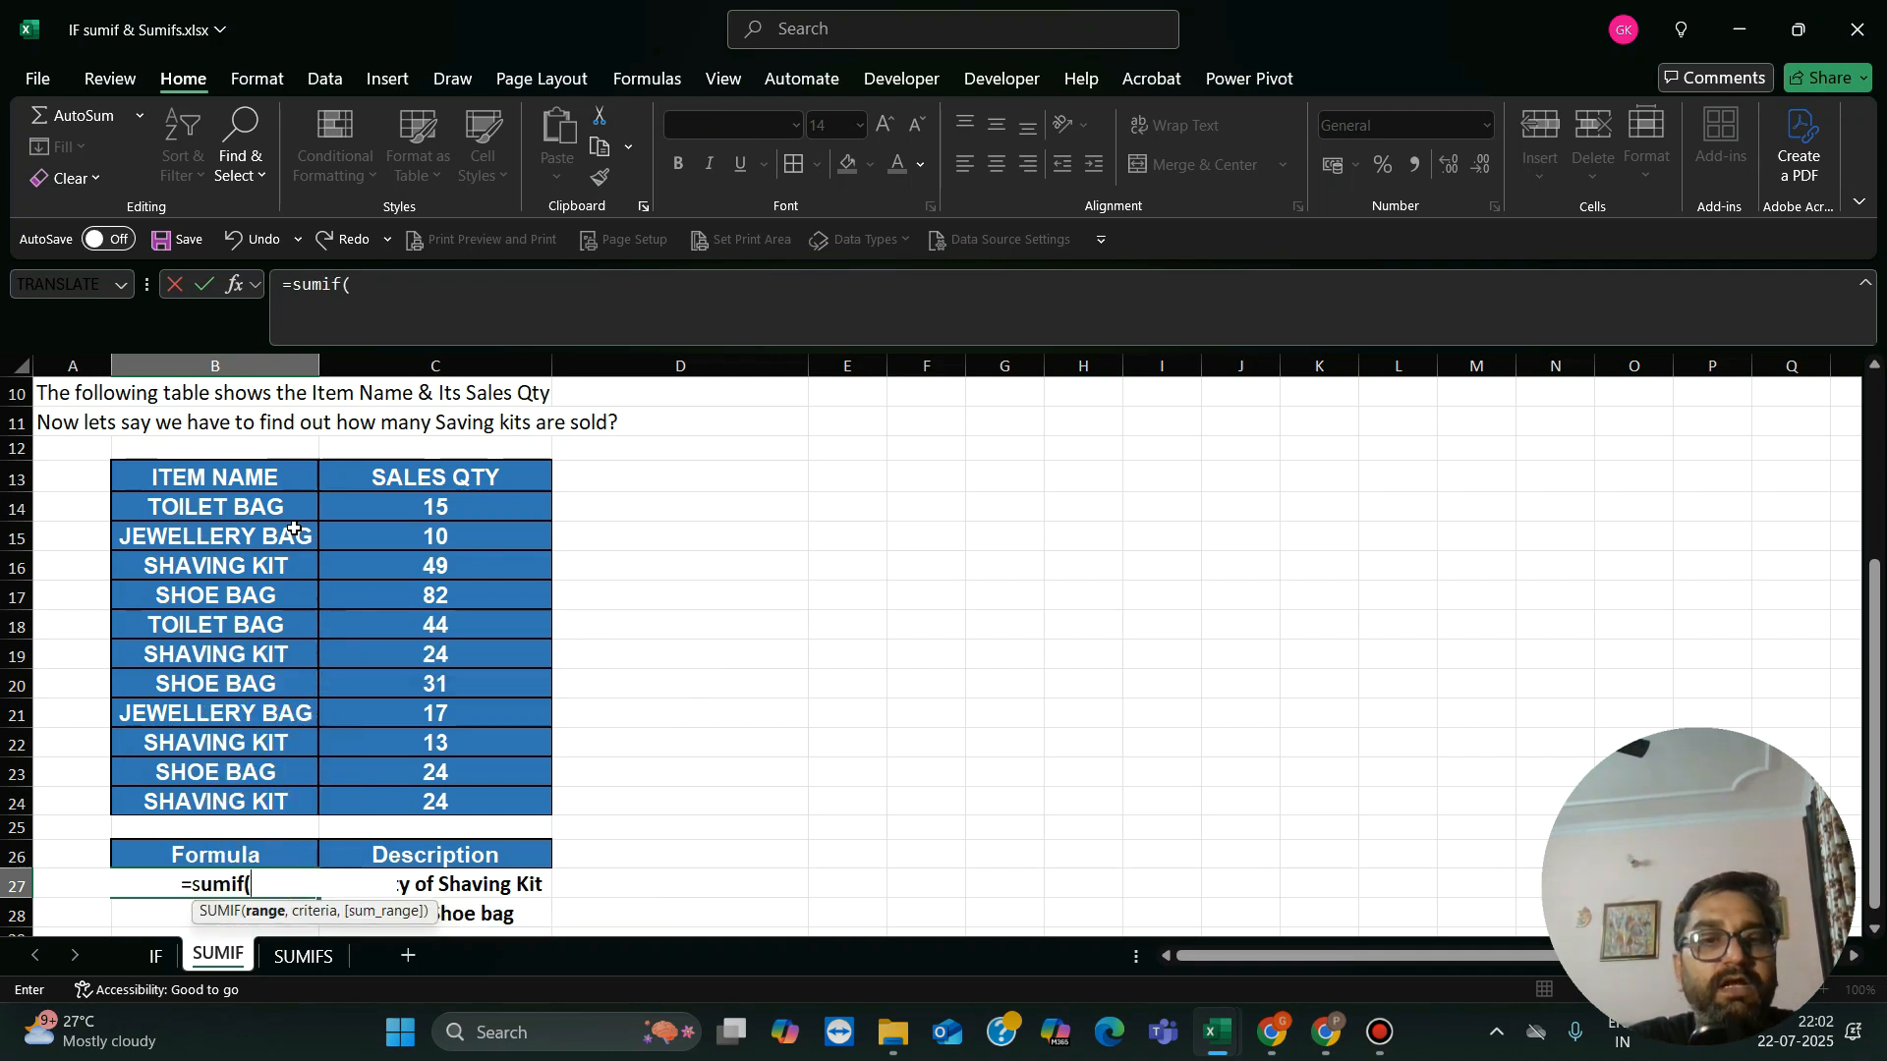
{"action": "left_click", "coordinate": [449, 509]}
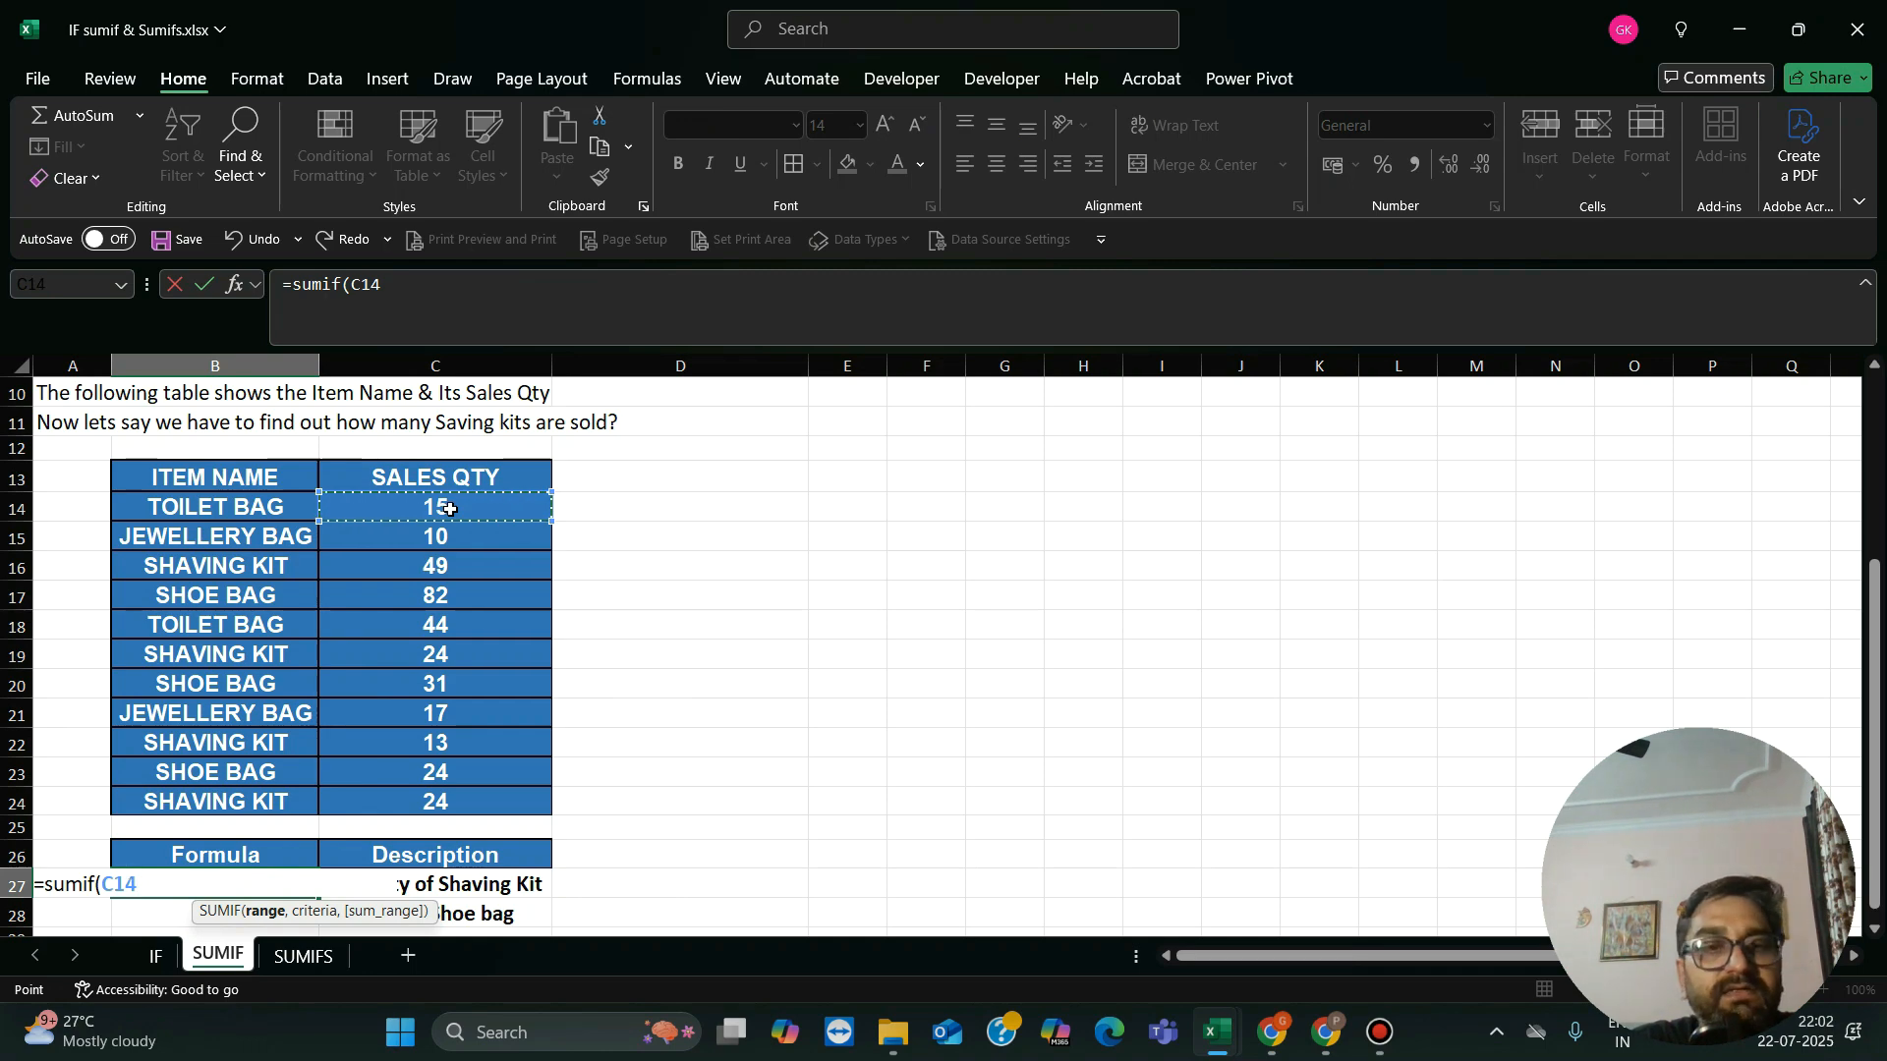
{"action": "key", "text": "Up"}
{"action": "key", "text": "Left"}
{"action": "key", "text": "shift+Right"}
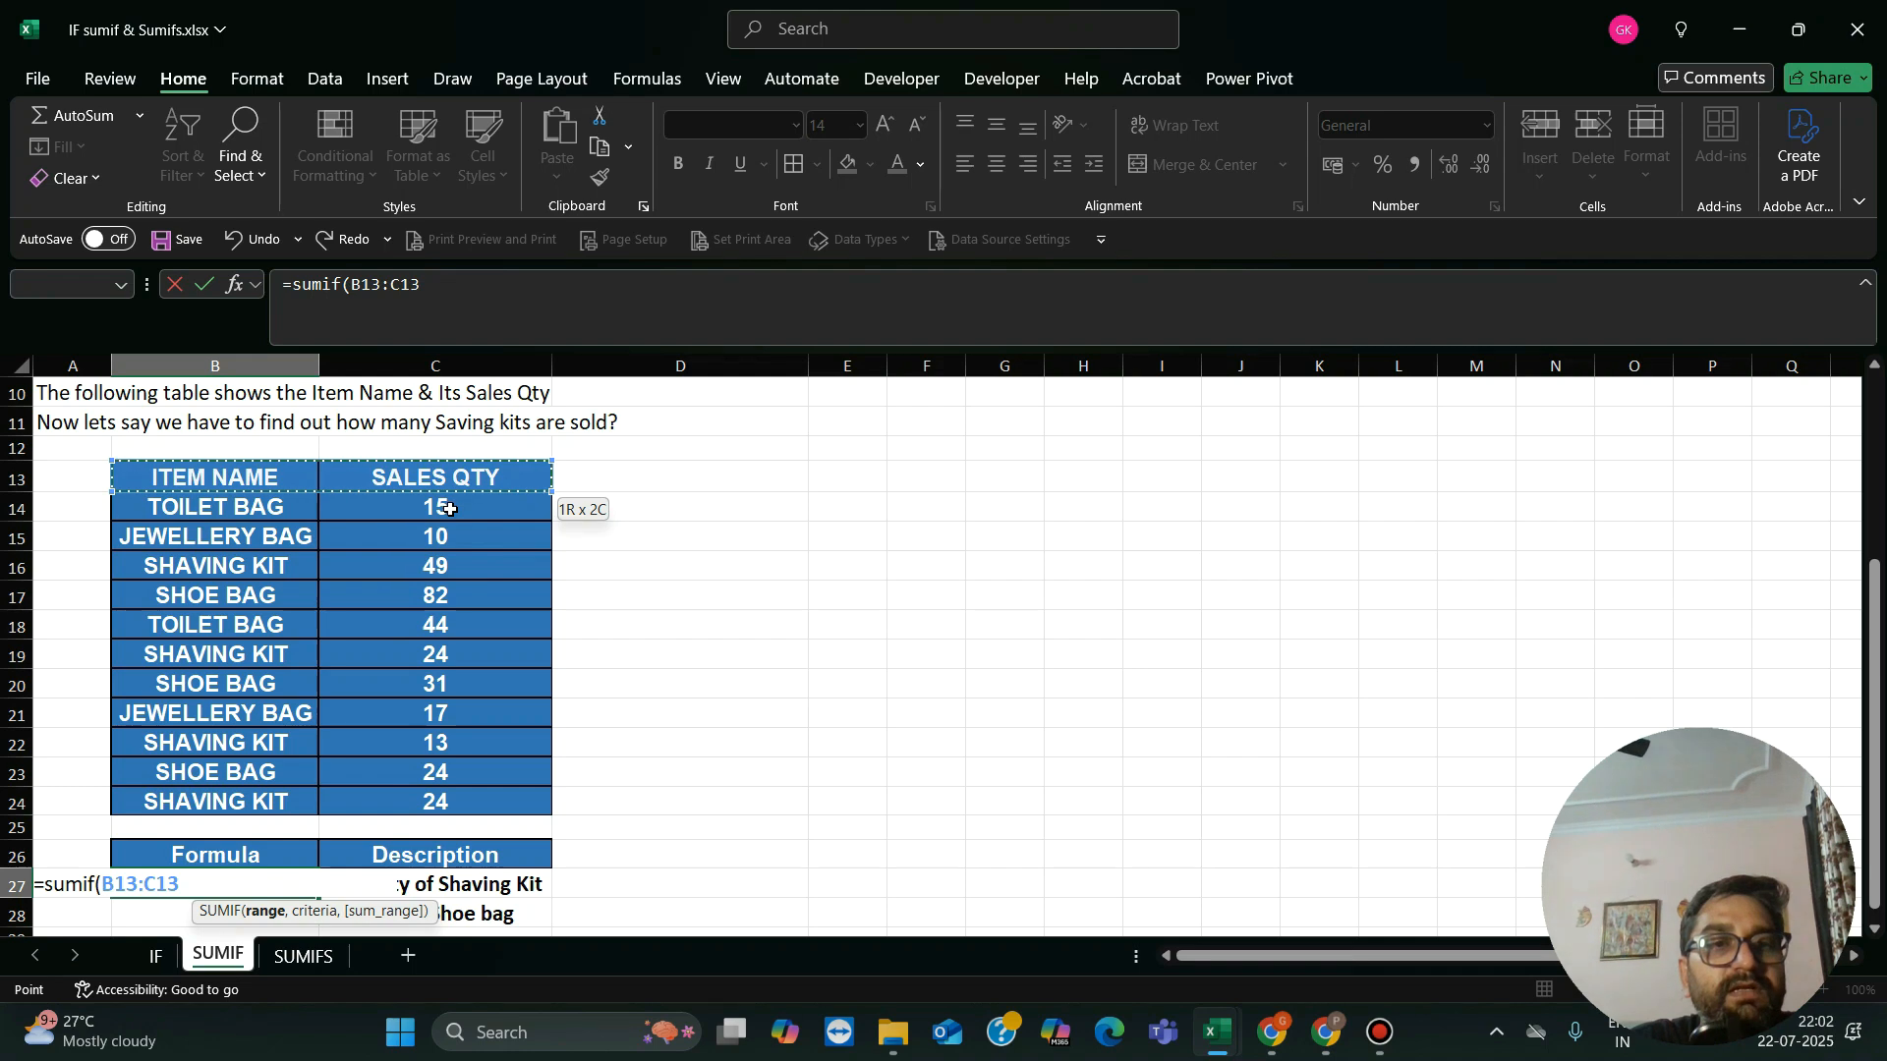
{"action": "key", "text": "Down"}
{"action": "key", "text": "shift+Right"}
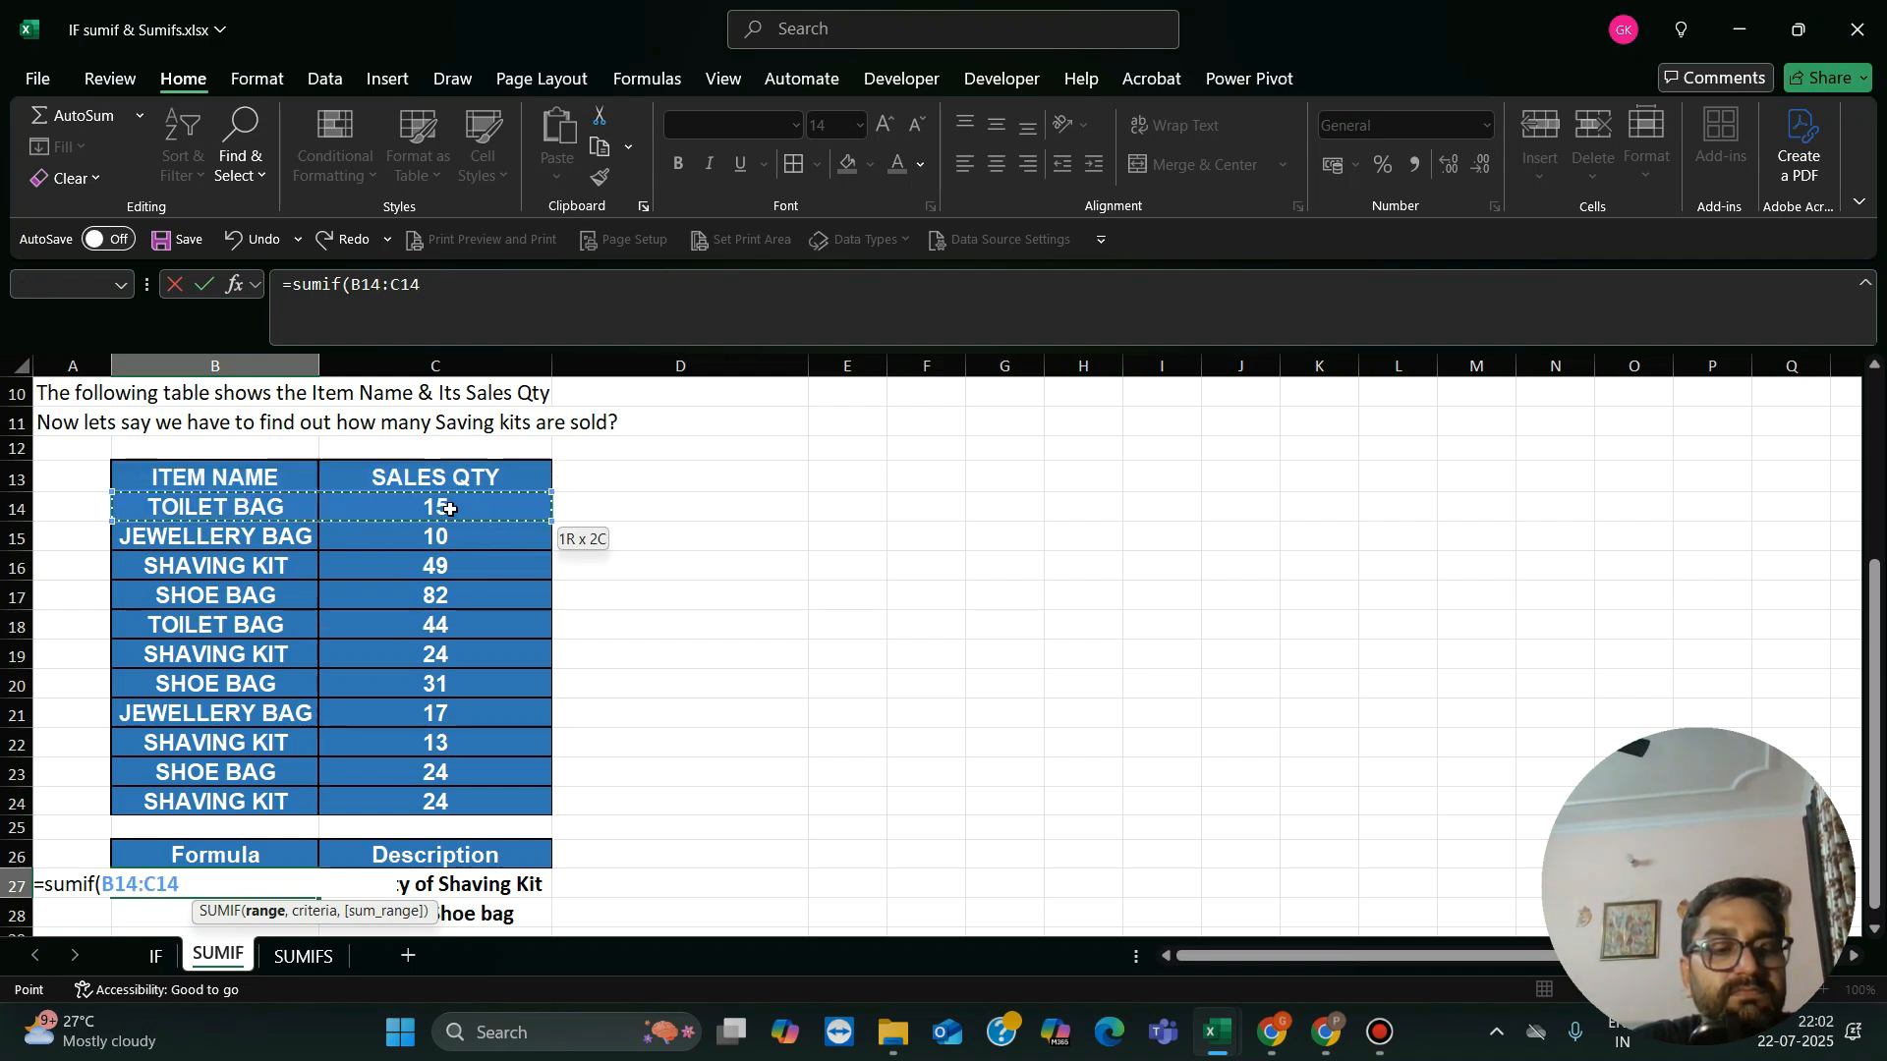
{"action": "key", "text": "shift+Down"}
{"action": "key", "text": "shift+Down"}
{"action": "key", "text": "shift+Down"}
{"action": "key", "text": "shift+Down"}
{"action": "key", "text": "shift+Down"}
{"action": "key", "text": "shift+Down"}
{"action": "key", "text": "shift+Down"}
{"action": "key", "text": "shift+Down"}
{"action": "key", "text": "shift+Down"}
{"action": "key", "text": "shift+Down"}
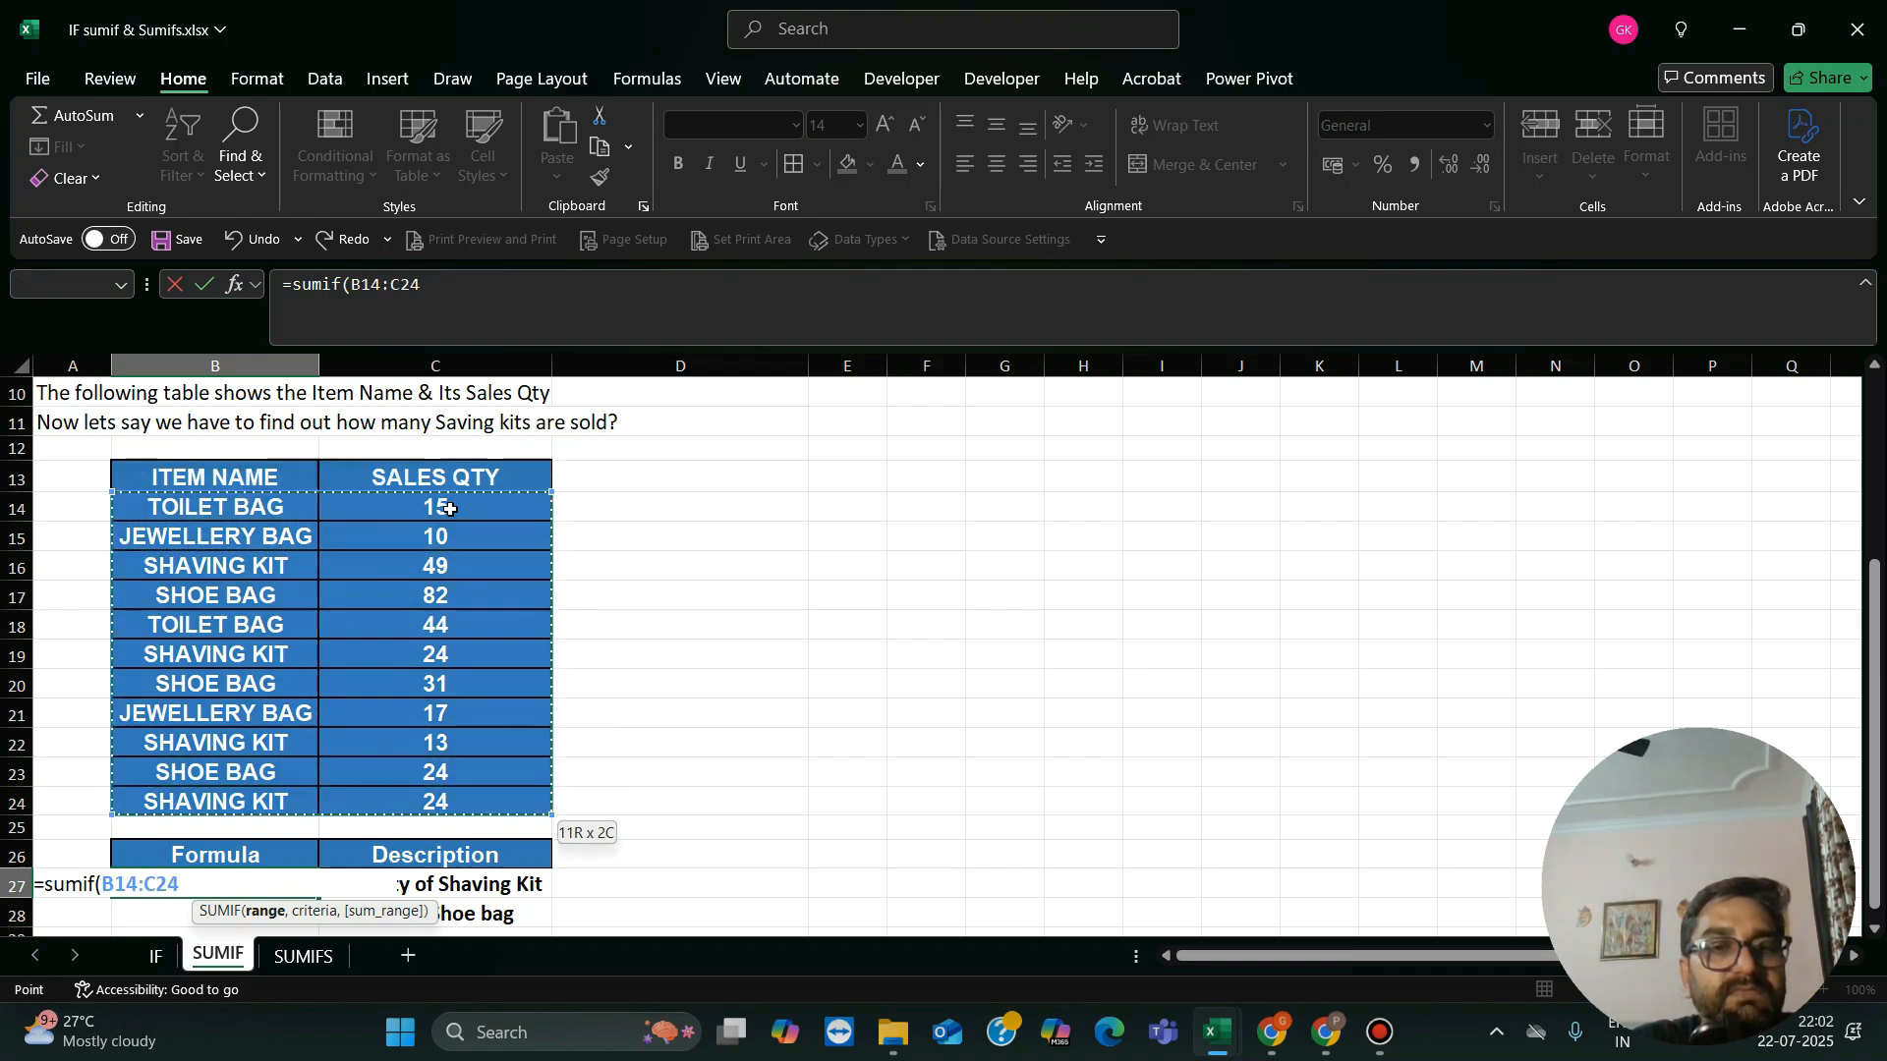
{"action": "type", "text": ","}
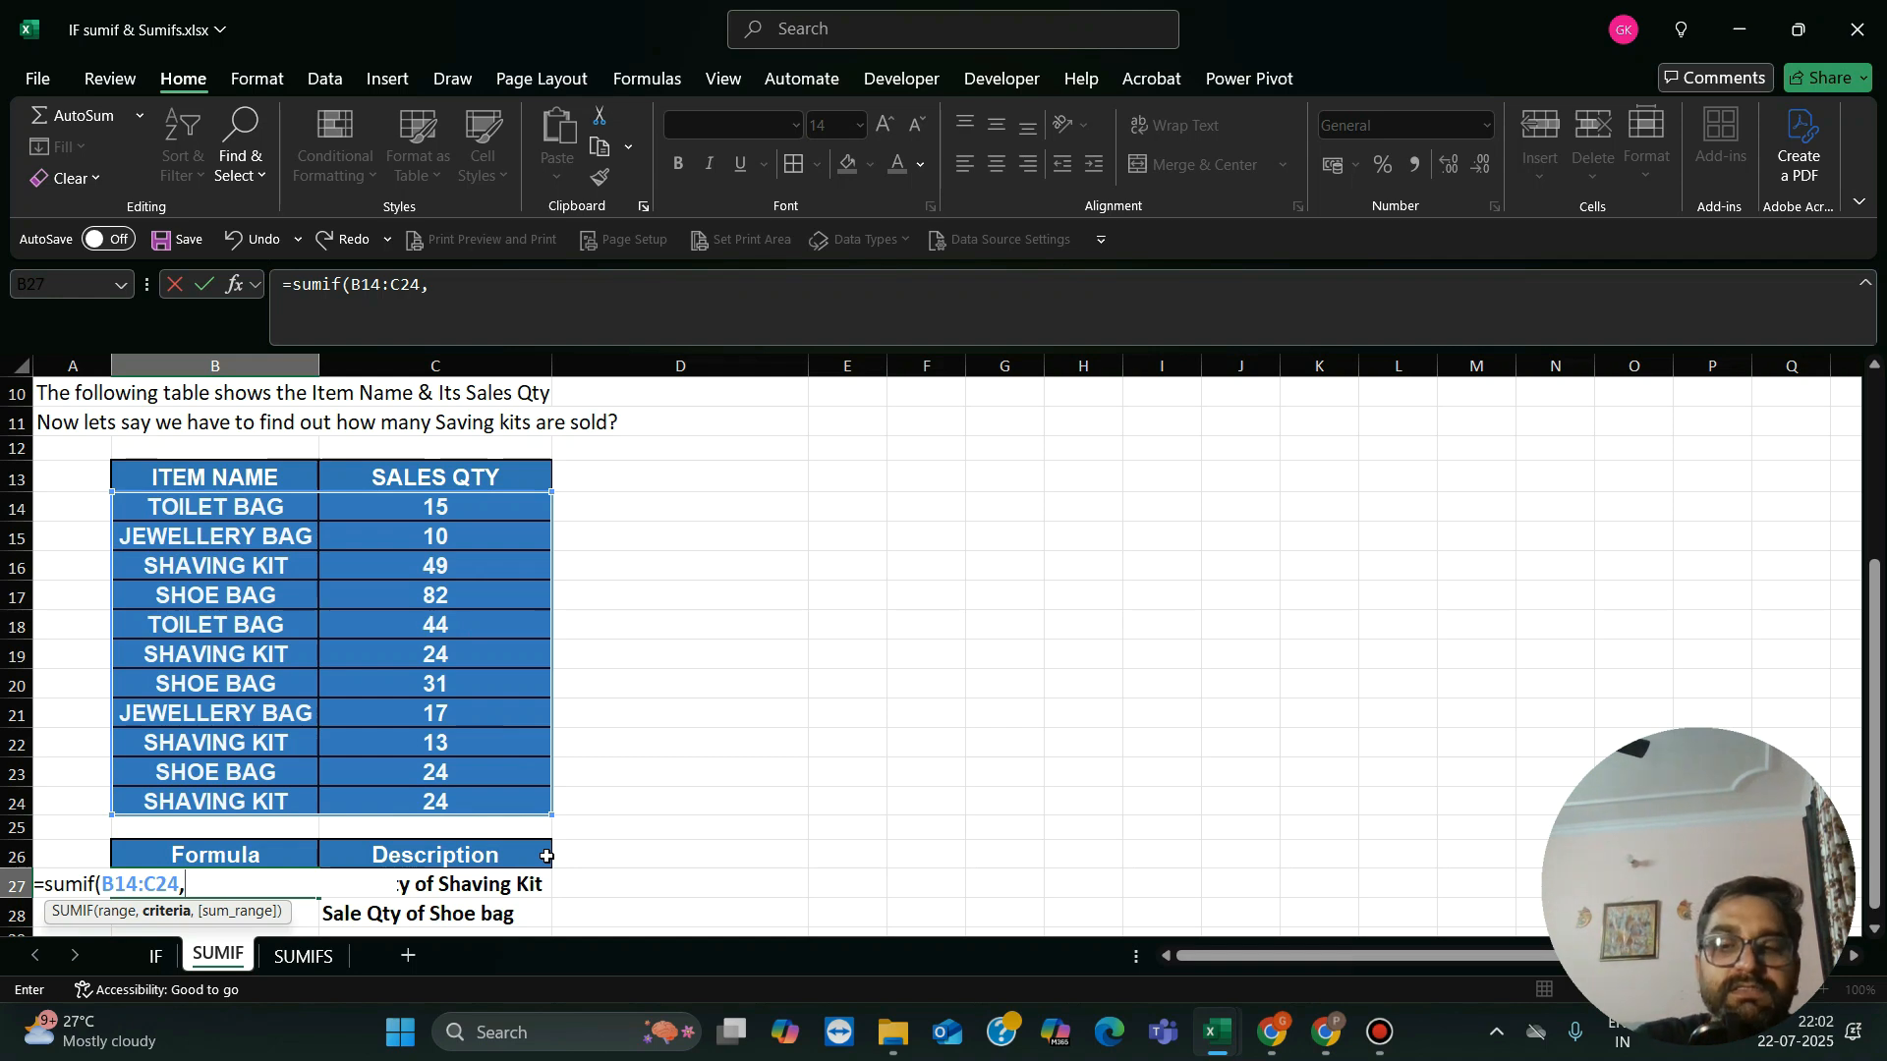
{"action": "type", "text": "\"S"}
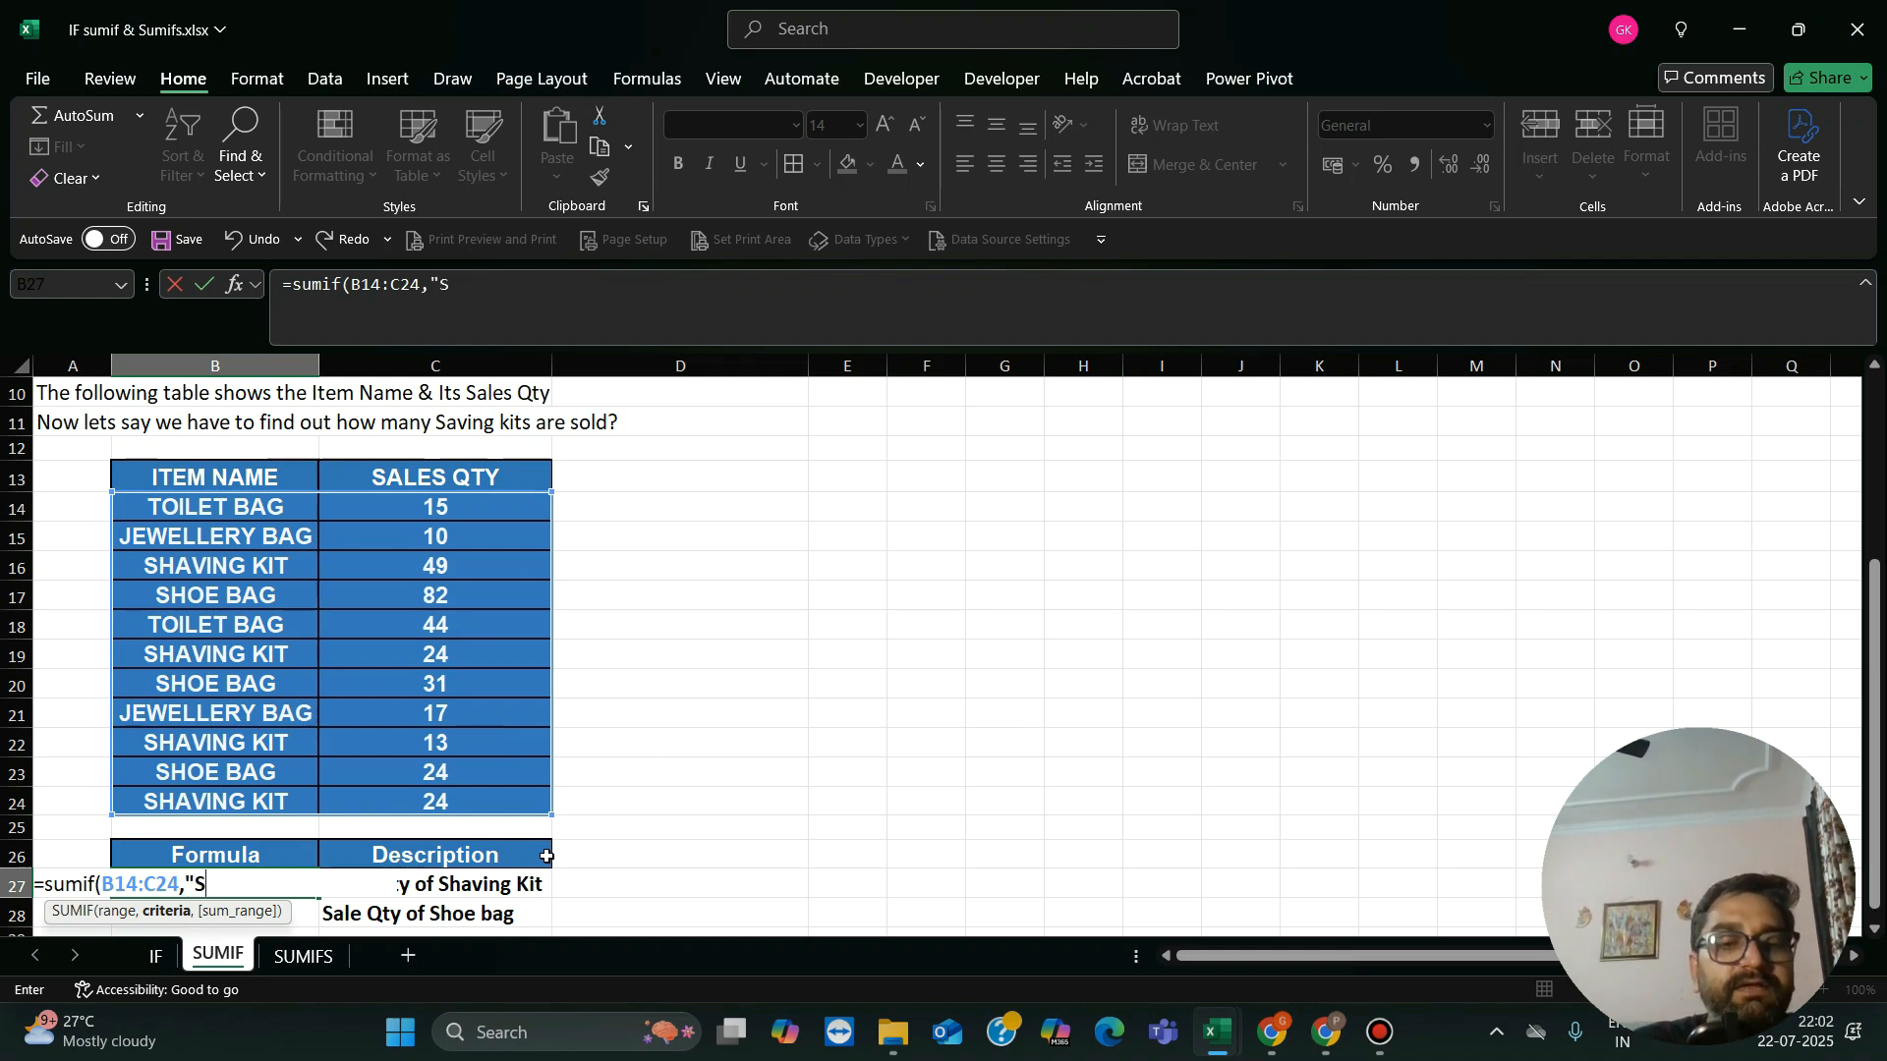
{"action": "type", "text": "having"}
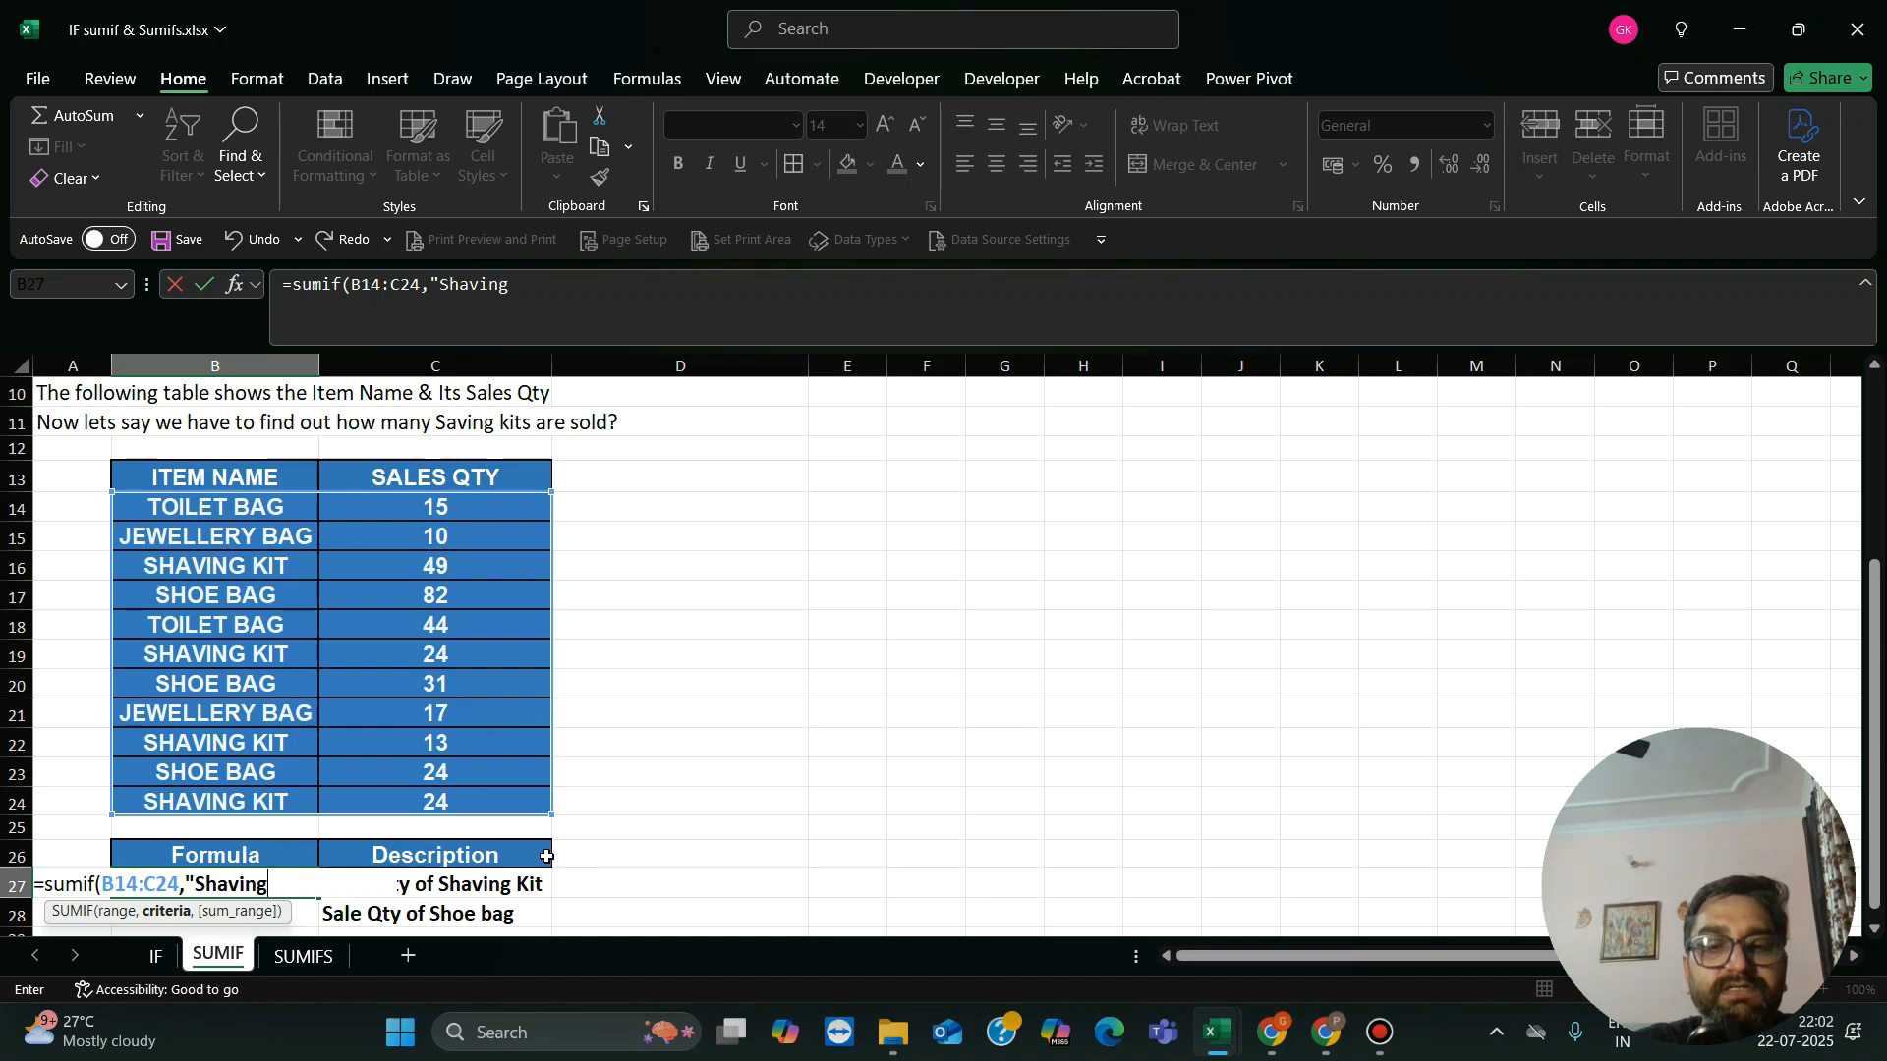
{"action": "type", "text": " Kit"}
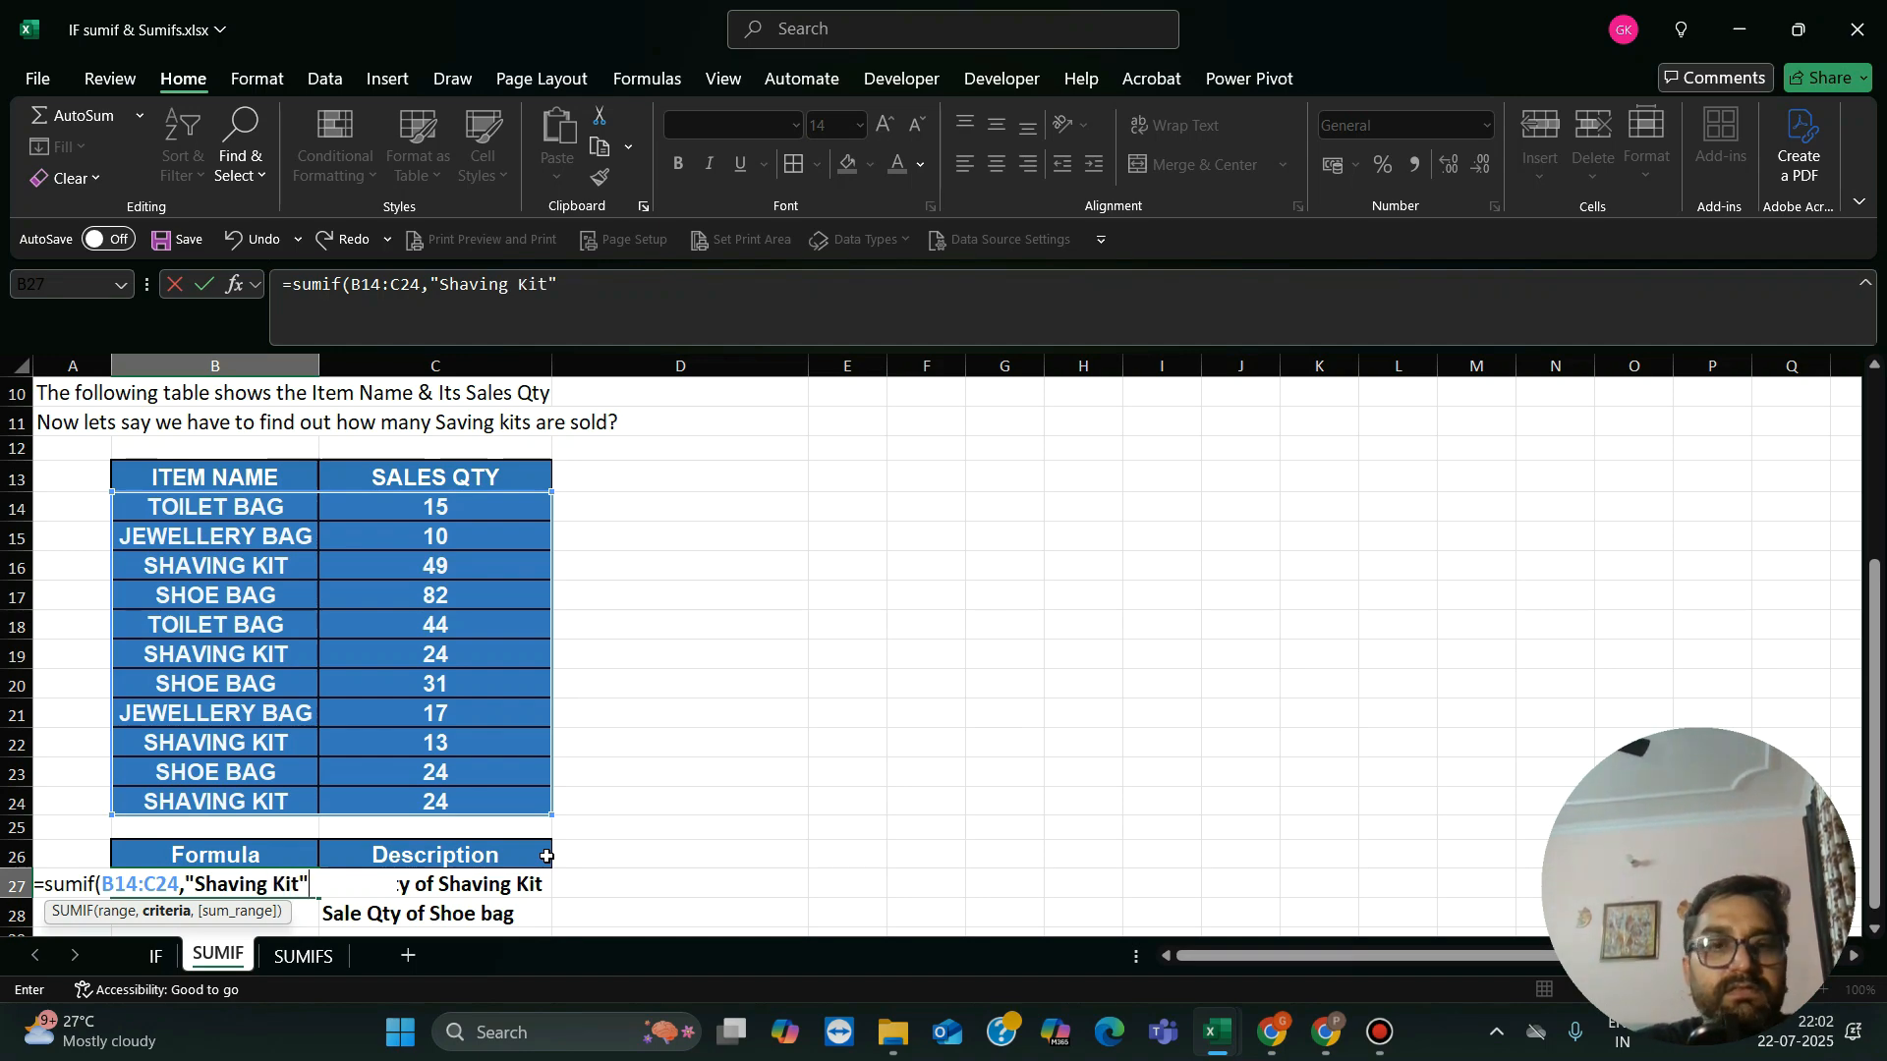
{"action": "type", "text": "\","}
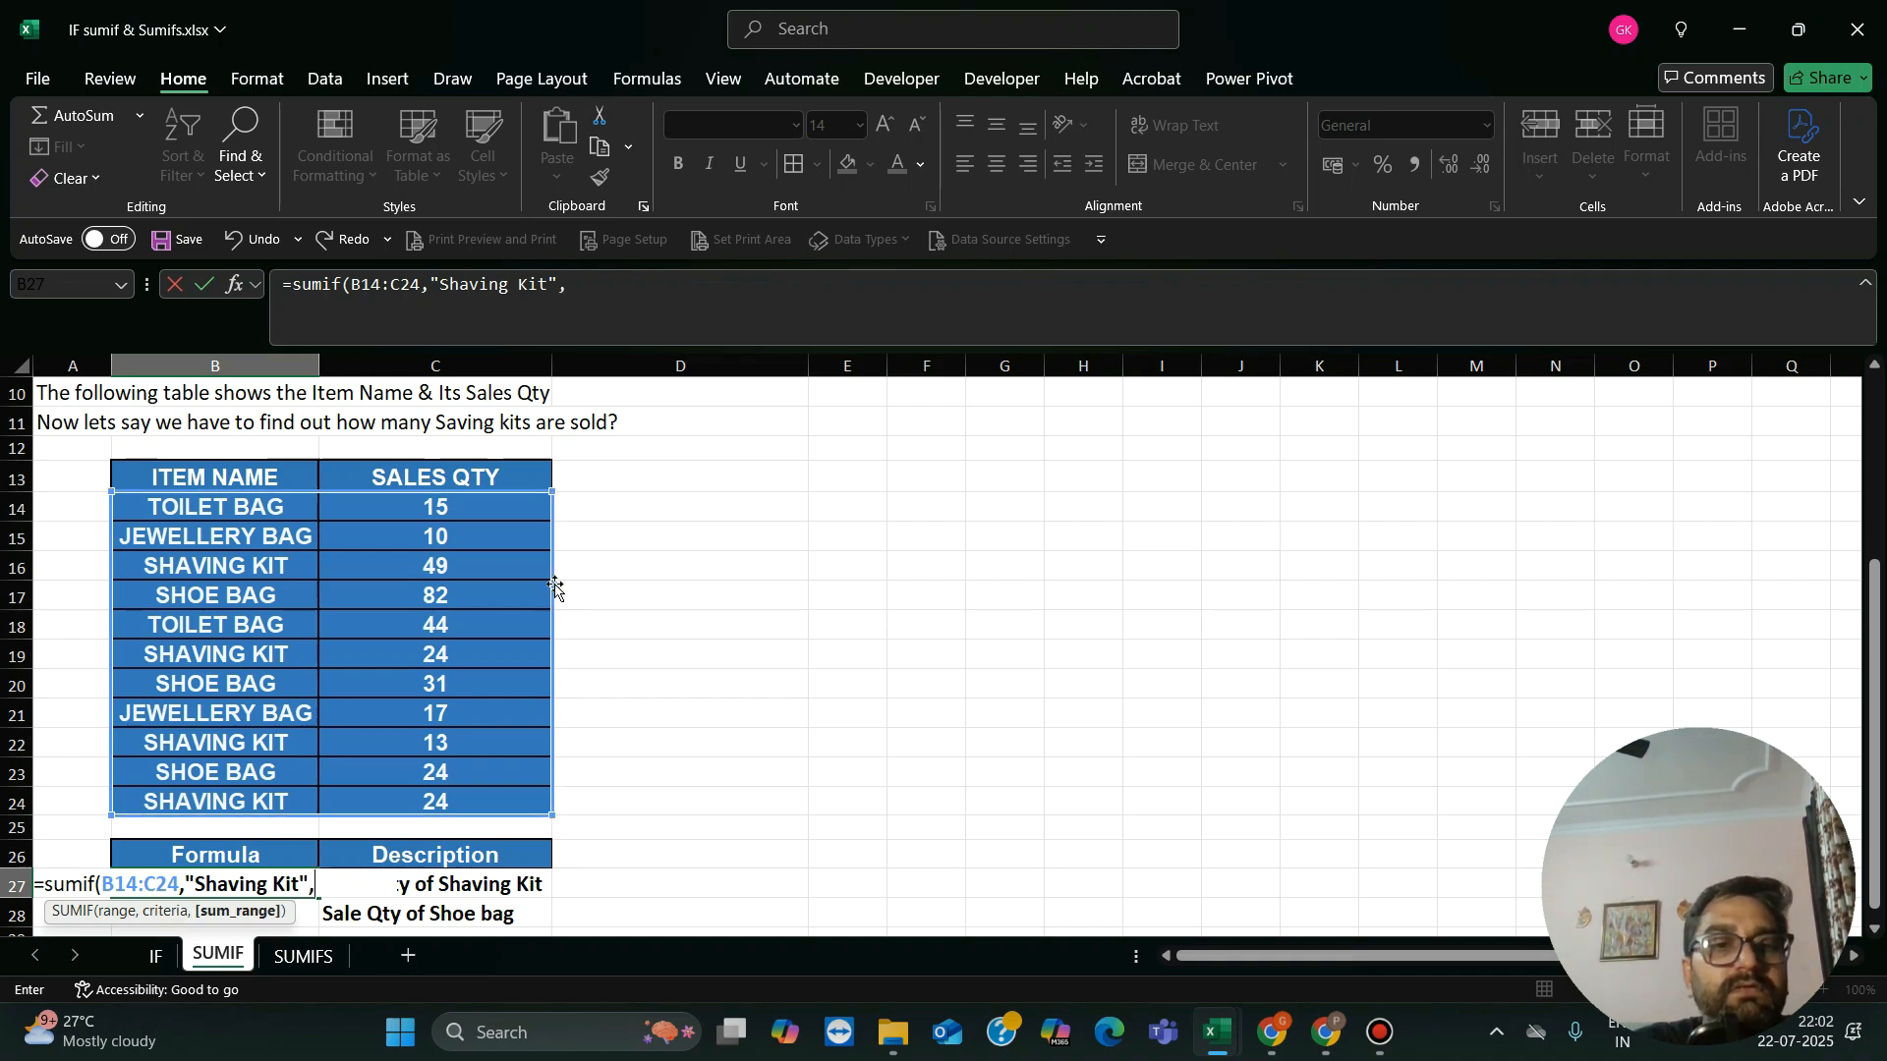
Step: Use C14:C24 as the sum range and complete the SUMIF formula in B27
{"action": "left_click", "coordinate": [458, 510]}
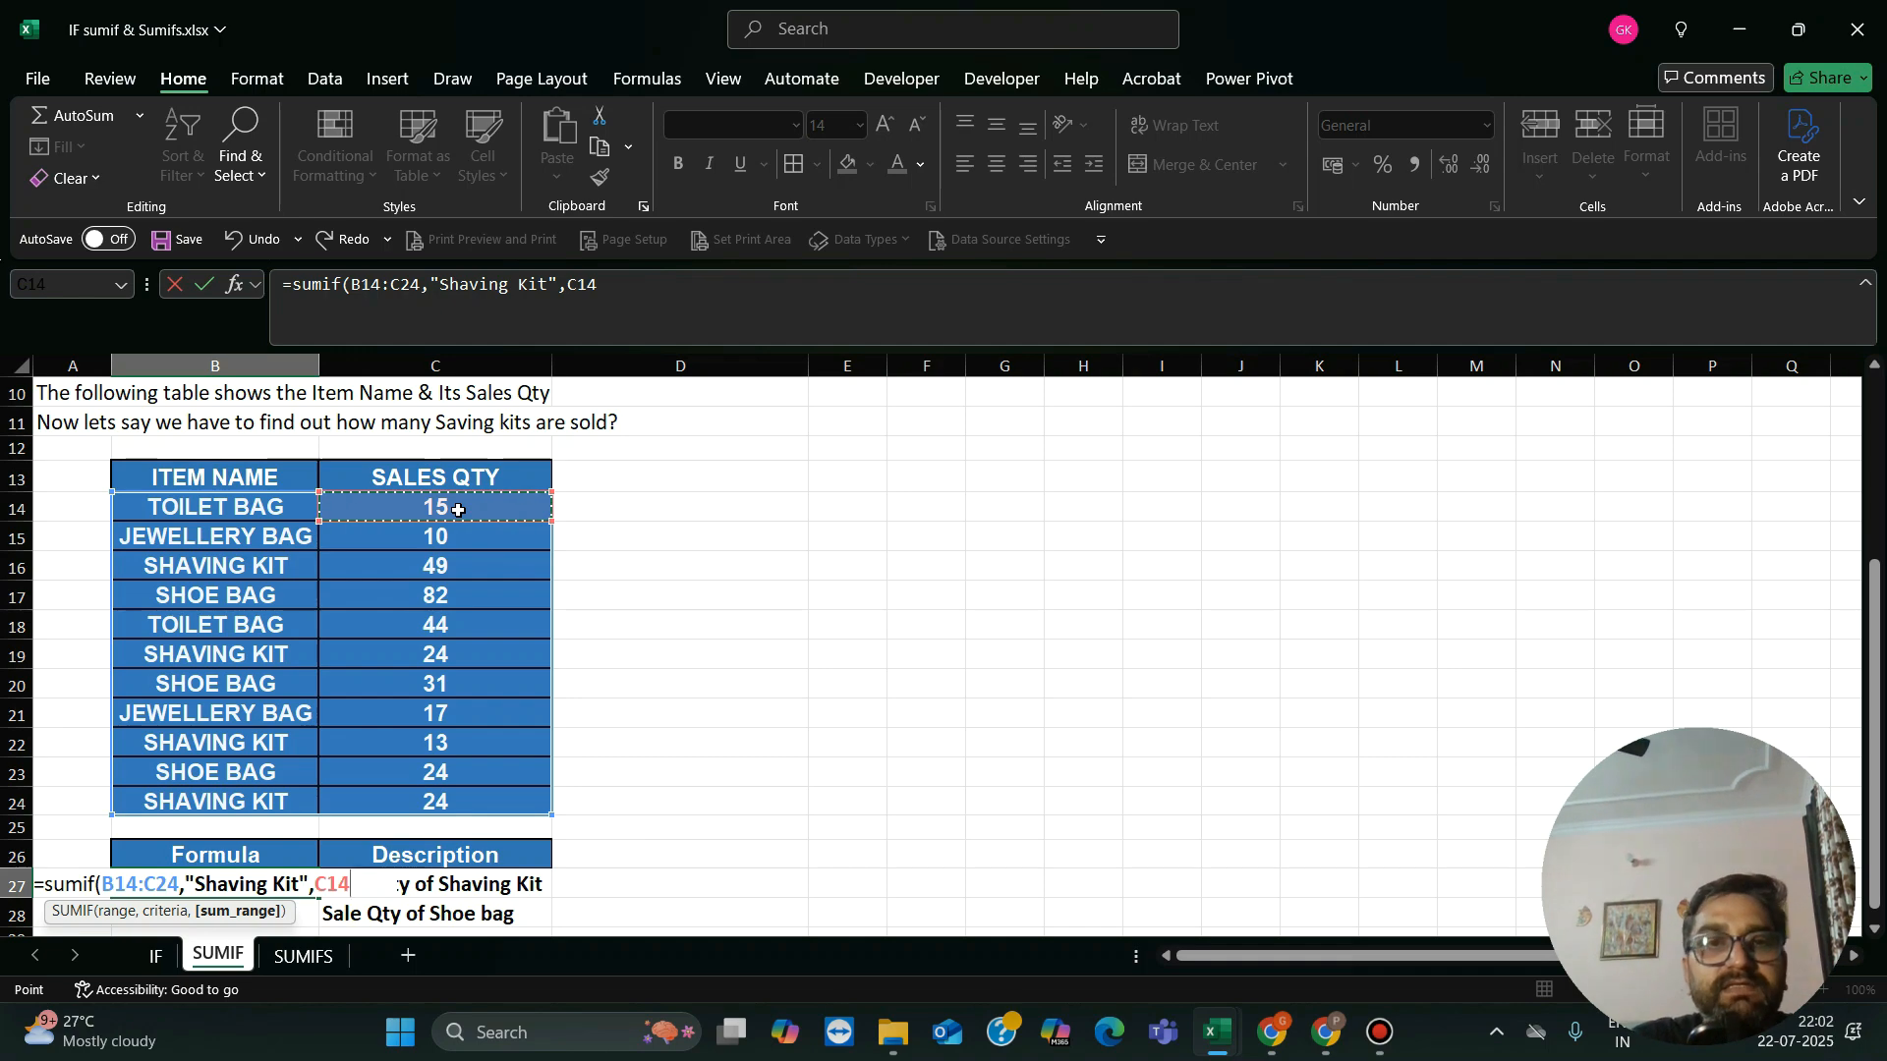
{"action": "key", "text": "shift+Down"}
{"action": "key", "text": "shift+Down"}
{"action": "key", "text": "shift+Down"}
{"action": "key", "text": "shift+Down"}
{"action": "key", "text": "shift+Down"}
{"action": "key", "text": "shift+Down"}
{"action": "key", "text": "shift+Down"}
{"action": "key", "text": "shift+Down"}
{"action": "key", "text": "shift+Down"}
{"action": "key", "text": "shift+Down"}
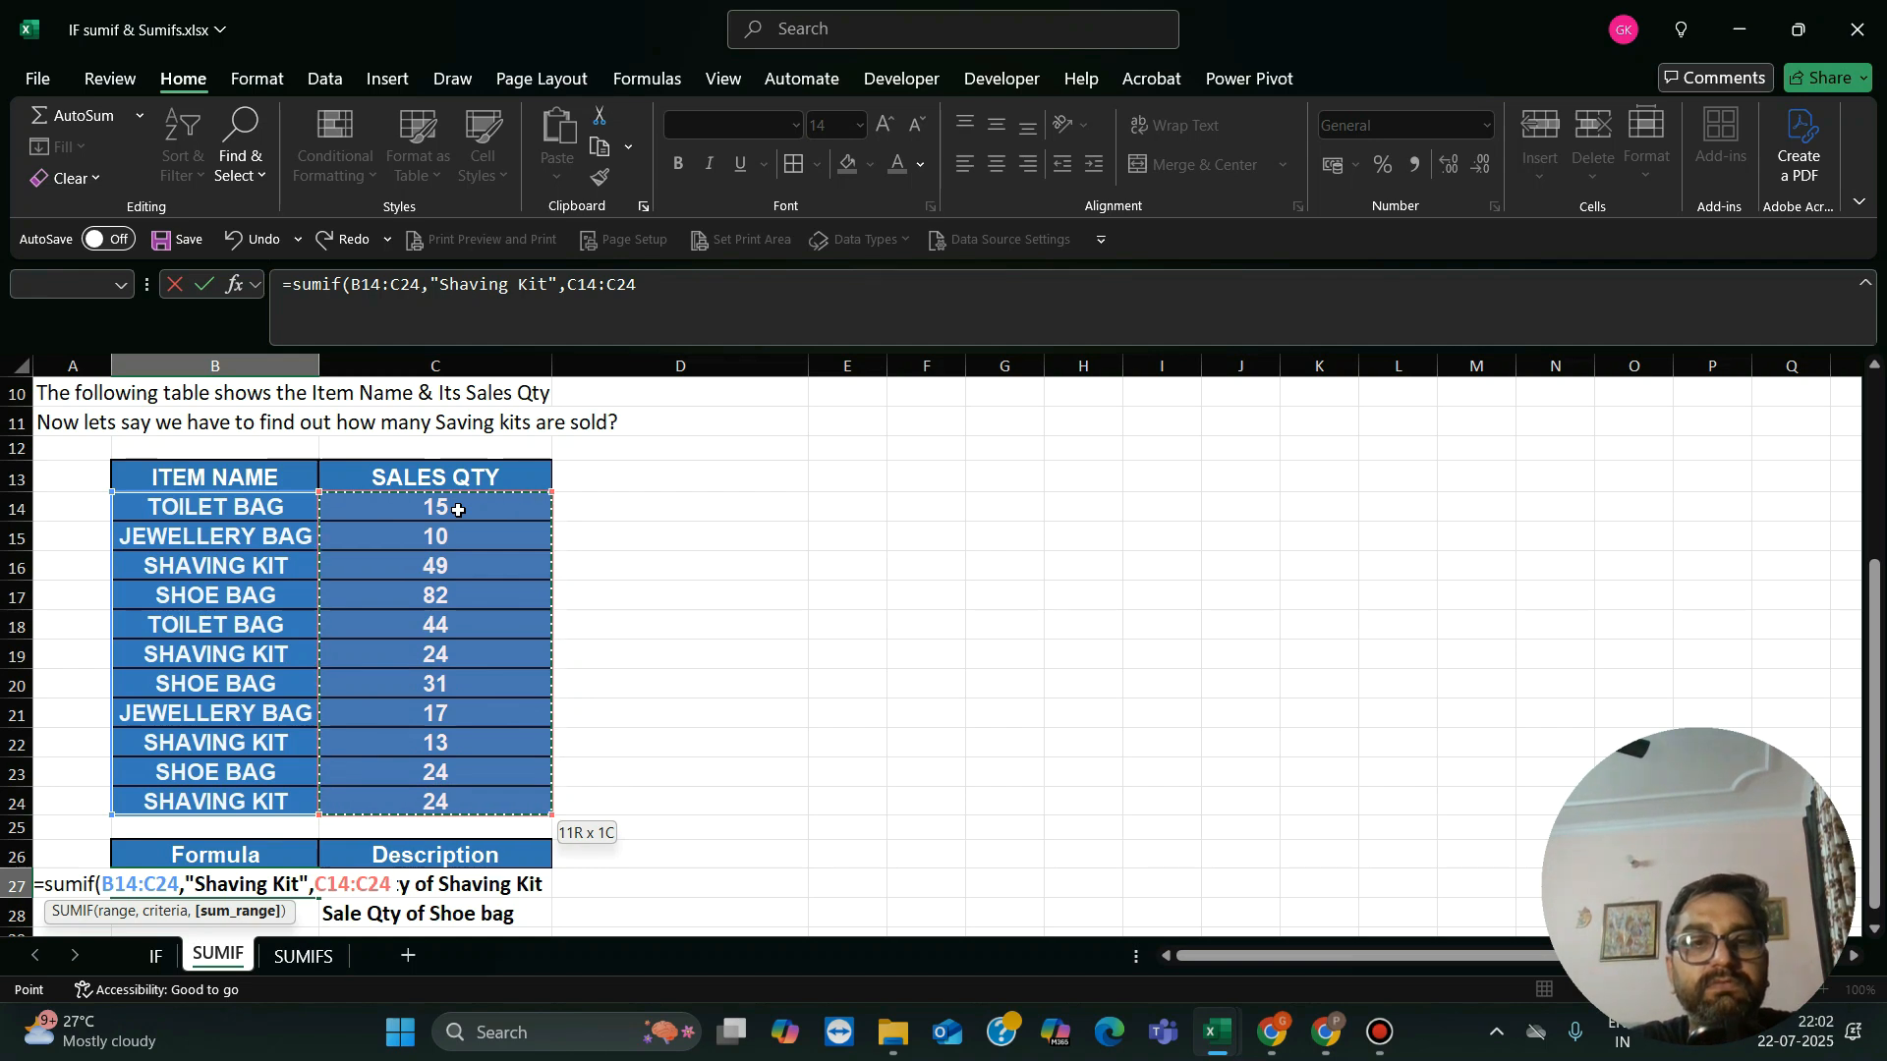
{"action": "type", "text": ")"}
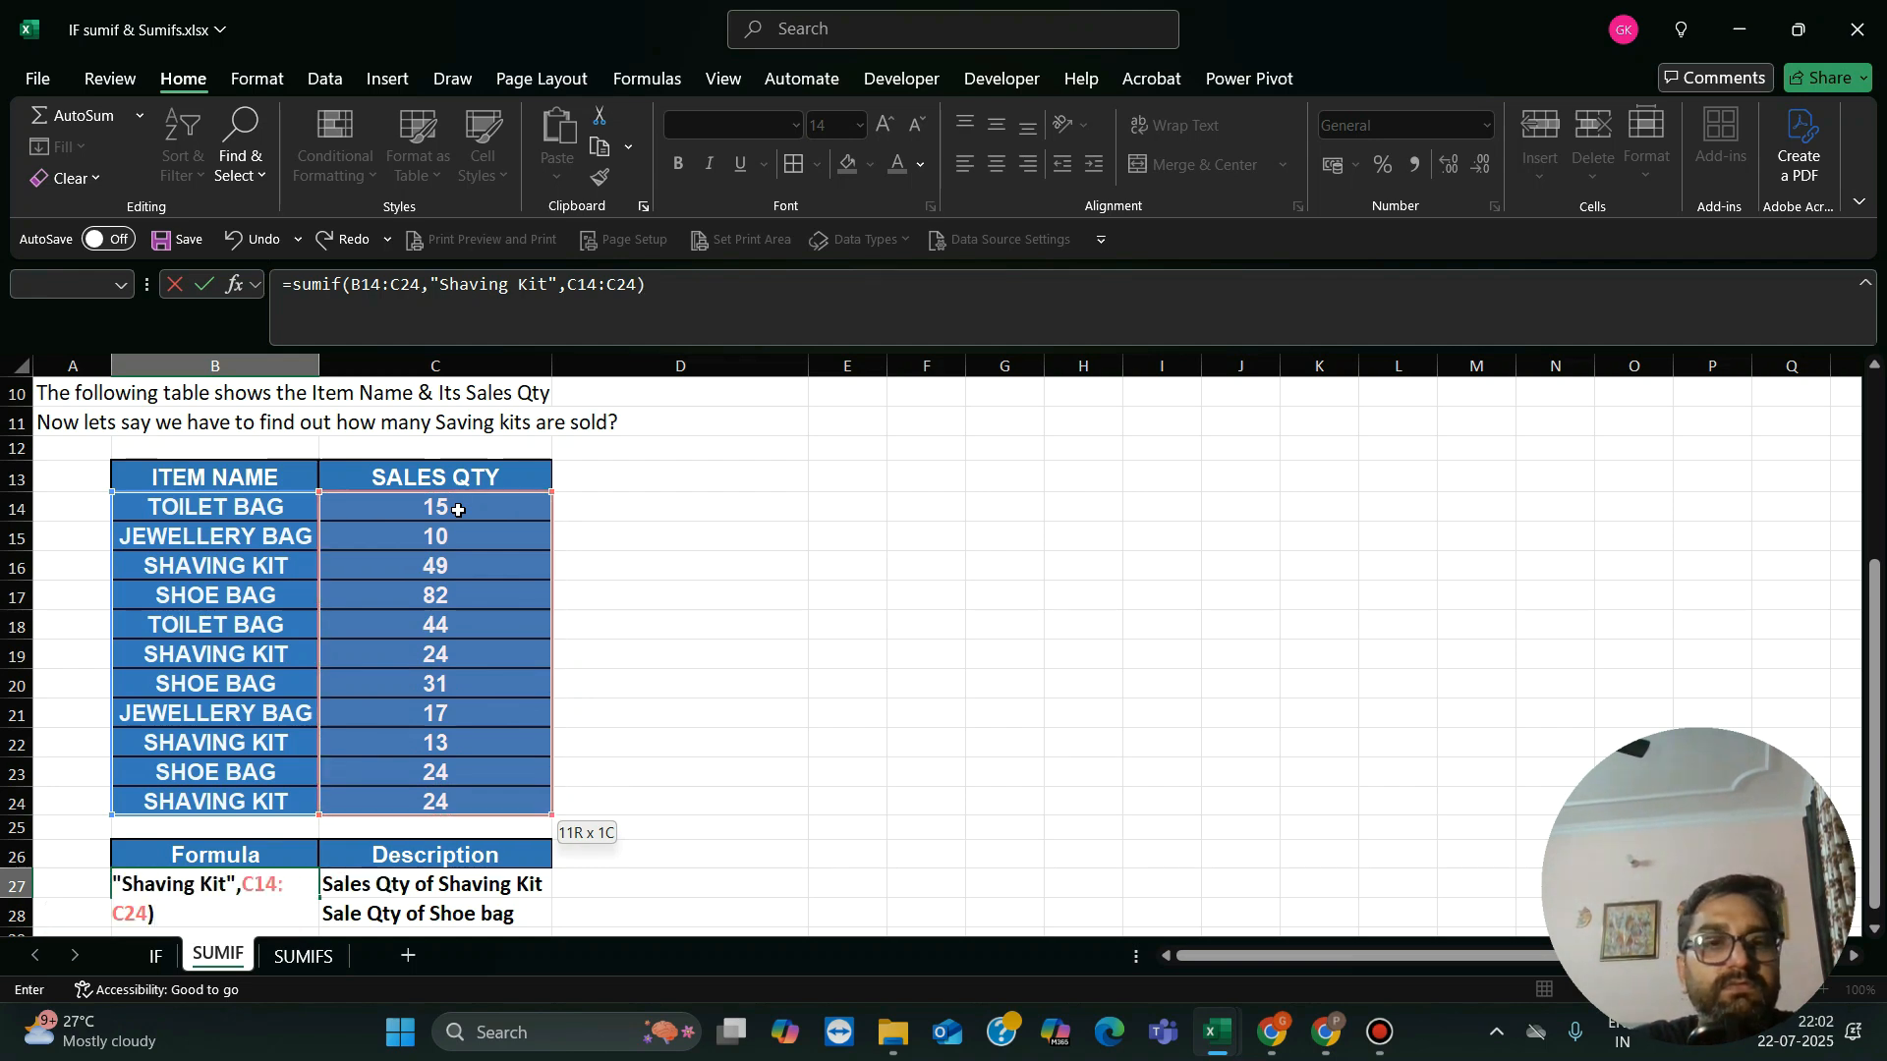
{"action": "key", "text": "Return"}
{"action": "key", "text": "Up"}
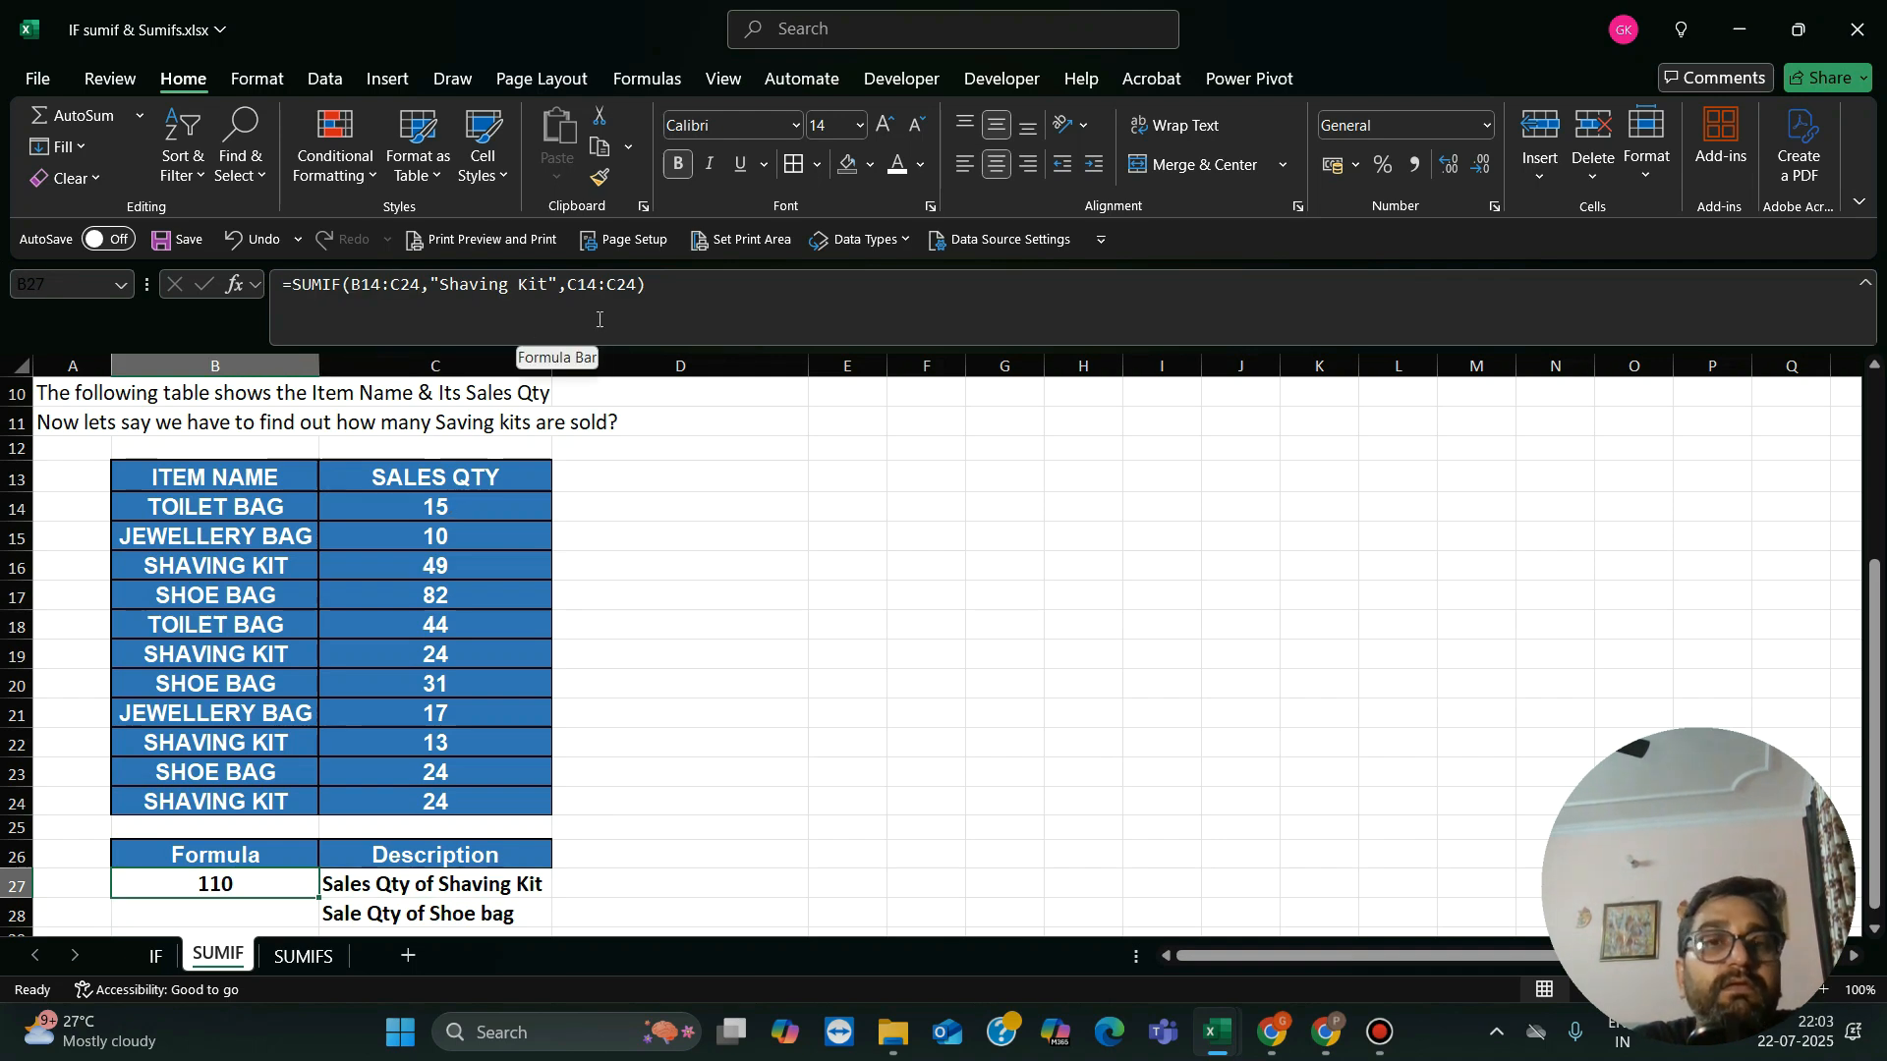
{"action": "left_click", "coordinate": [426, 622]}
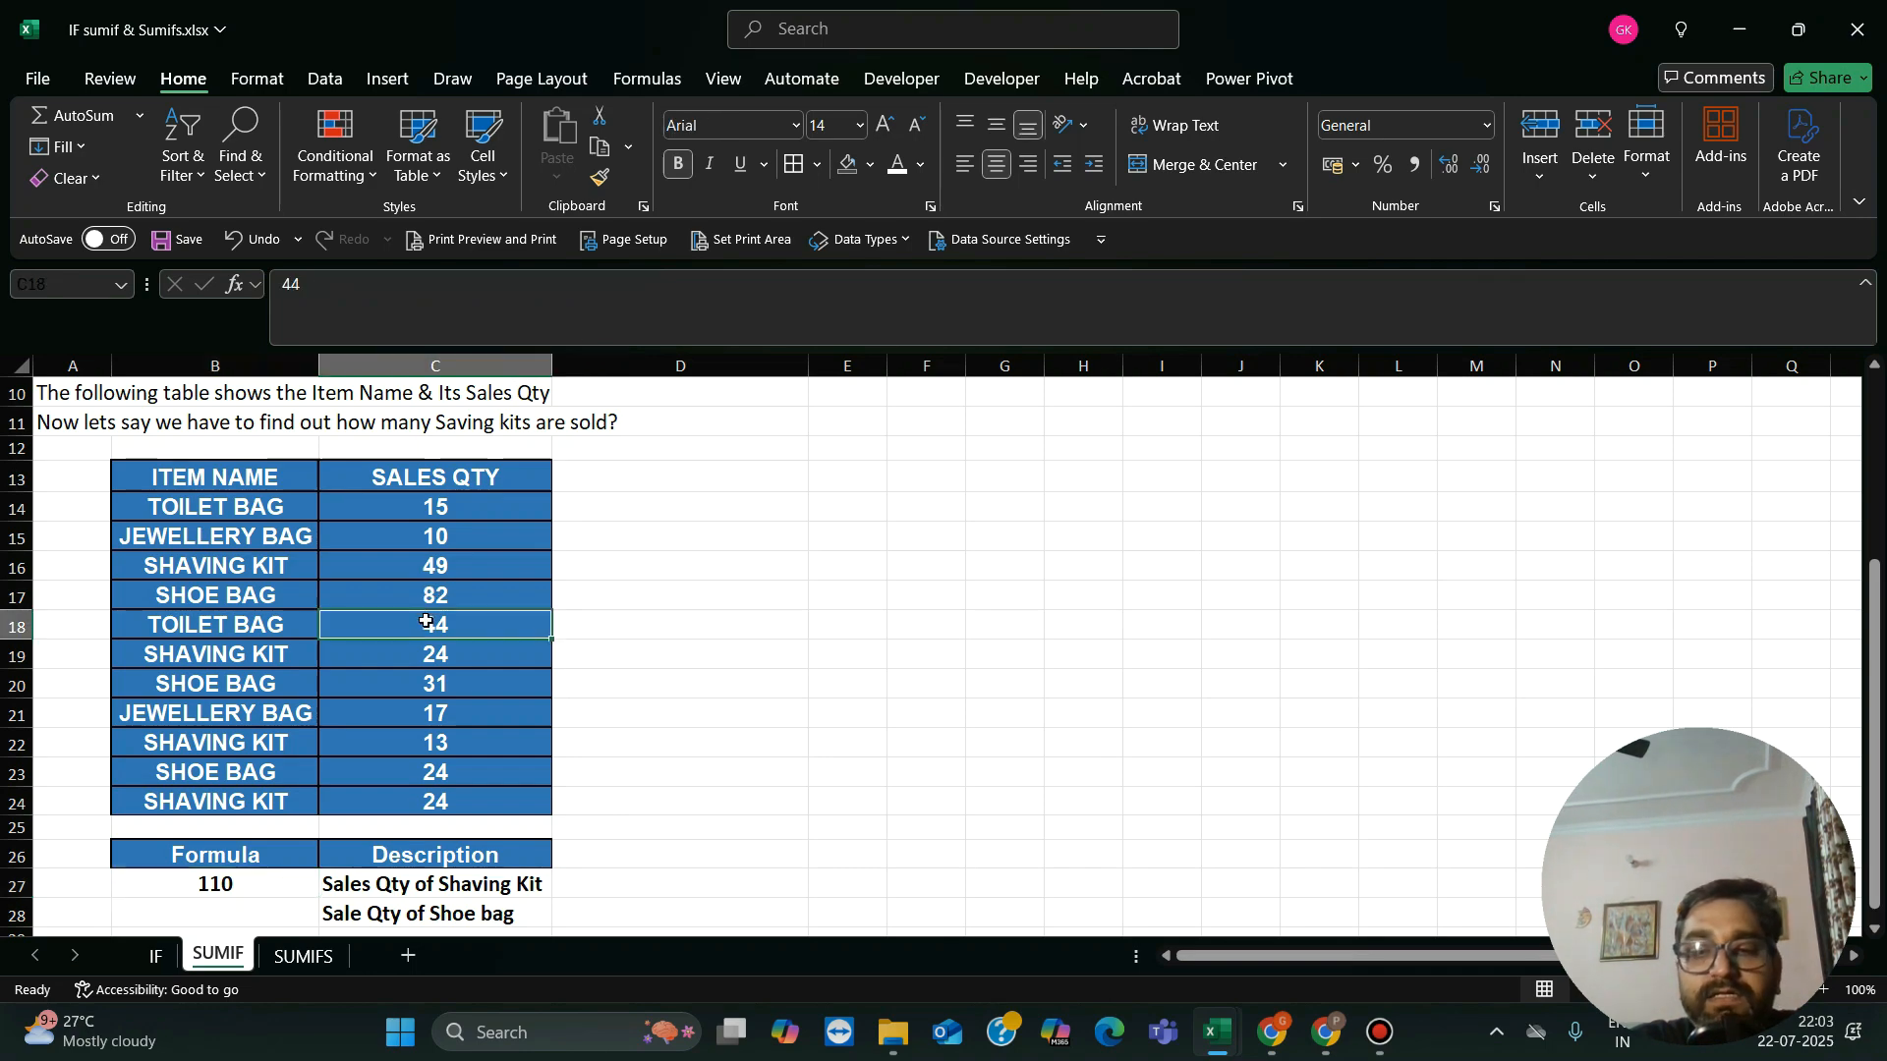
Step: Review the item names and sales quantities in the rows of the sales table
{"action": "key", "text": "Left"}
{"action": "key", "text": "Left"}
{"action": "key", "text": "Right"}
{"action": "key", "text": "Right"}
{"action": "key", "text": "Left"}
{"action": "key", "text": "Down"}
{"action": "key", "text": "Down"}
{"action": "key", "text": "Down"}
{"action": "key", "text": "Down"}
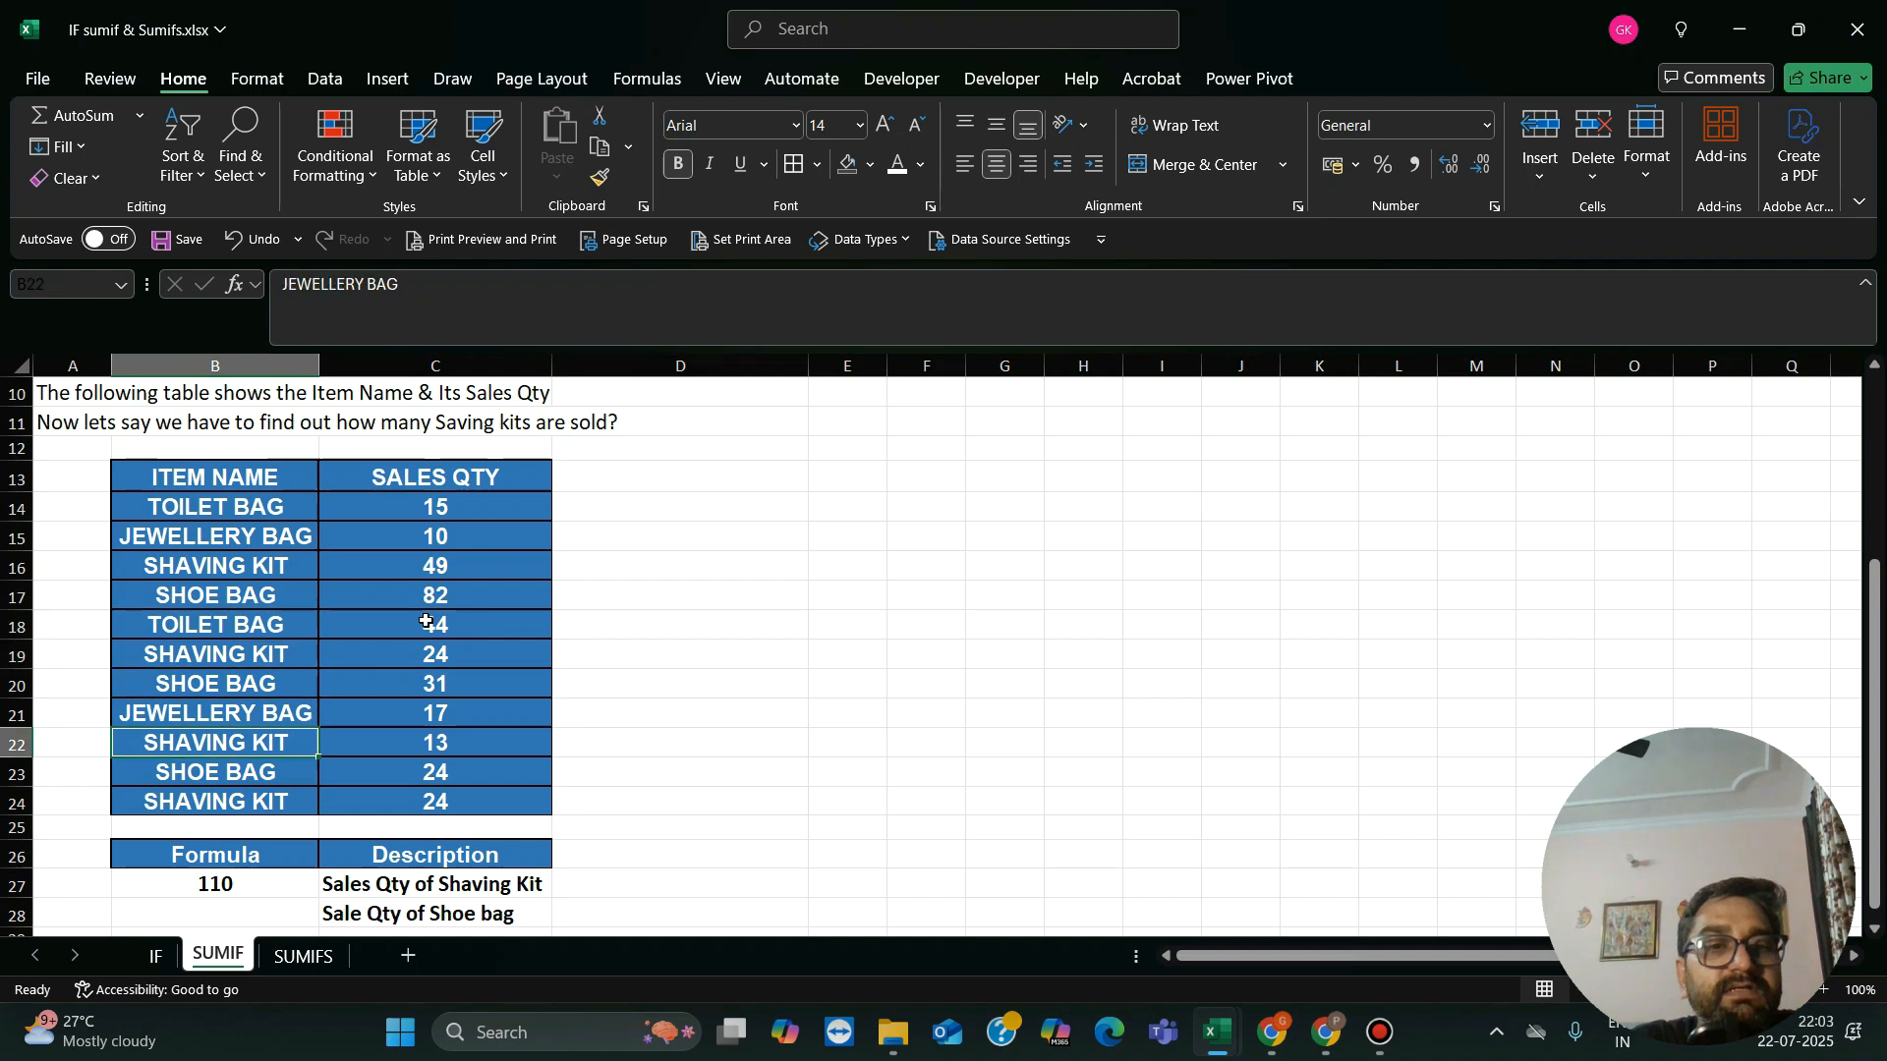
Step: In cell B28, begin a SUMIF formula for the shoe bag quantity with B14:C24 as the range to examine
{"action": "key", "text": "Down"}
{"action": "key", "text": "Down"}
{"action": "key", "text": "Down"}
{"action": "key", "text": "Down"}
{"action": "key", "text": "Down"}
{"action": "key", "text": "Down"}
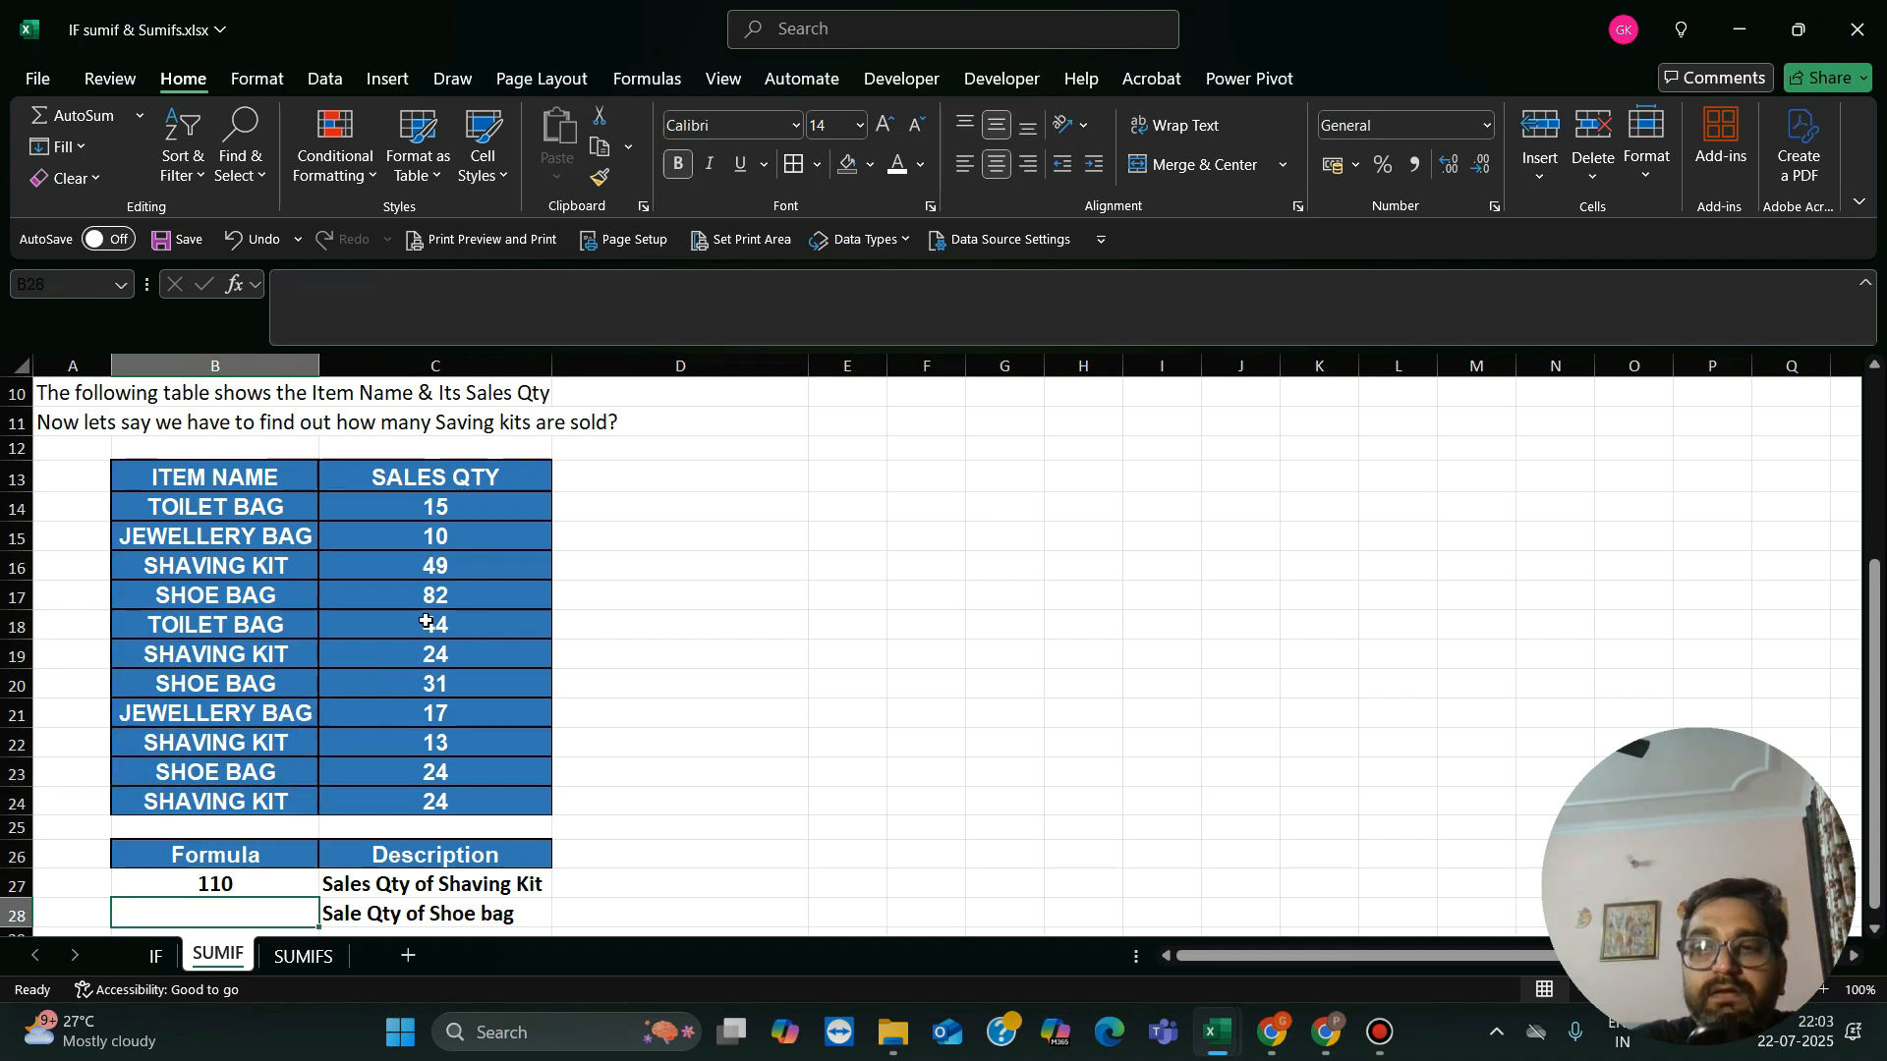
{"action": "type", "text": "="}
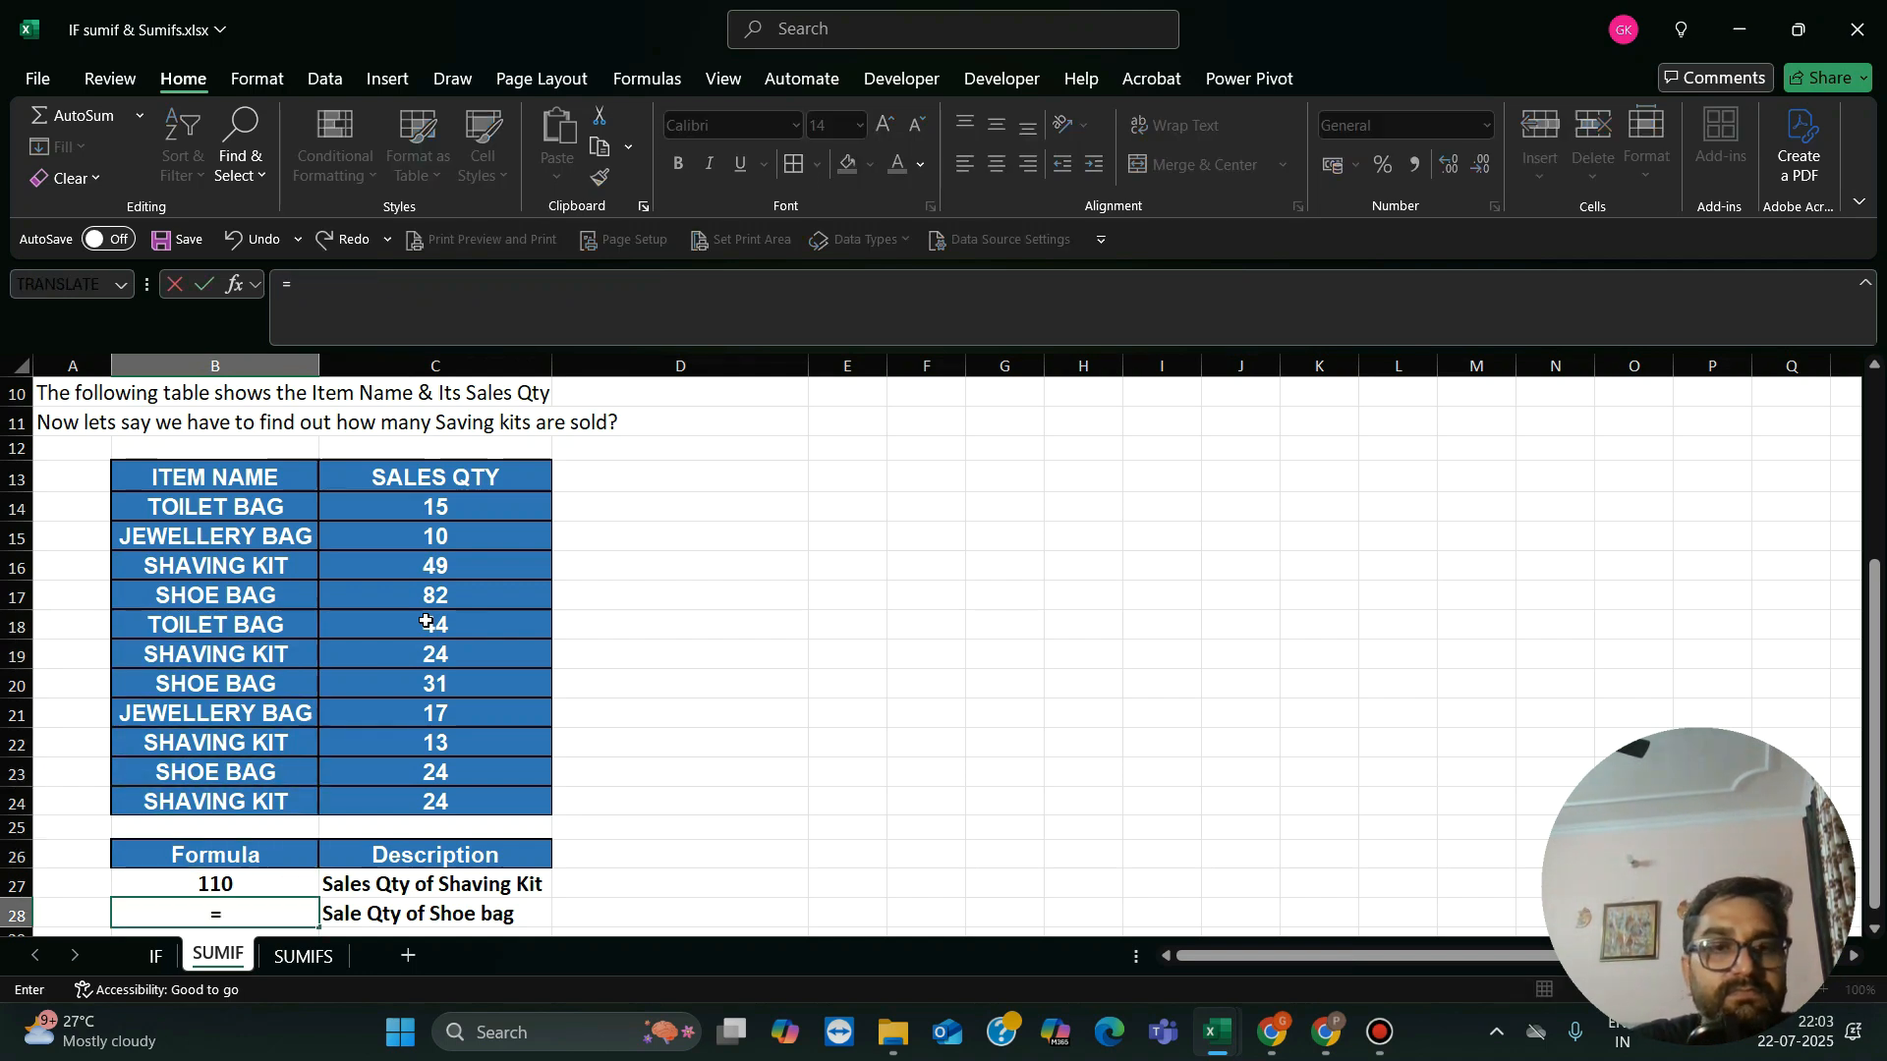
{"action": "type", "text": "sumif"}
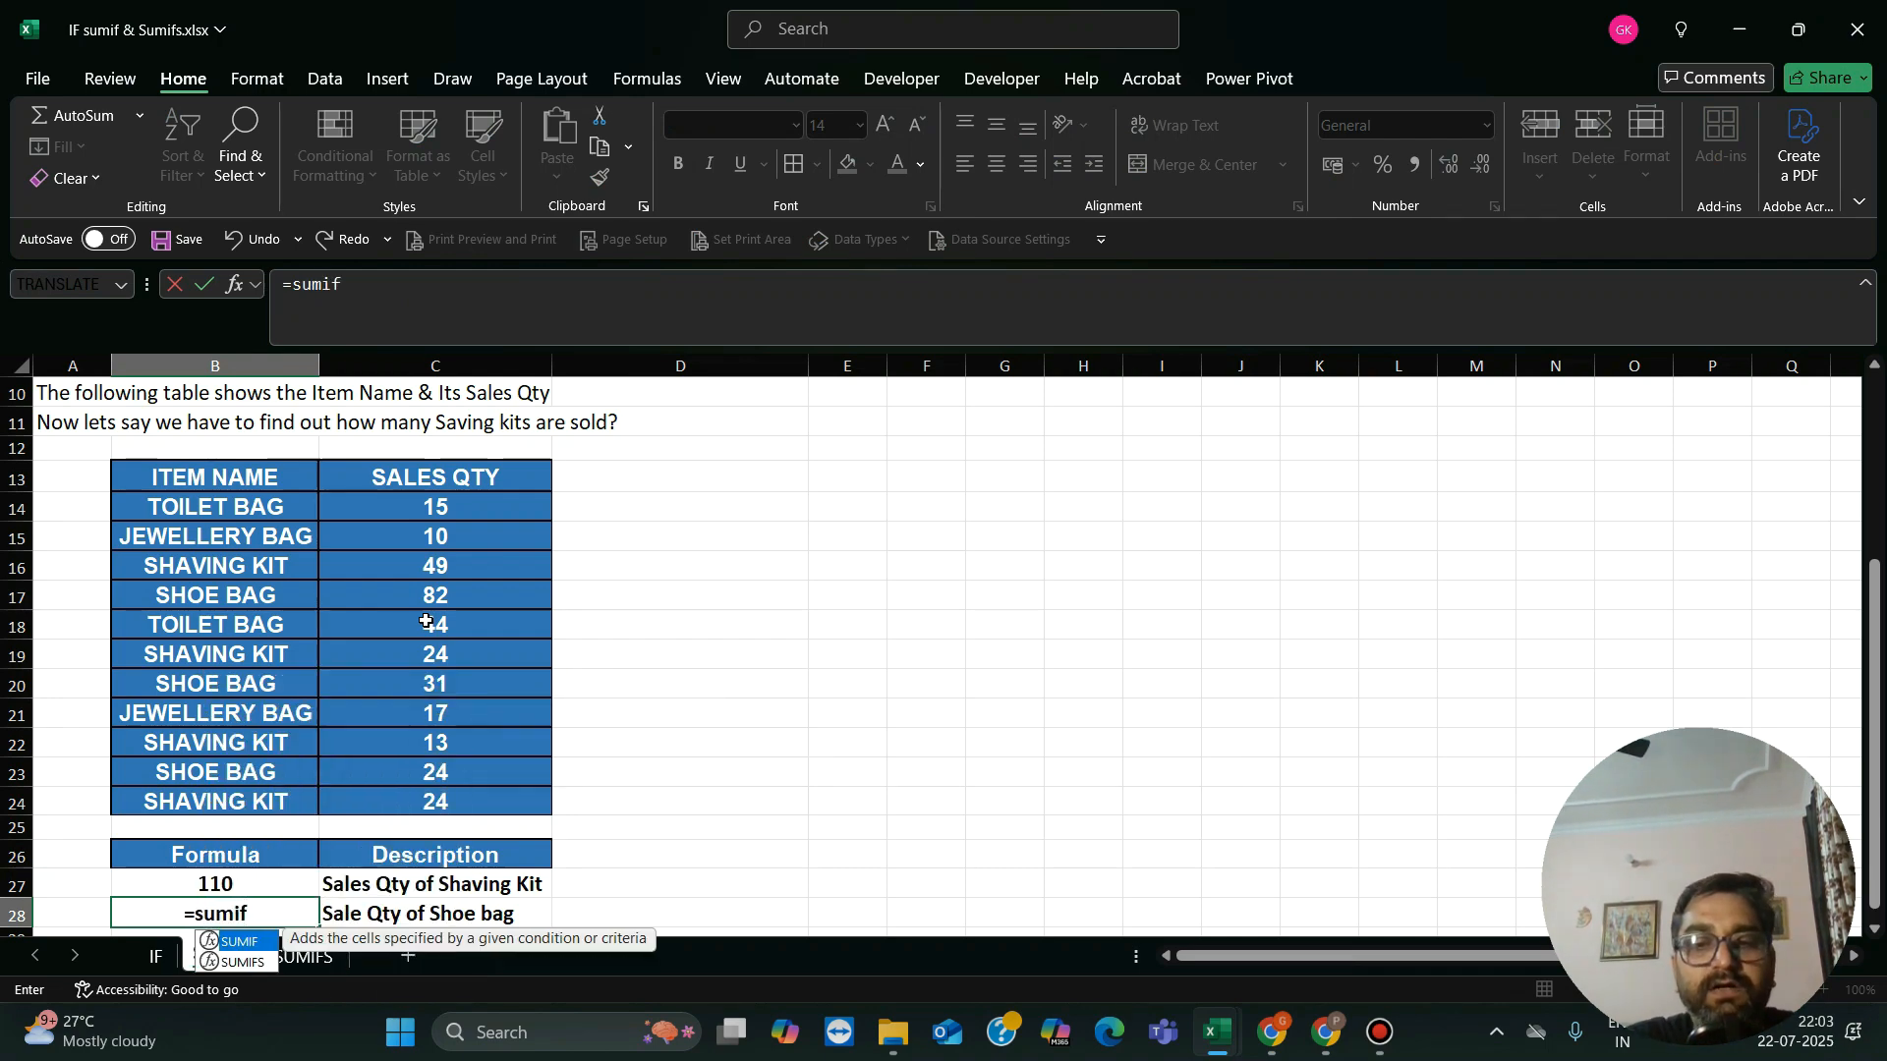
{"action": "type", "text": "("}
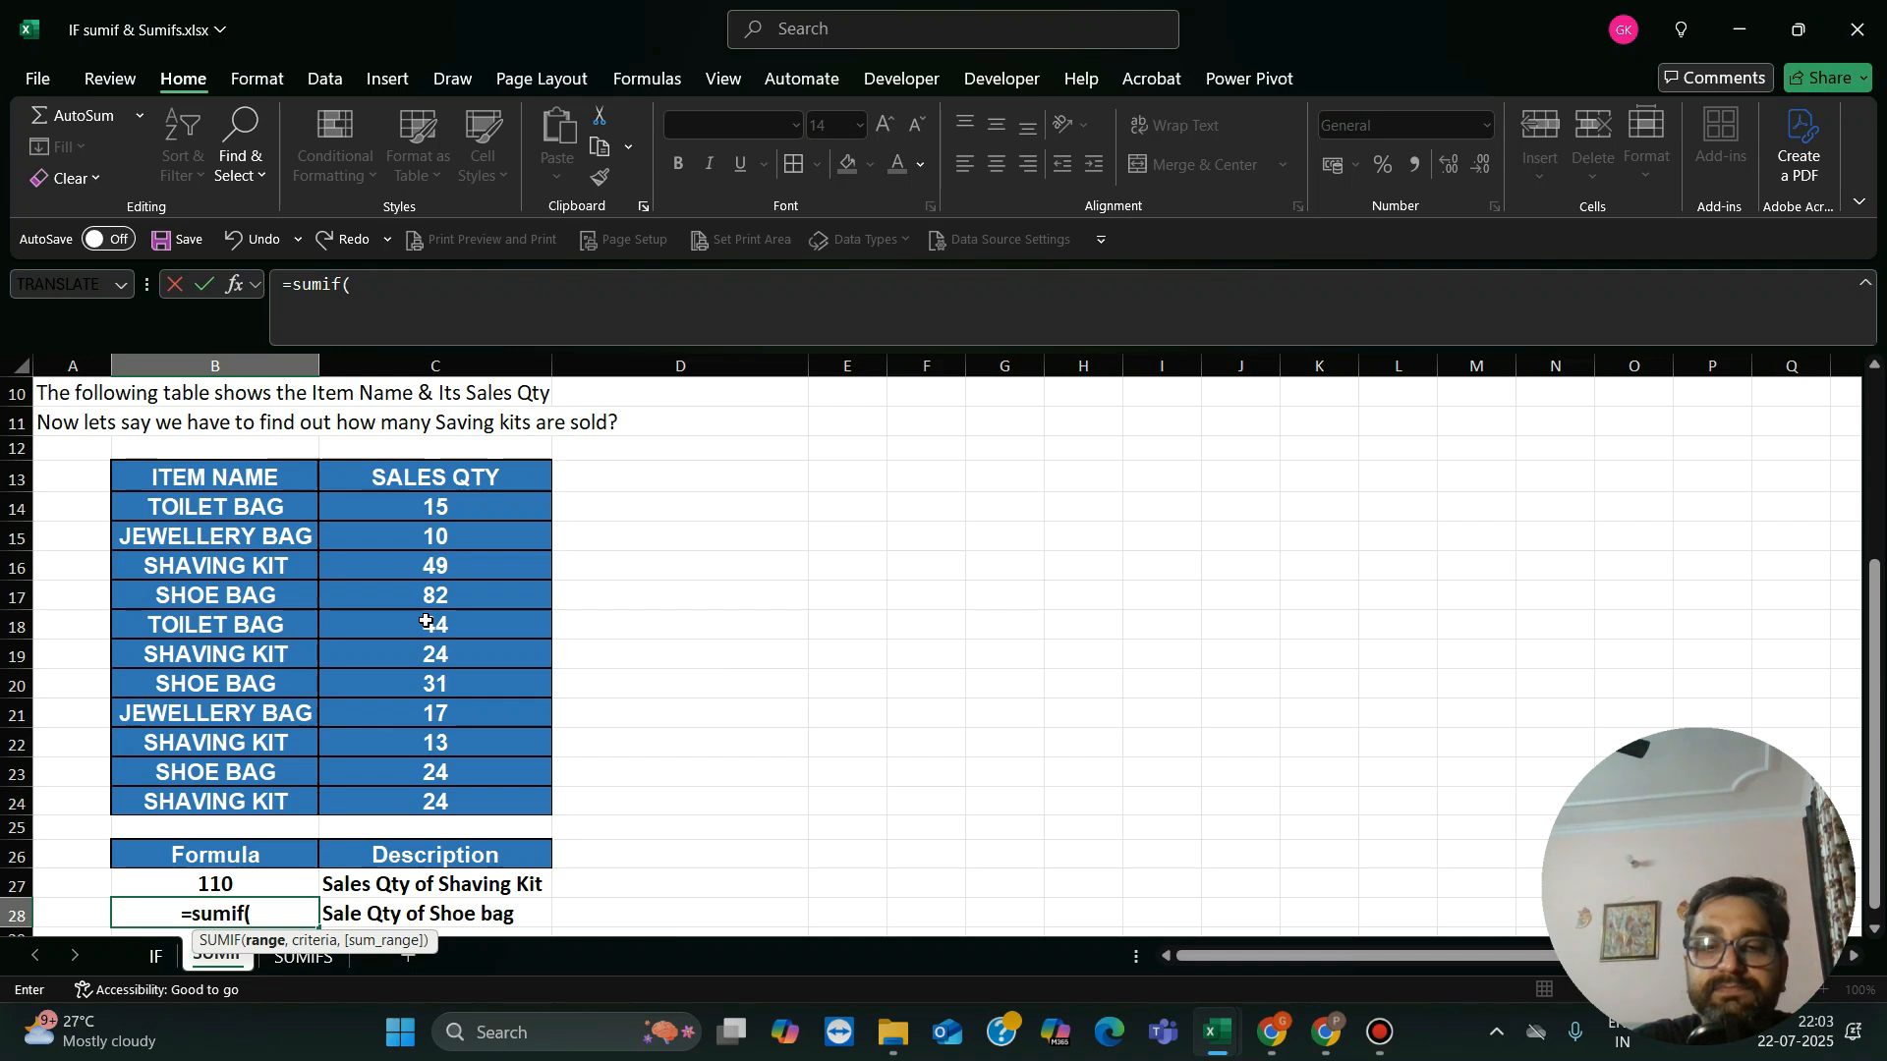
{"action": "left_click", "coordinate": [290, 509]}
{"action": "key", "text": "ctrl+shift+Right"}
{"action": "key", "text": "shift+Down"}
{"action": "key", "text": "shift+Down"}
{"action": "key", "text": "shift+Down"}
{"action": "key", "text": "shift+Down"}
{"action": "key", "text": "shift+Down"}
{"action": "key", "text": "shift+Down"}
{"action": "key", "text": "shift+Down"}
{"action": "key", "text": "shift+Down"}
{"action": "key", "text": "shift+Down"}
{"action": "key", "text": "shift+Down"}
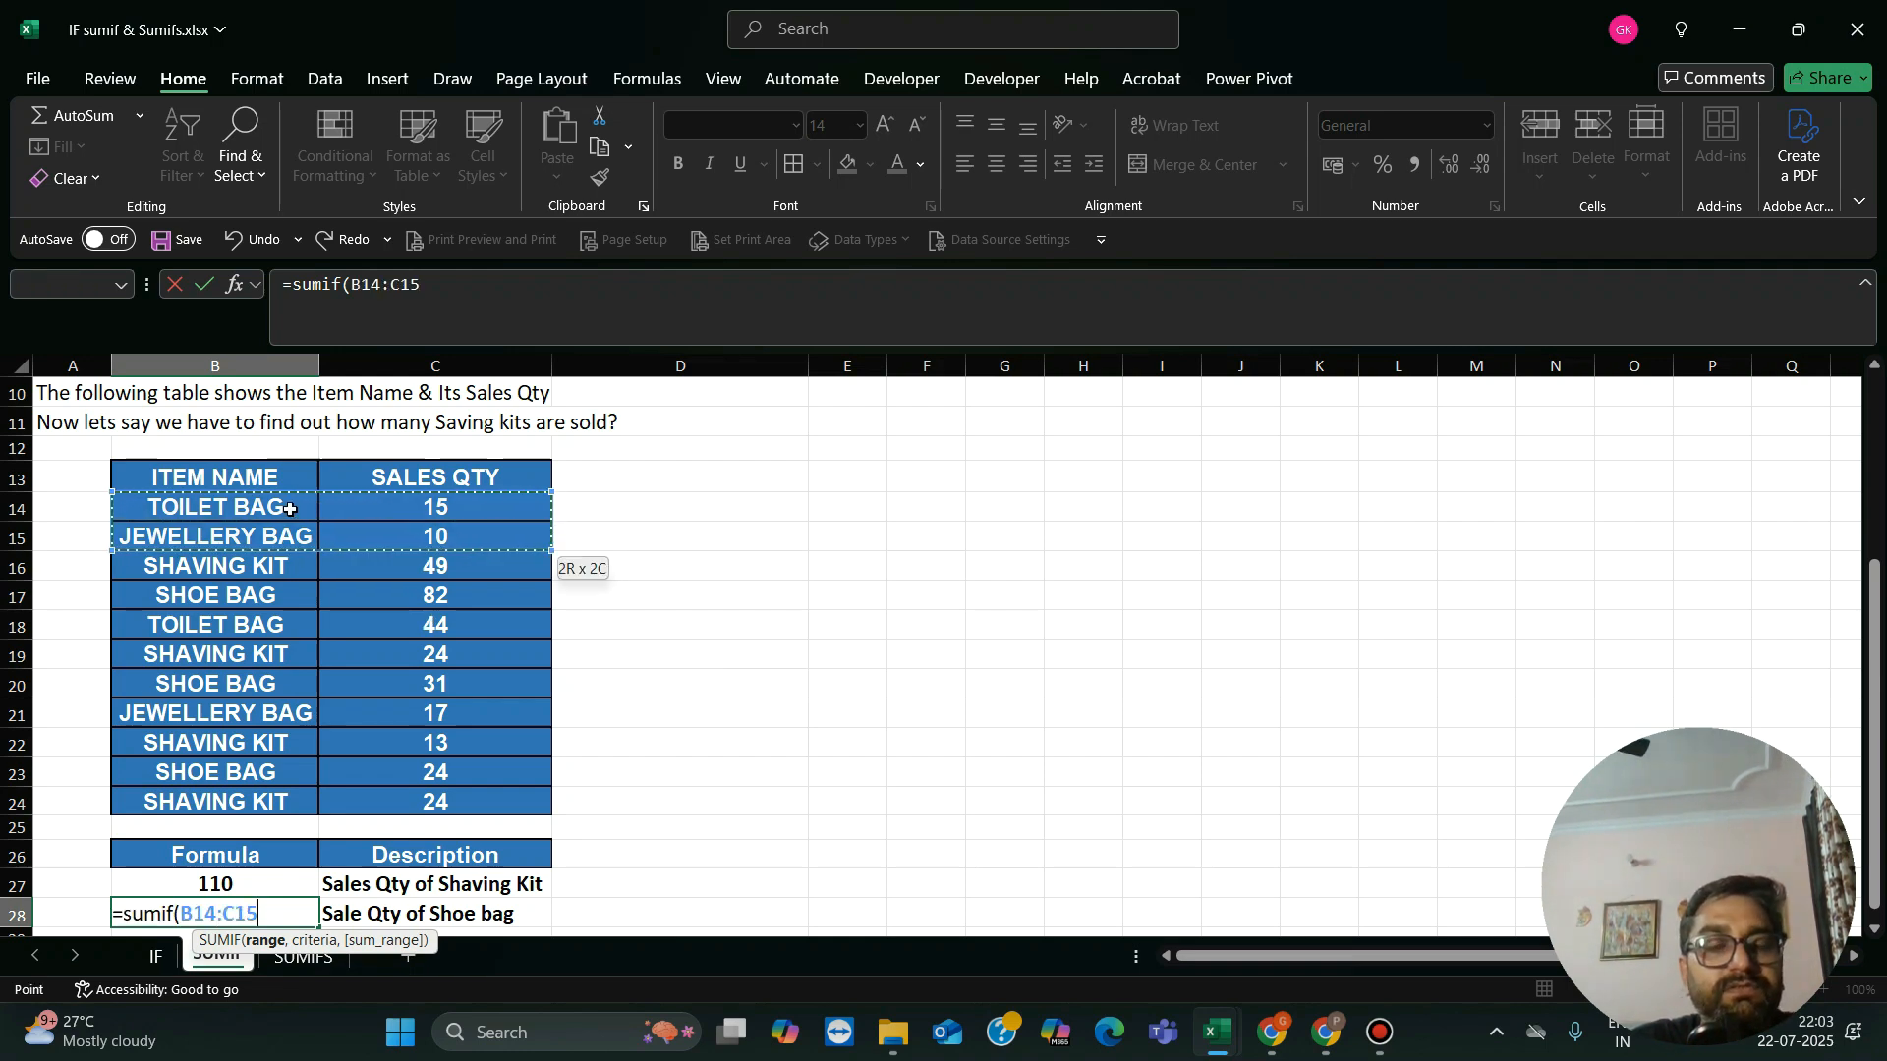
{"action": "type", "text": ","}
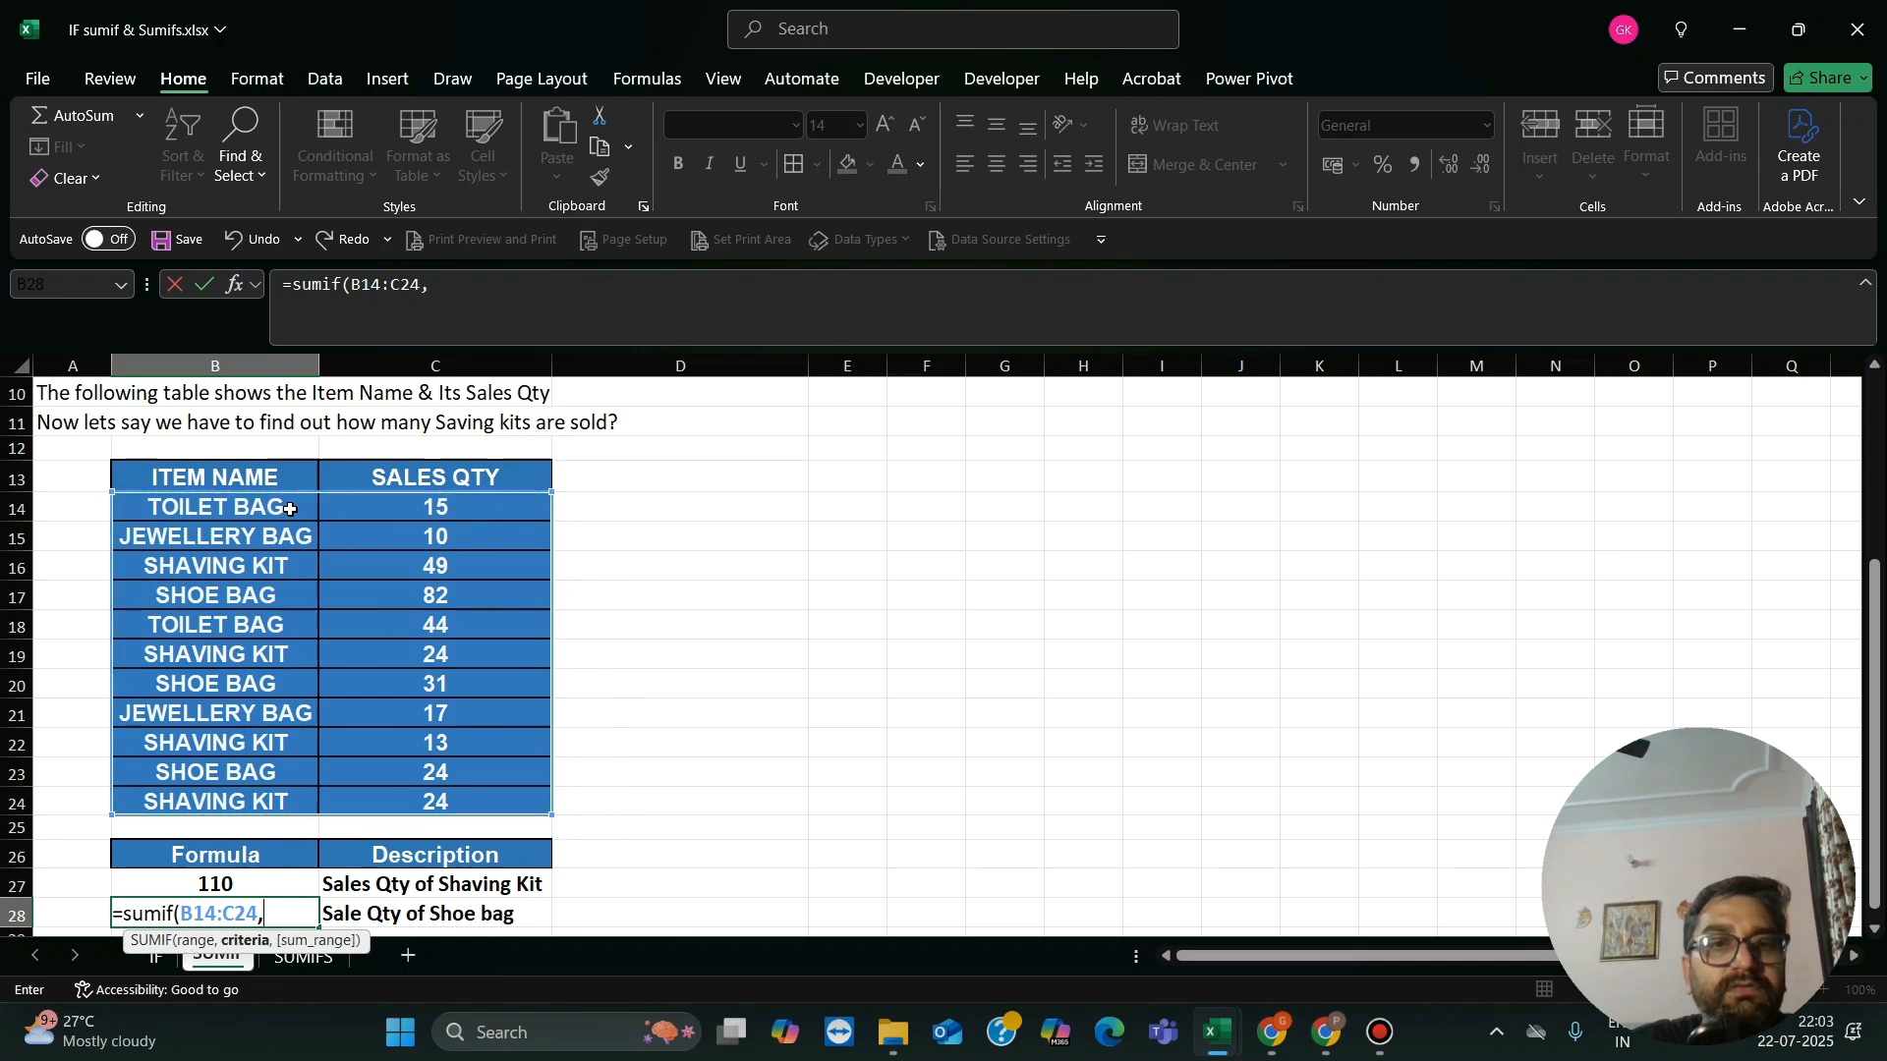
Step: Enter "Shoe Bag" as the criteria argument of the SUMIF formula in B28
{"action": "left_click", "coordinate": [444, 515]}
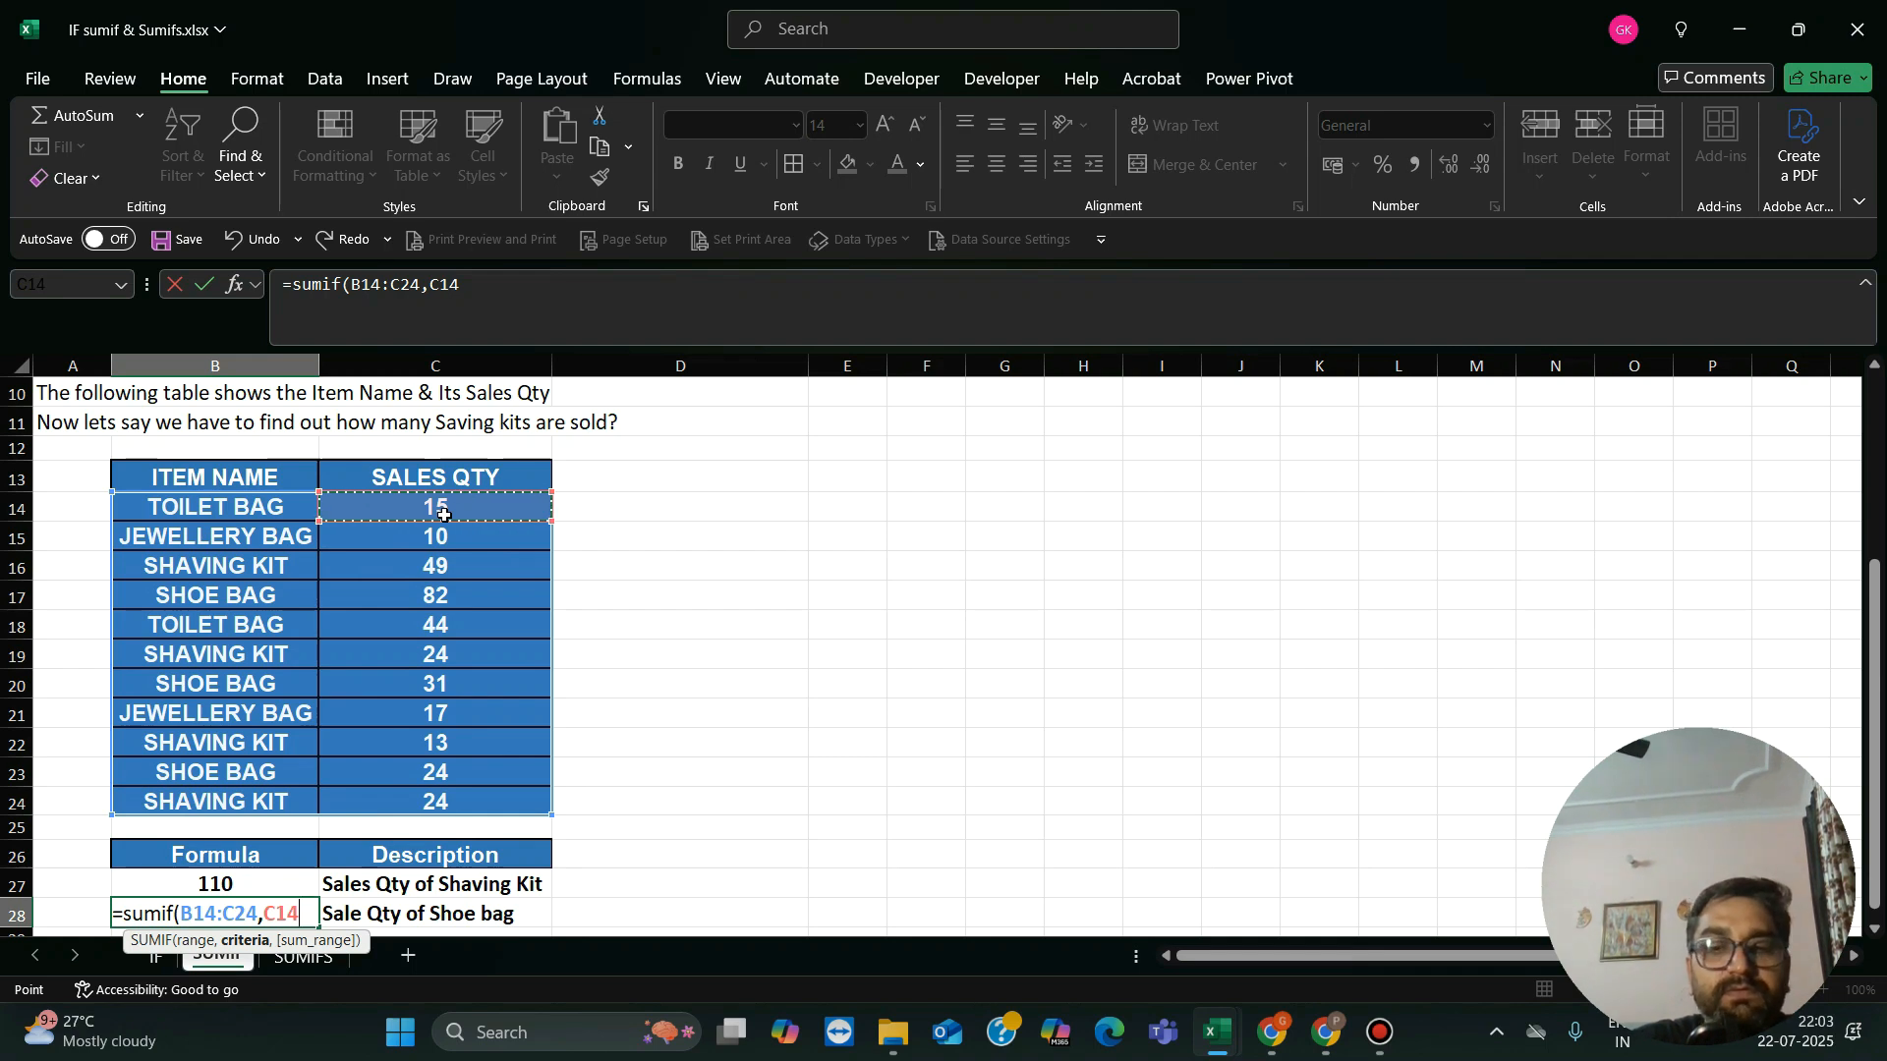
{"action": "key", "text": "BackSpace"}
{"action": "key", "text": "BackSpace"}
{"action": "key", "text": "BackSpace"}
{"action": "type", "text": "\""}
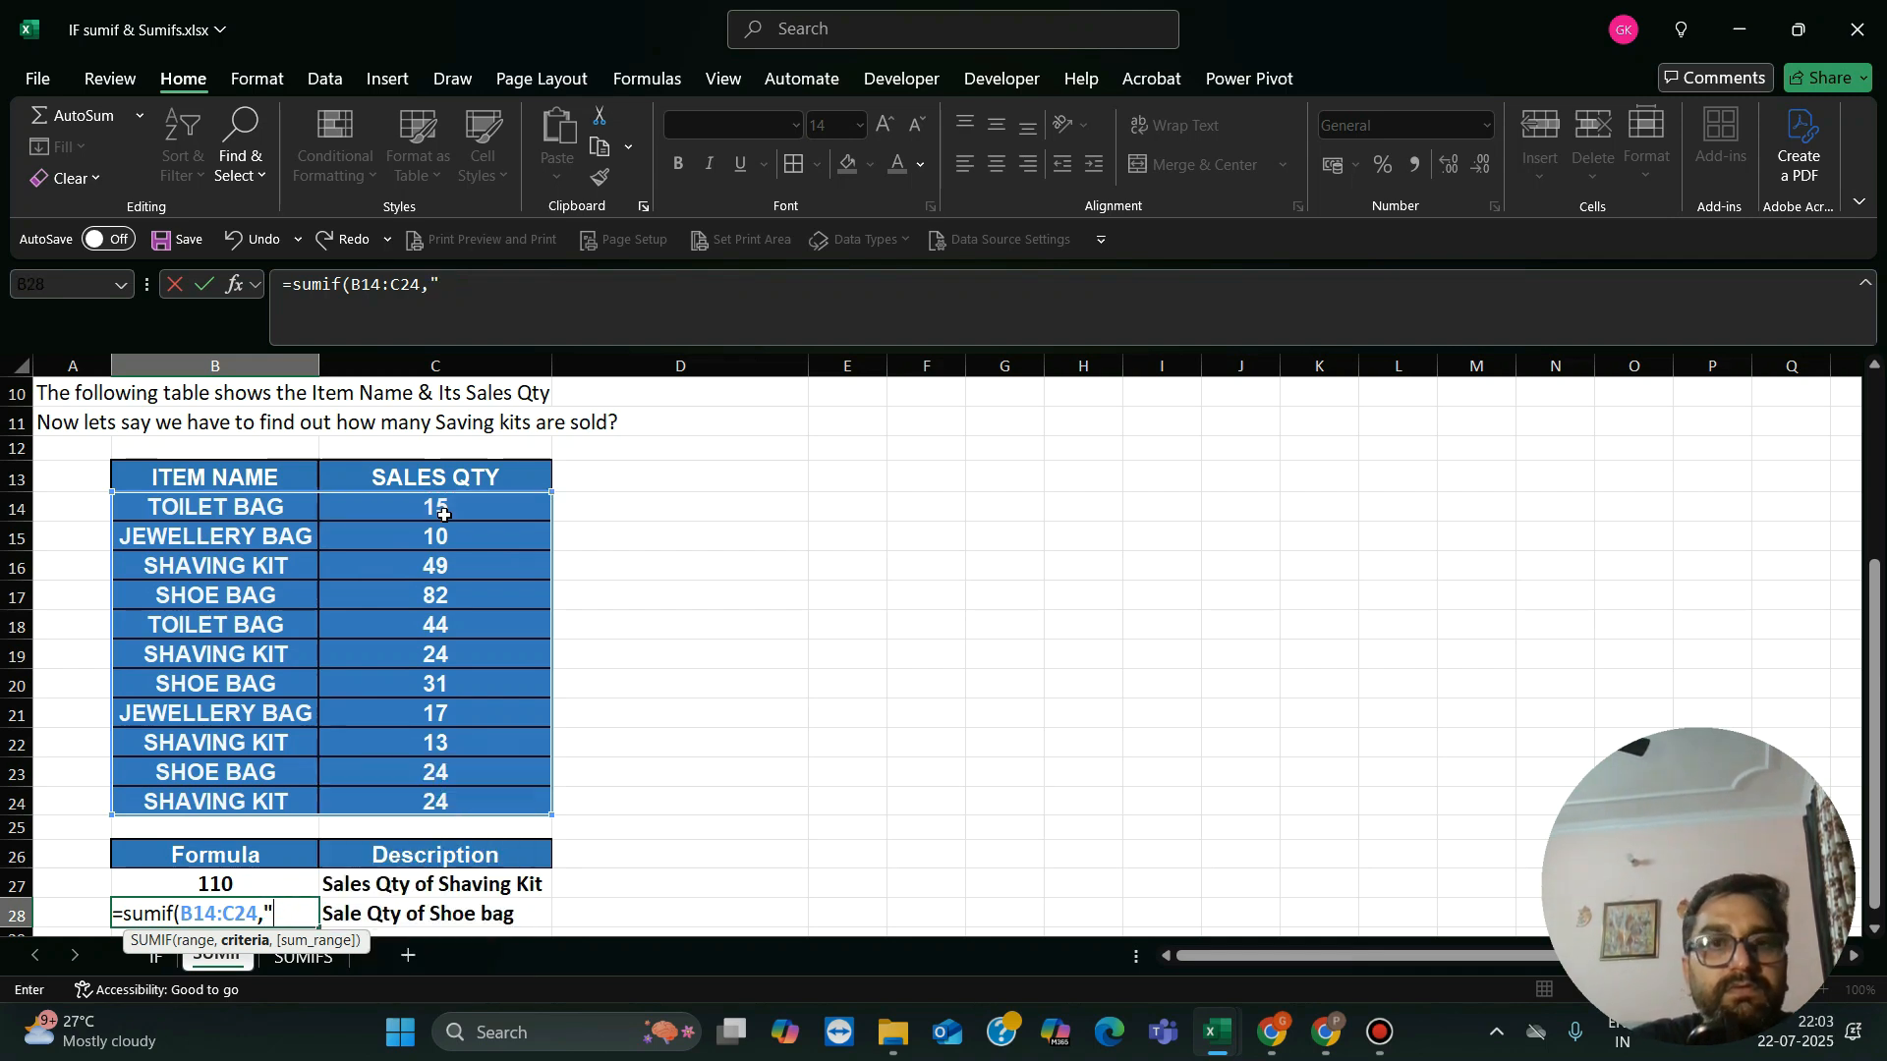
{"action": "type", "text": "Sh"}
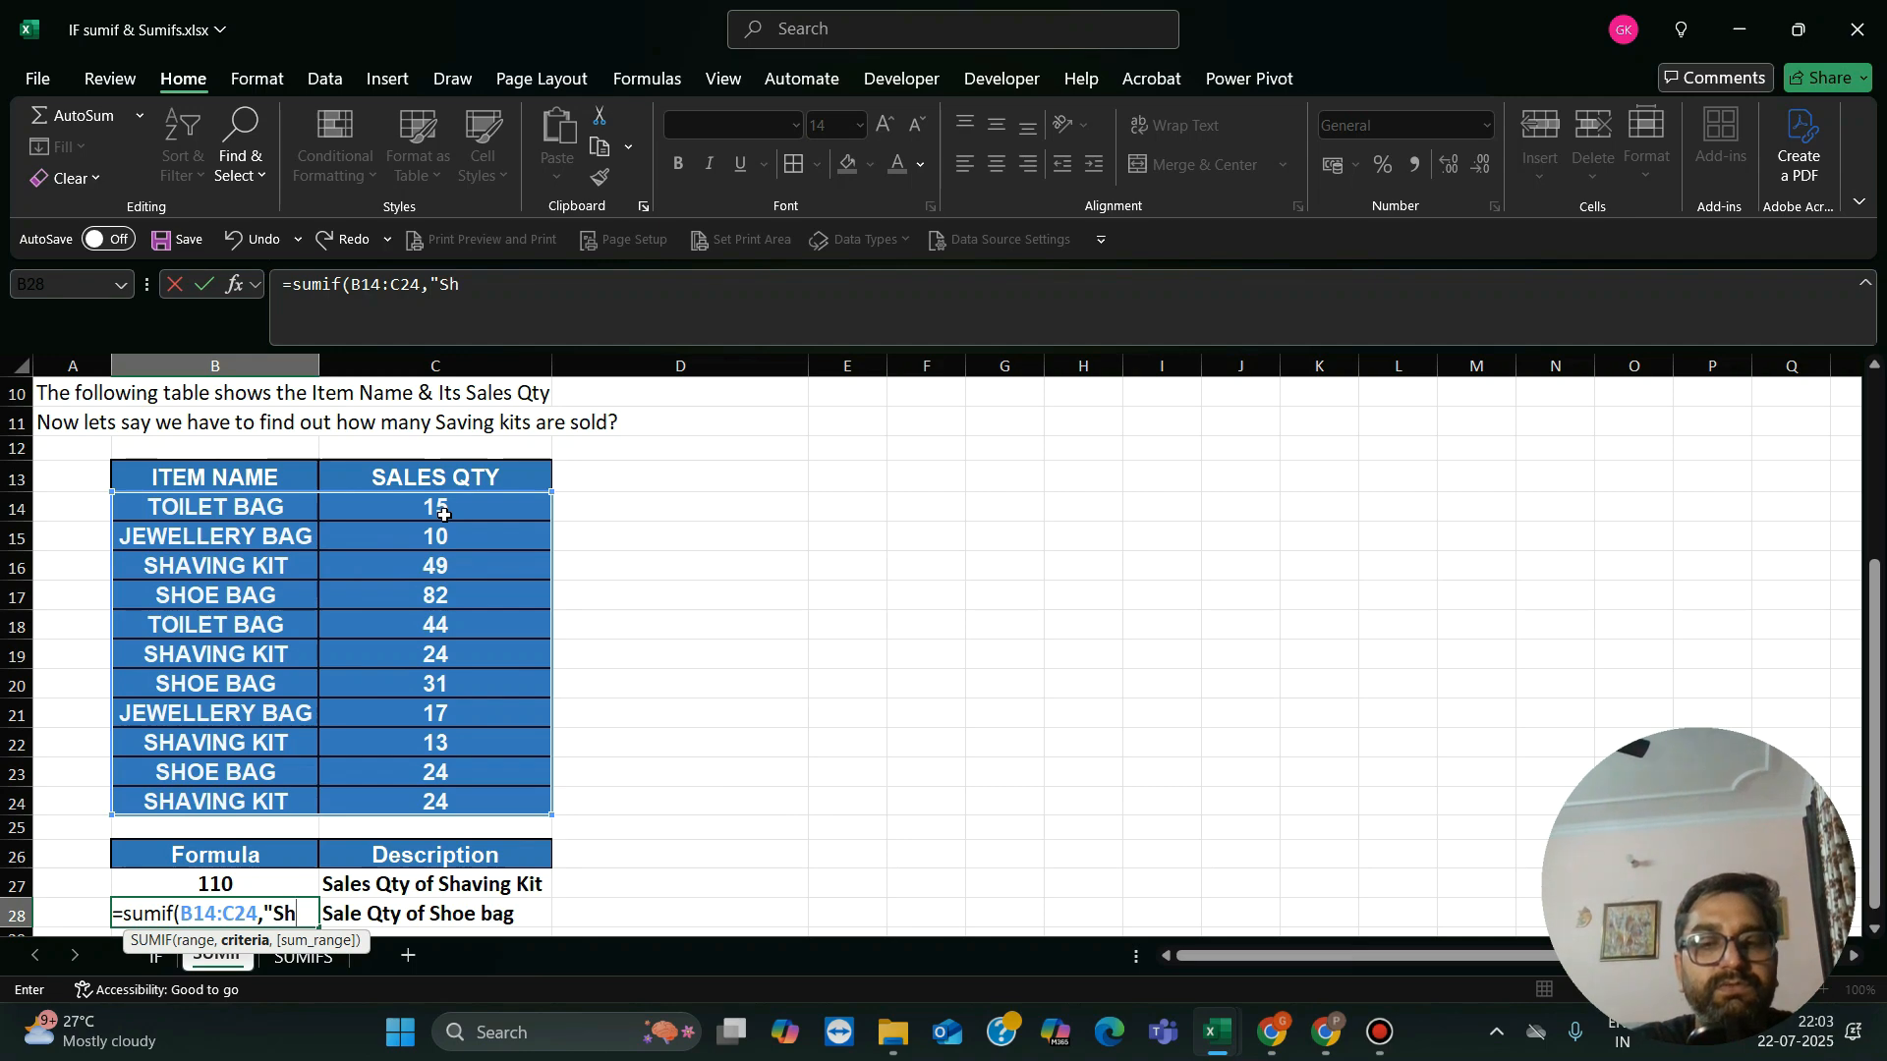
{"action": "type", "text": "oe Bah"}
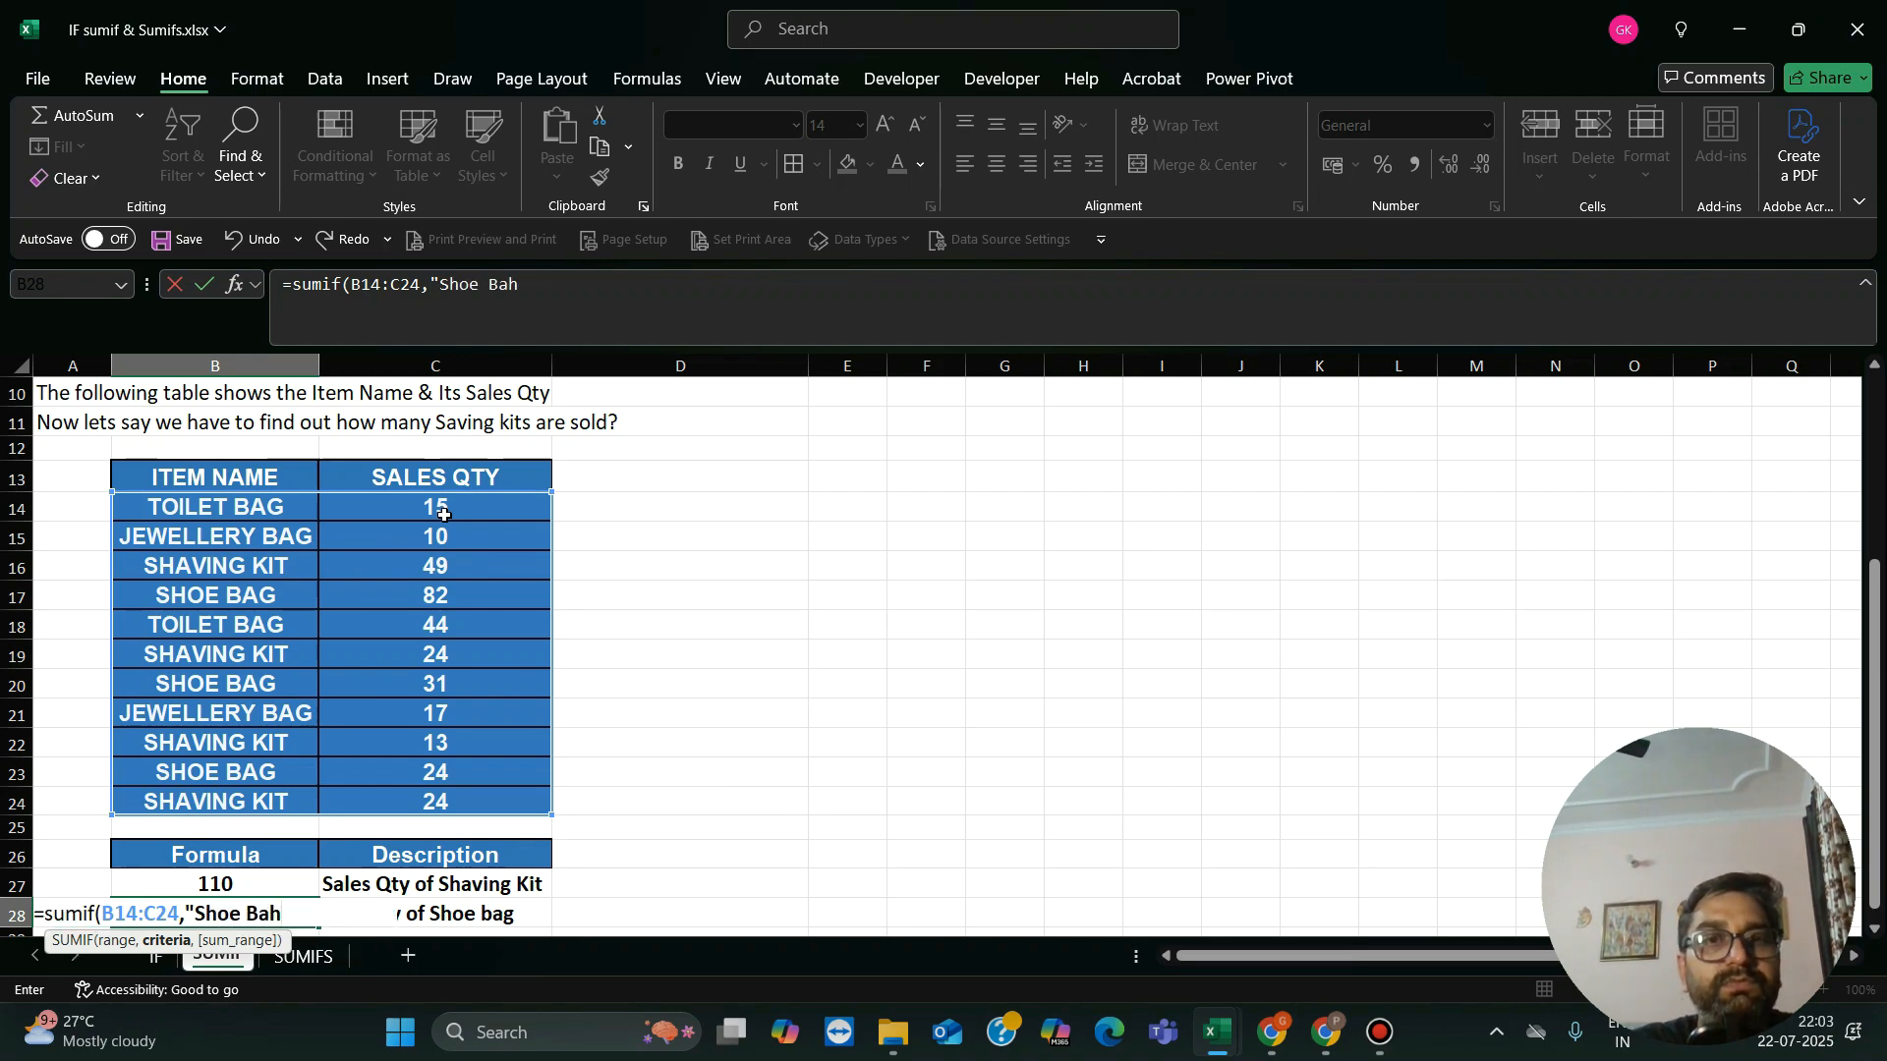
{"action": "key", "text": "BackSpace"}
{"action": "type", "text": "g\","}
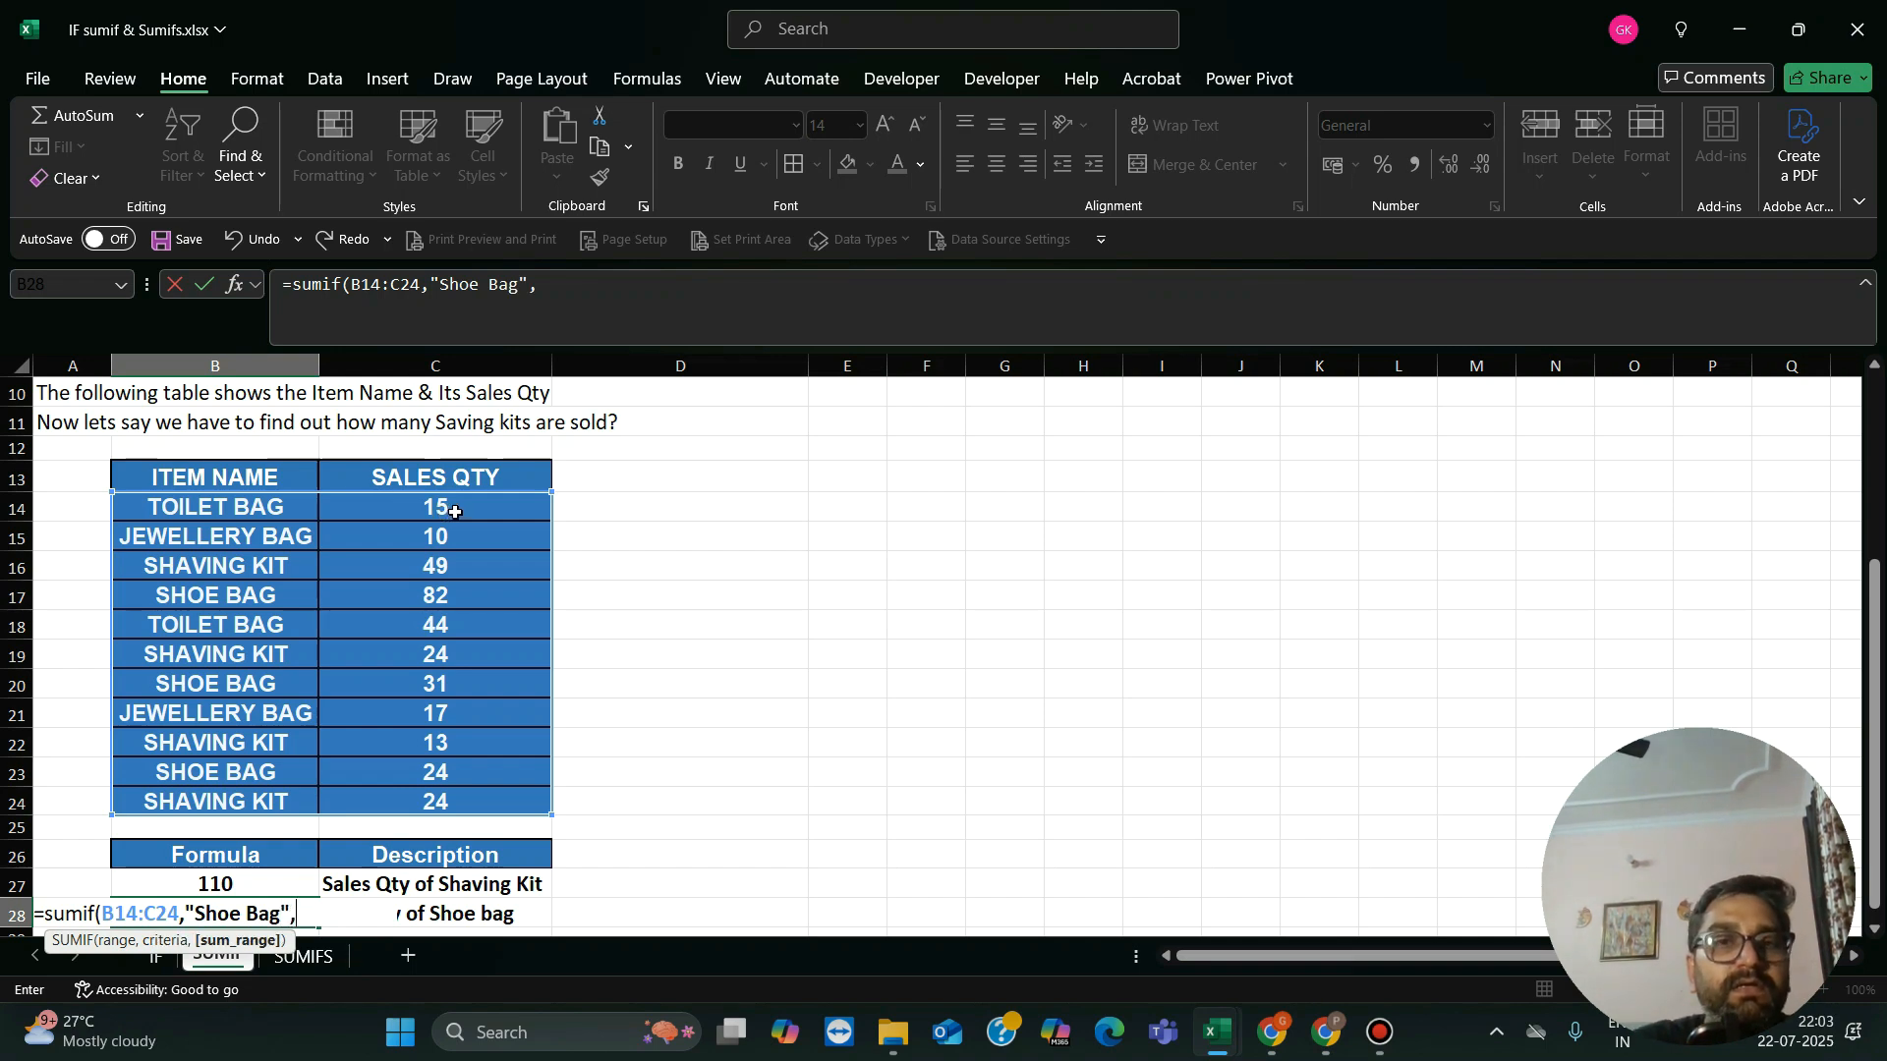
Step: Use C14:C24 as the sum range and complete the SUMIF formula in B28
{"action": "left_click_drag", "start_coordinate": [444, 514], "coordinate": [447, 803]}
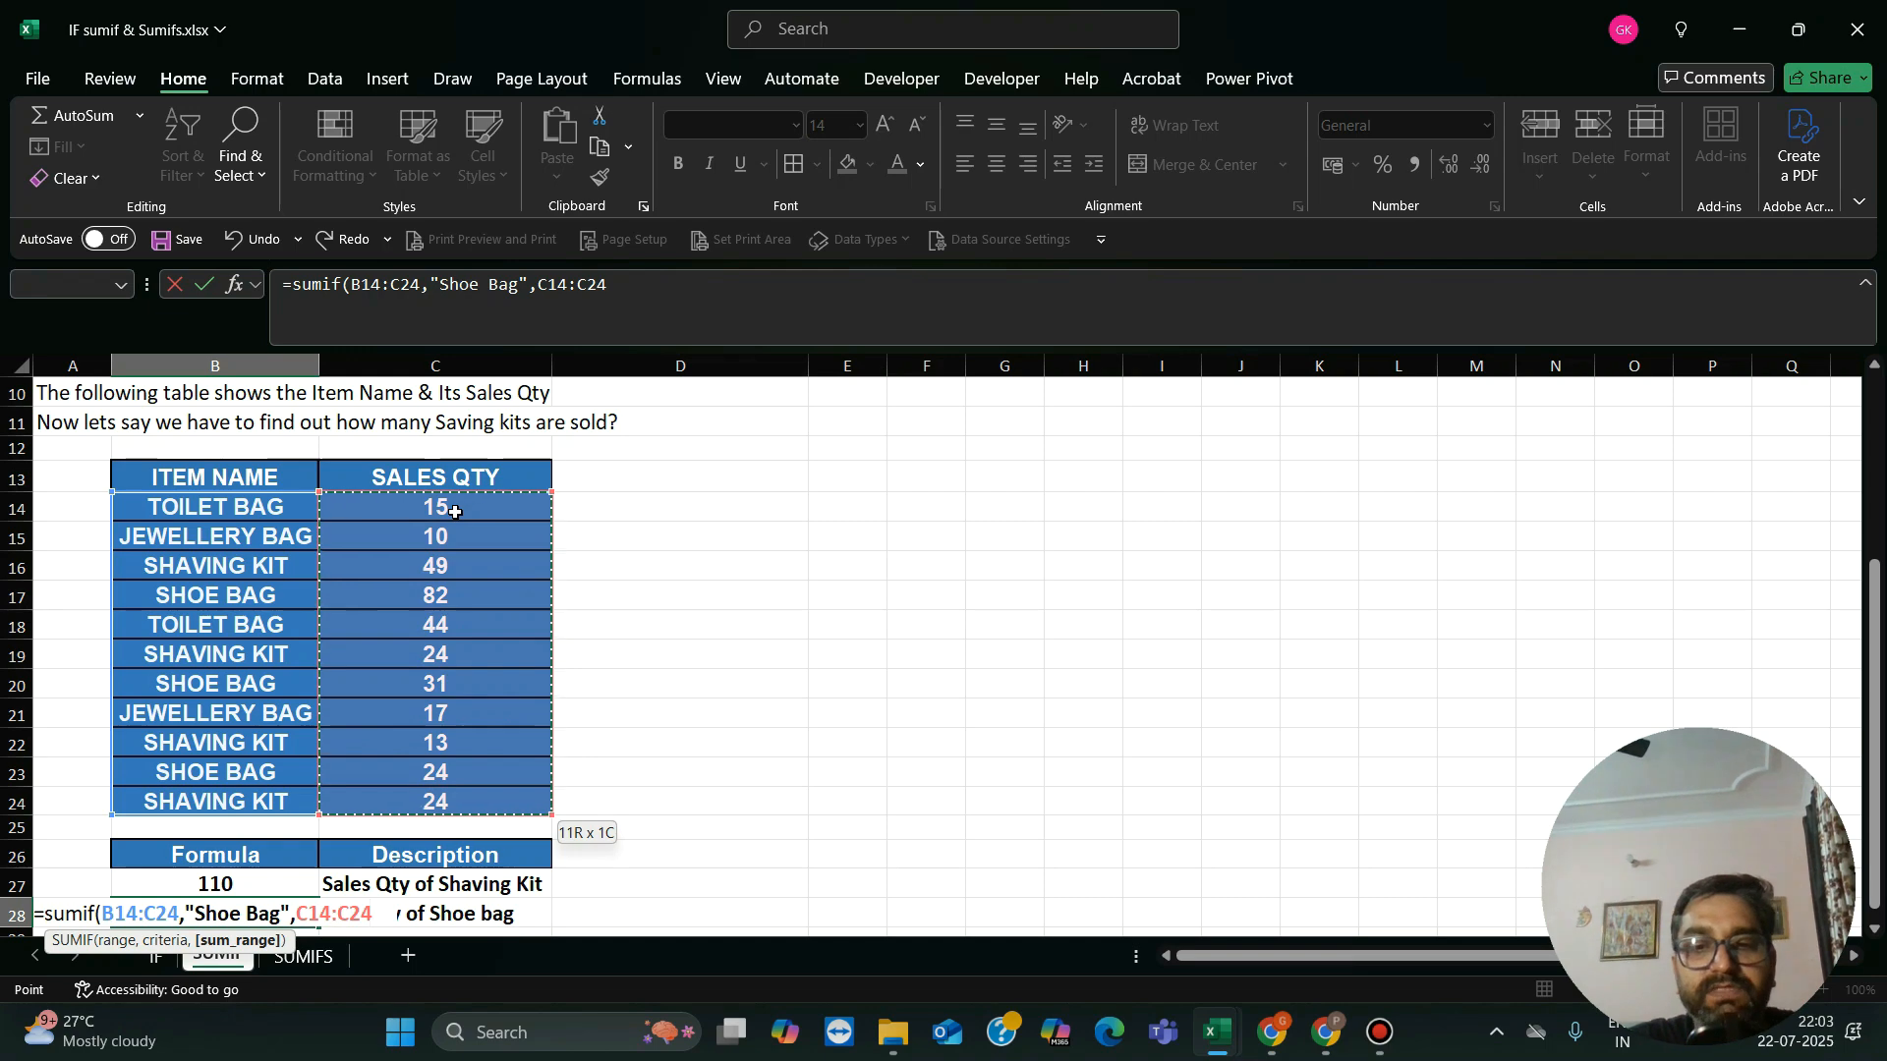
{"action": "type", "text": ")"}
{"action": "key", "text": "Return"}
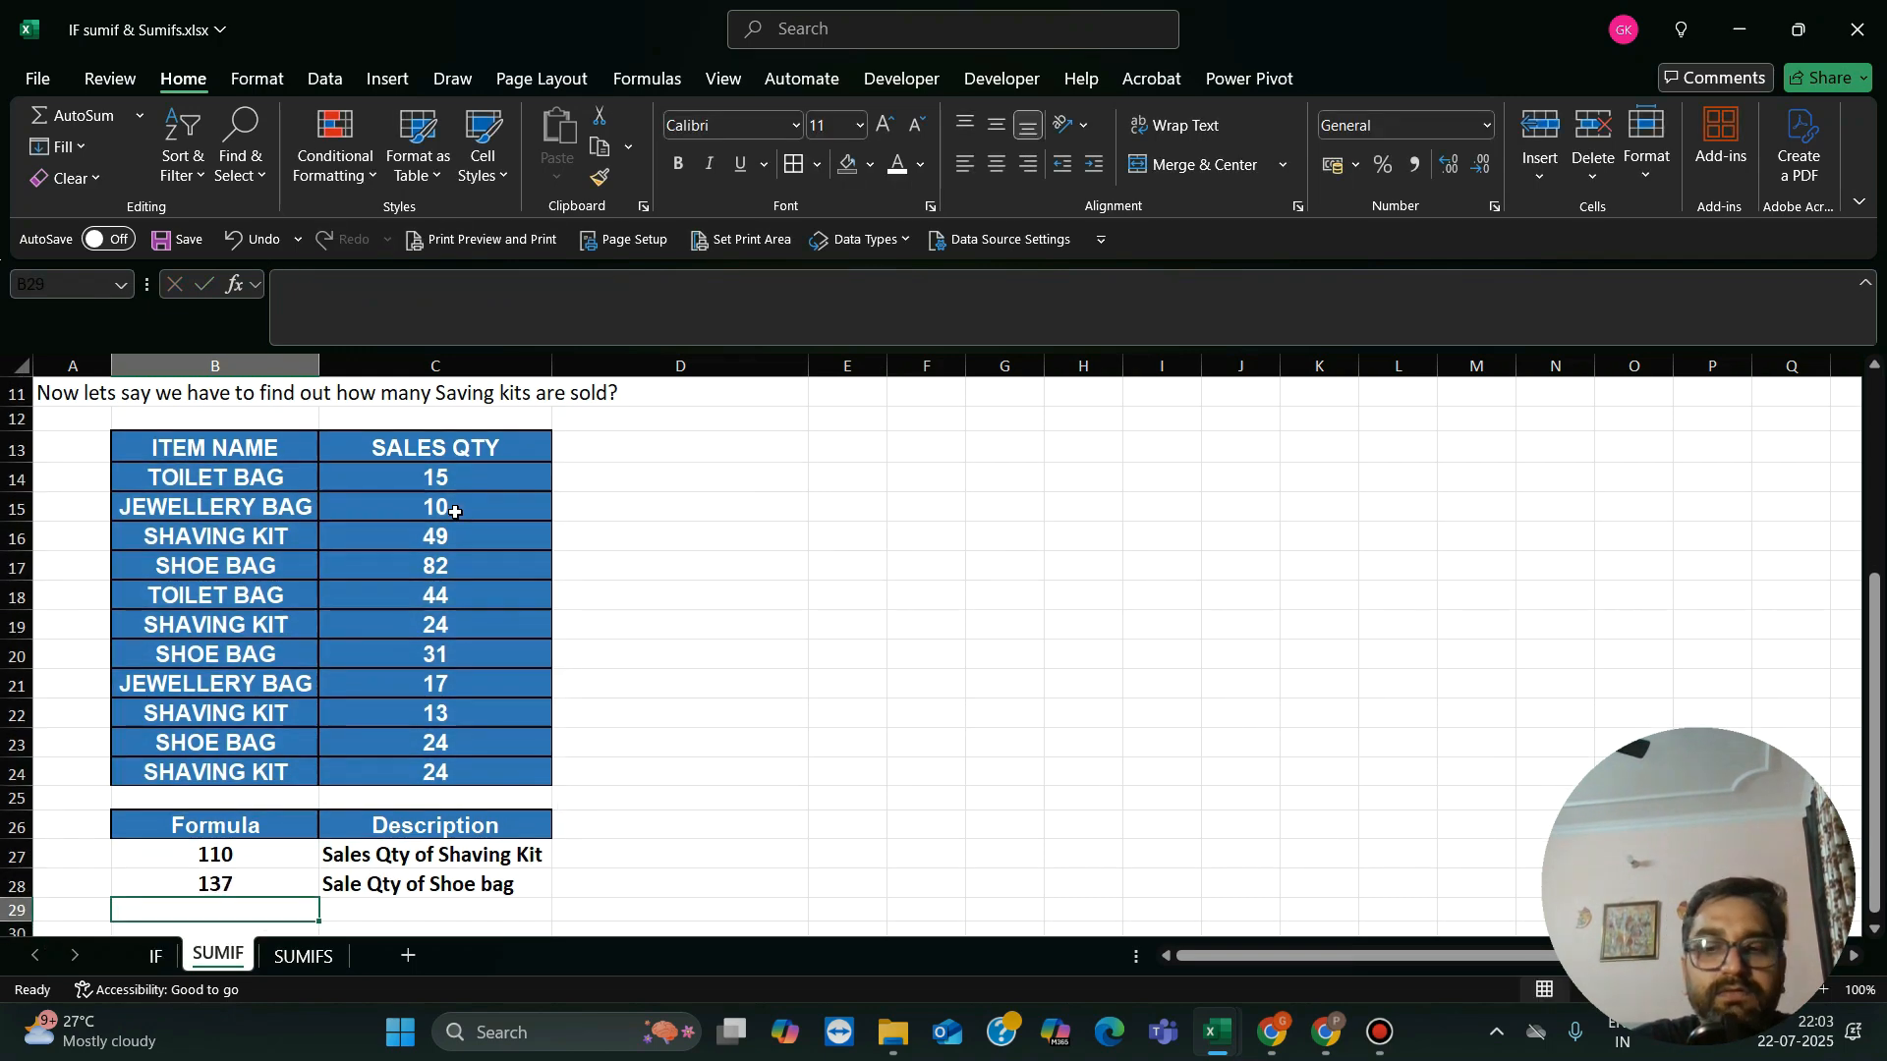
Step: Review the formula results beside the shaving kit and shoe bag descriptions
{"action": "key", "text": "Up"}
{"action": "key", "text": "Right"}
{"action": "key", "text": "Left"}
{"action": "key", "text": "Left"}
{"action": "key", "text": "Up"}
{"action": "key", "text": "Up"}
{"action": "key", "text": "Up"}
{"action": "key", "text": "Up"}
{"action": "key", "text": "Up"}
{"action": "key", "text": "Up"}
{"action": "key", "text": "Up"}
{"action": "key", "text": "Up"}
{"action": "key", "text": "Up"}
{"action": "key", "text": "Up"}
{"action": "key", "text": "Up"}
{"action": "key", "text": "Up"}
{"action": "key", "text": "Up"}
{"action": "key", "text": "Up"}
{"action": "key", "text": "Up"}
{"action": "key", "text": "Up"}
{"action": "key", "text": "Up"}
{"action": "key", "text": "Up"}
{"action": "key", "text": "Up"}
{"action": "key", "text": "Up"}
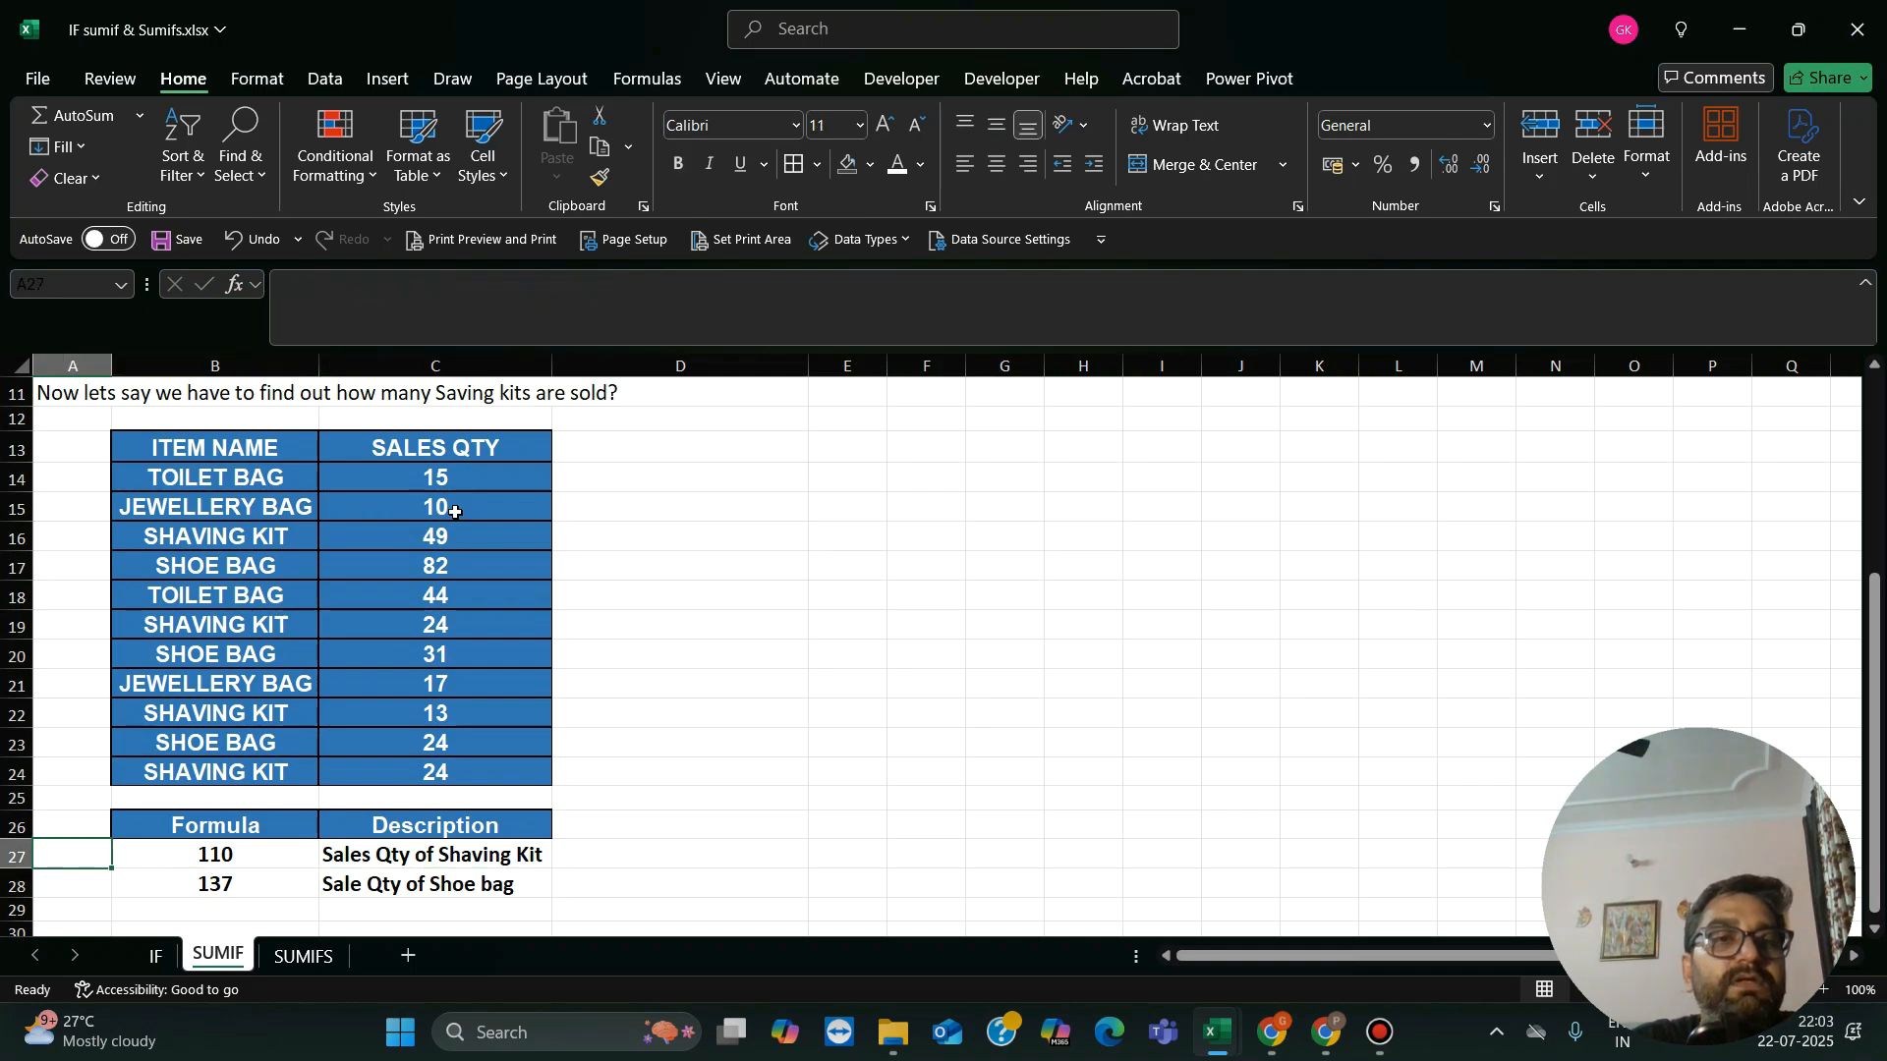
Step: Reread the explanation and syntax of the SUMIF function at the start of the sheet
{"action": "key", "text": "Up"}
{"action": "key", "text": "Up"}
{"action": "key", "text": "Up"}
{"action": "key", "text": "Up"}
{"action": "key", "text": "Up"}
{"action": "key", "text": "Up"}
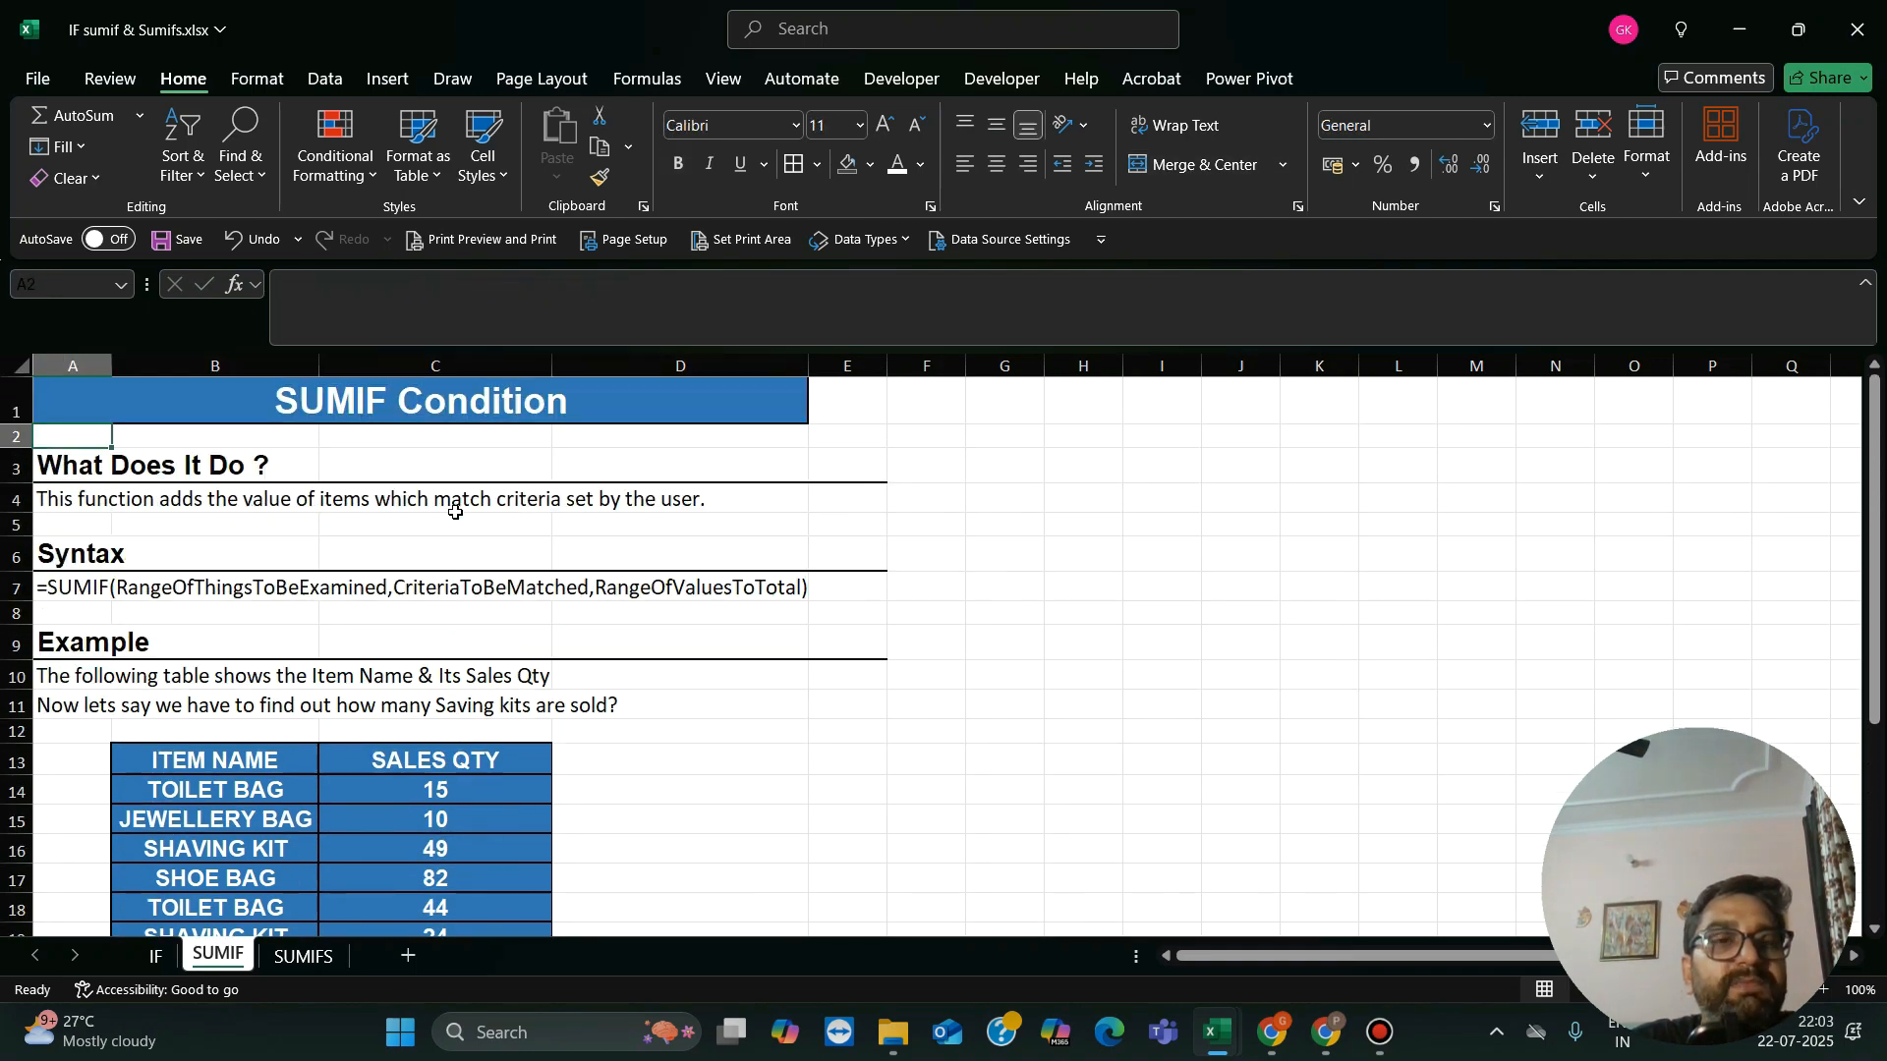
{"action": "key", "text": "Down"}
{"action": "key", "text": "Down"}
{"action": "key", "text": "Down"}
{"action": "key", "text": "Down"}
{"action": "key", "text": "Down"}
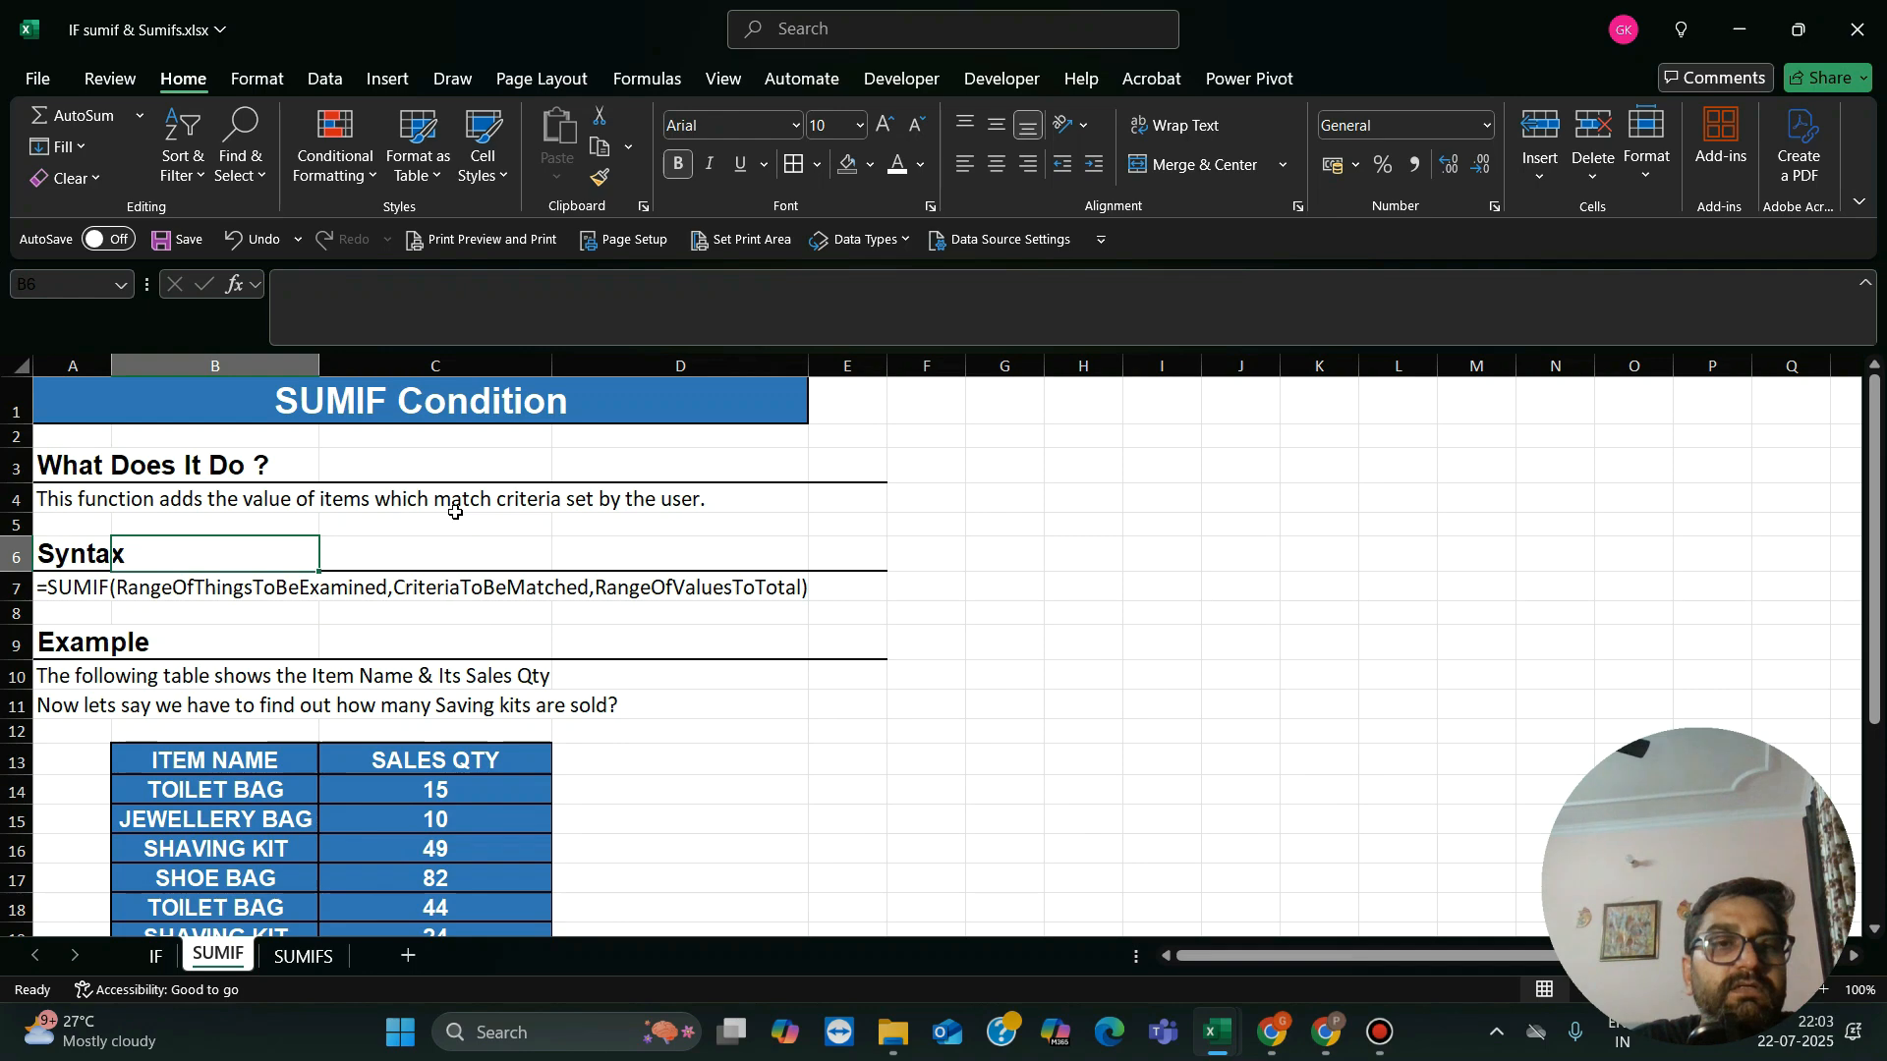
{"action": "key", "text": "Down"}
{"action": "key", "text": "Right"}
{"action": "key", "text": "Left"}
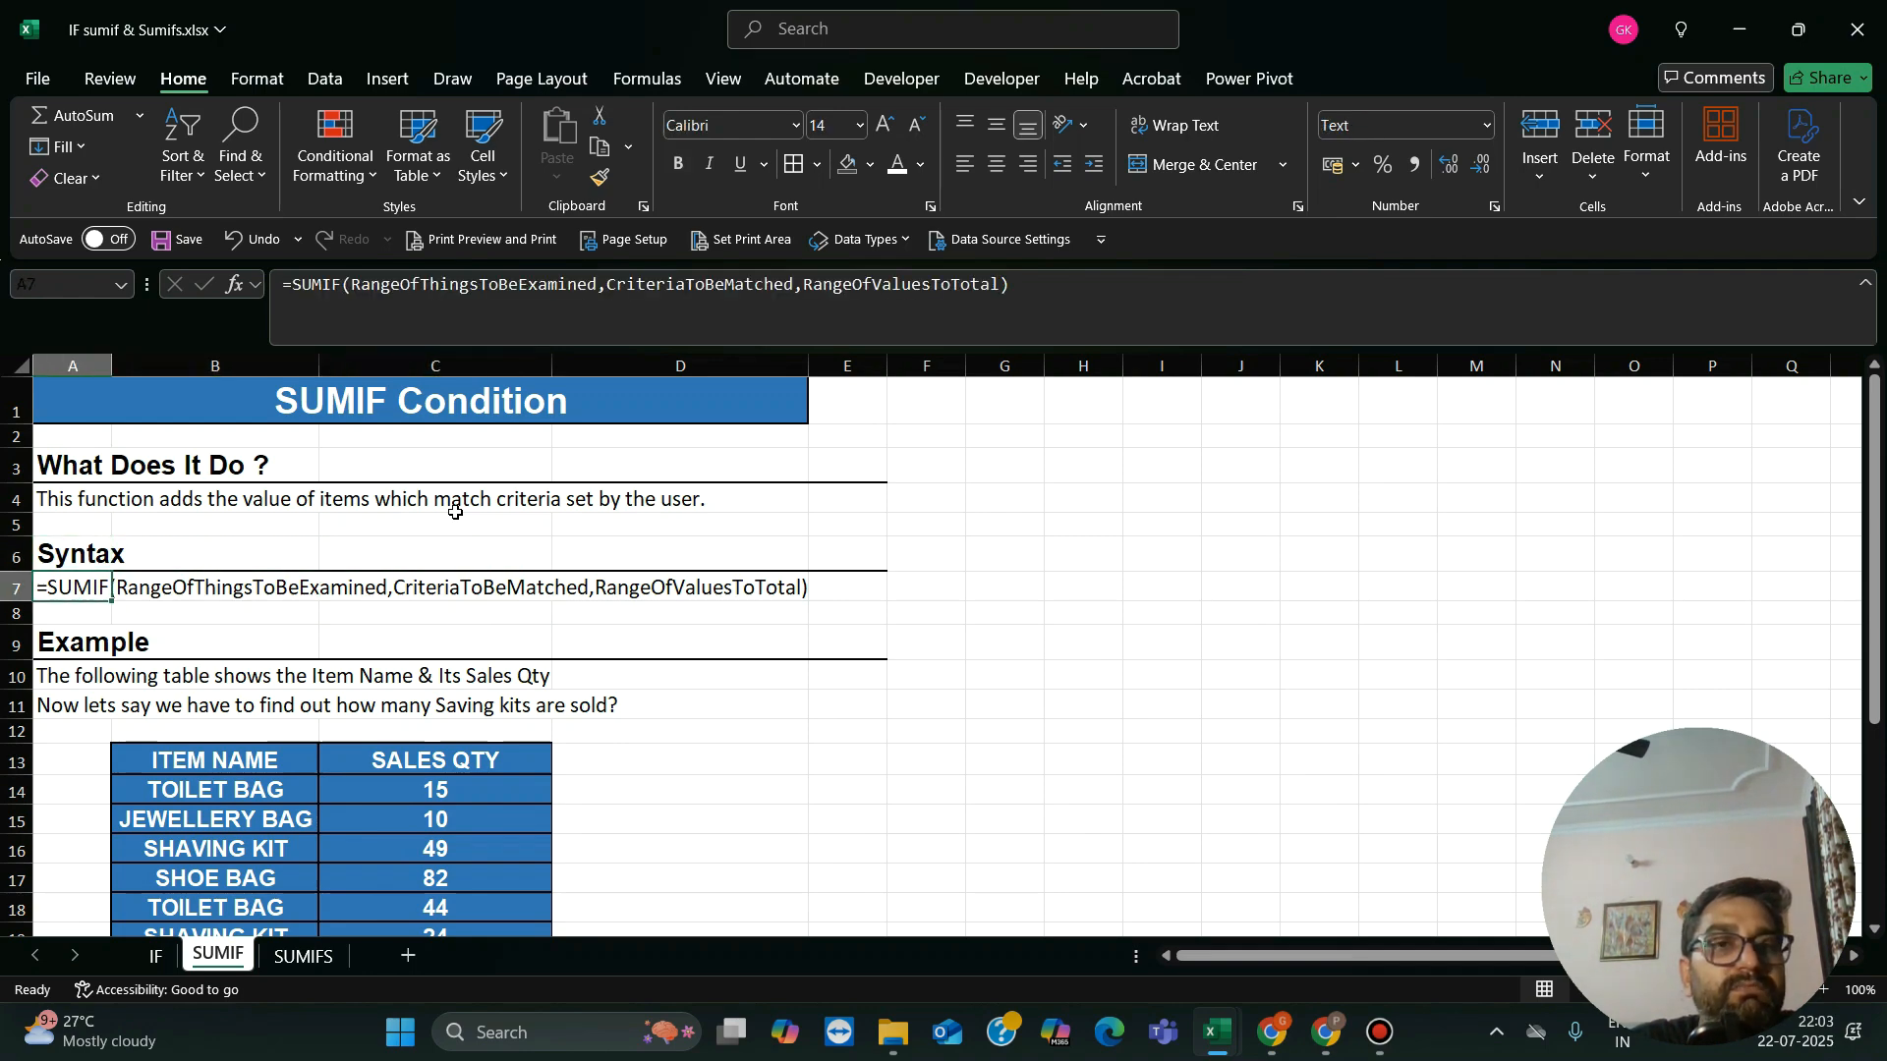
{"action": "key", "text": "Up"}
{"action": "key", "text": "Up"}
{"action": "key", "text": "Up"}
{"action": "key", "text": "Down"}
{"action": "key", "text": "Down"}
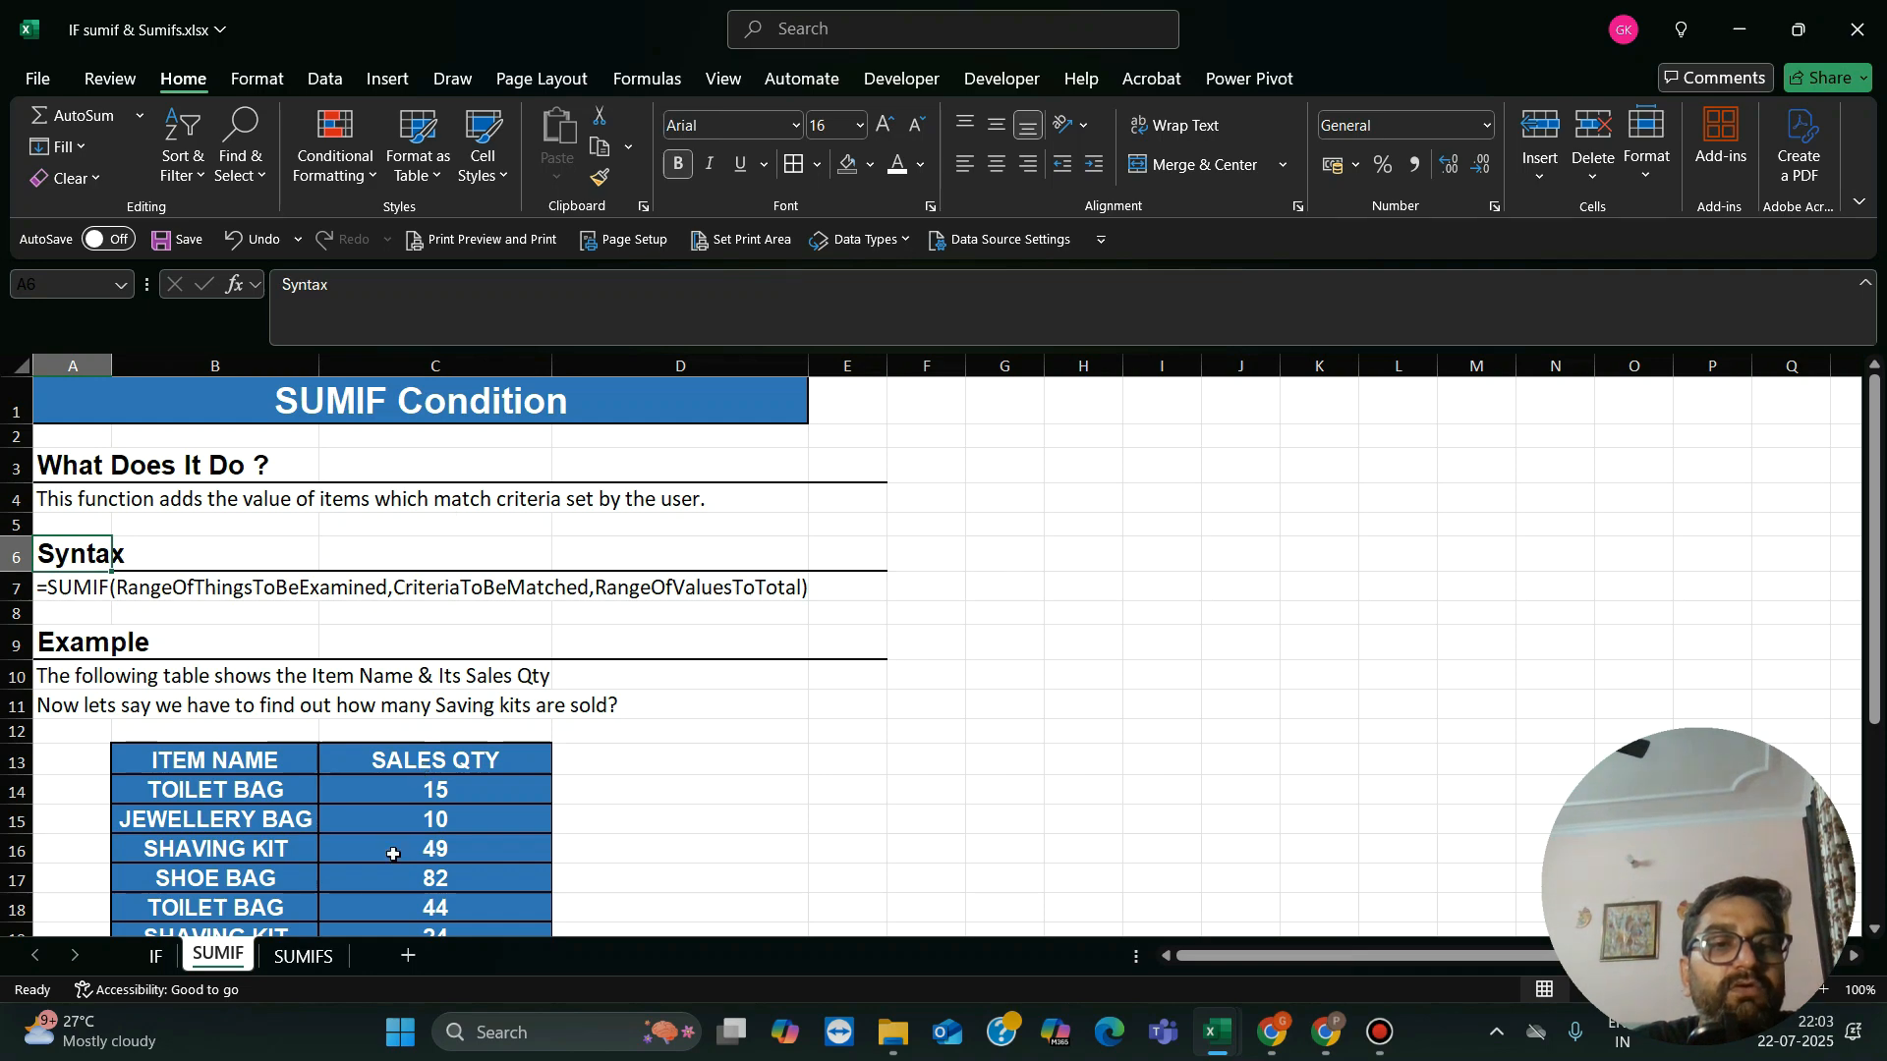
Step: Open the SUMIFS worksheet and select its title cell
{"action": "left_click", "coordinate": [318, 957]}
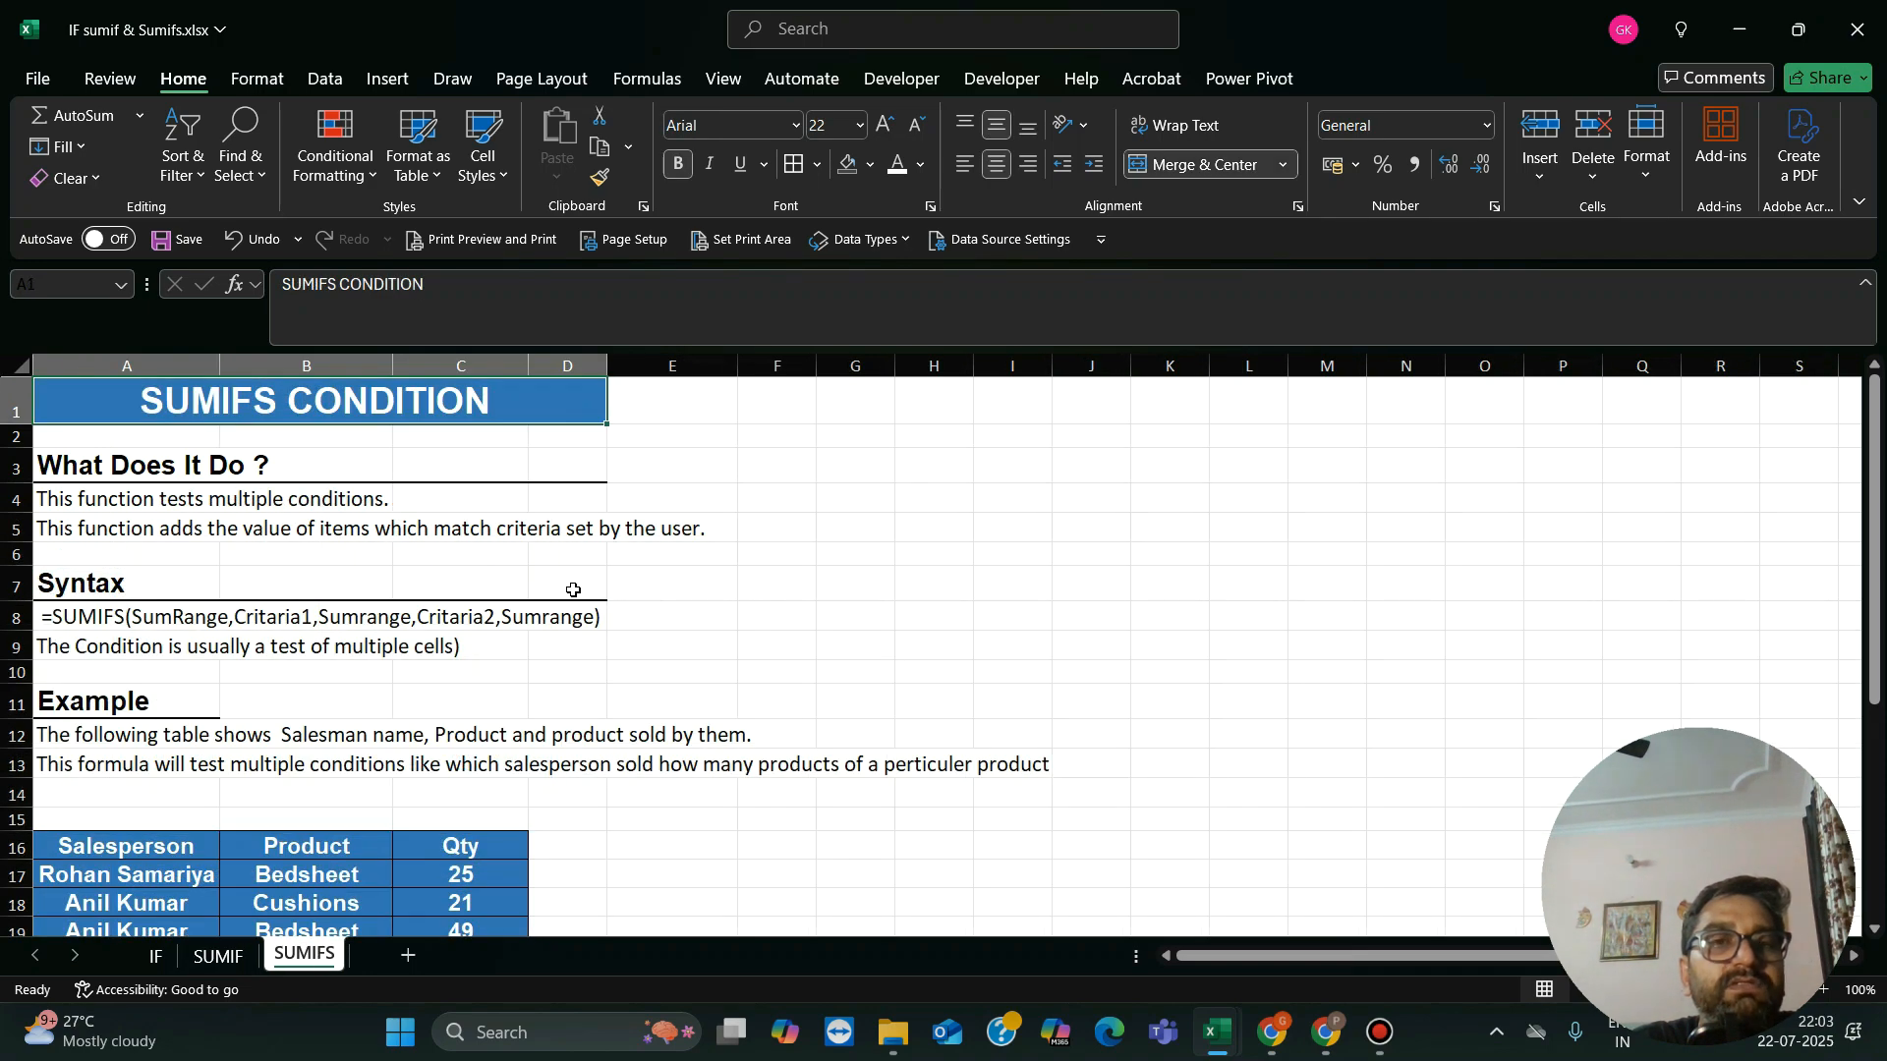
{"action": "left_click", "coordinate": [433, 548]}
{"action": "key", "text": "Up"}
{"action": "key", "text": "Up"}
{"action": "key", "text": "Up"}
{"action": "key", "text": "Up"}
{"action": "key", "text": "Up"}
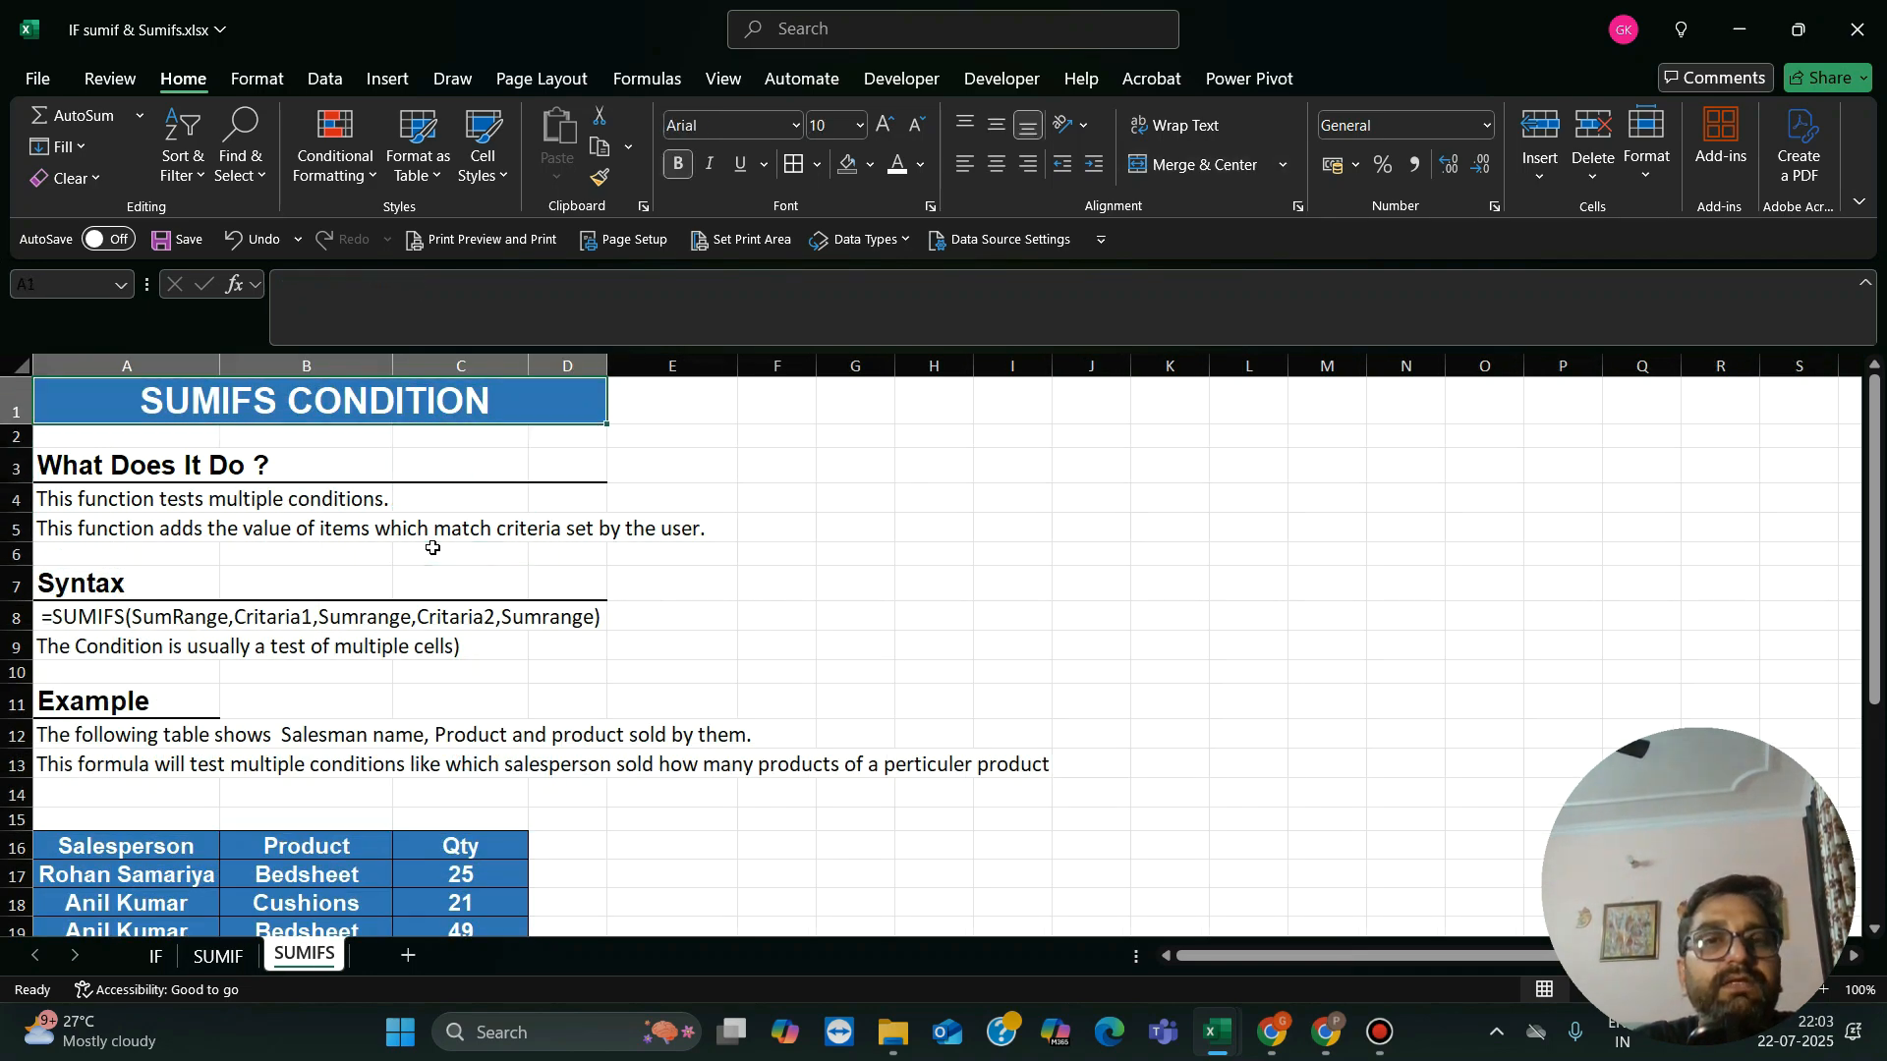
{"action": "key", "text": "Right"}
{"action": "key", "text": "Left"}
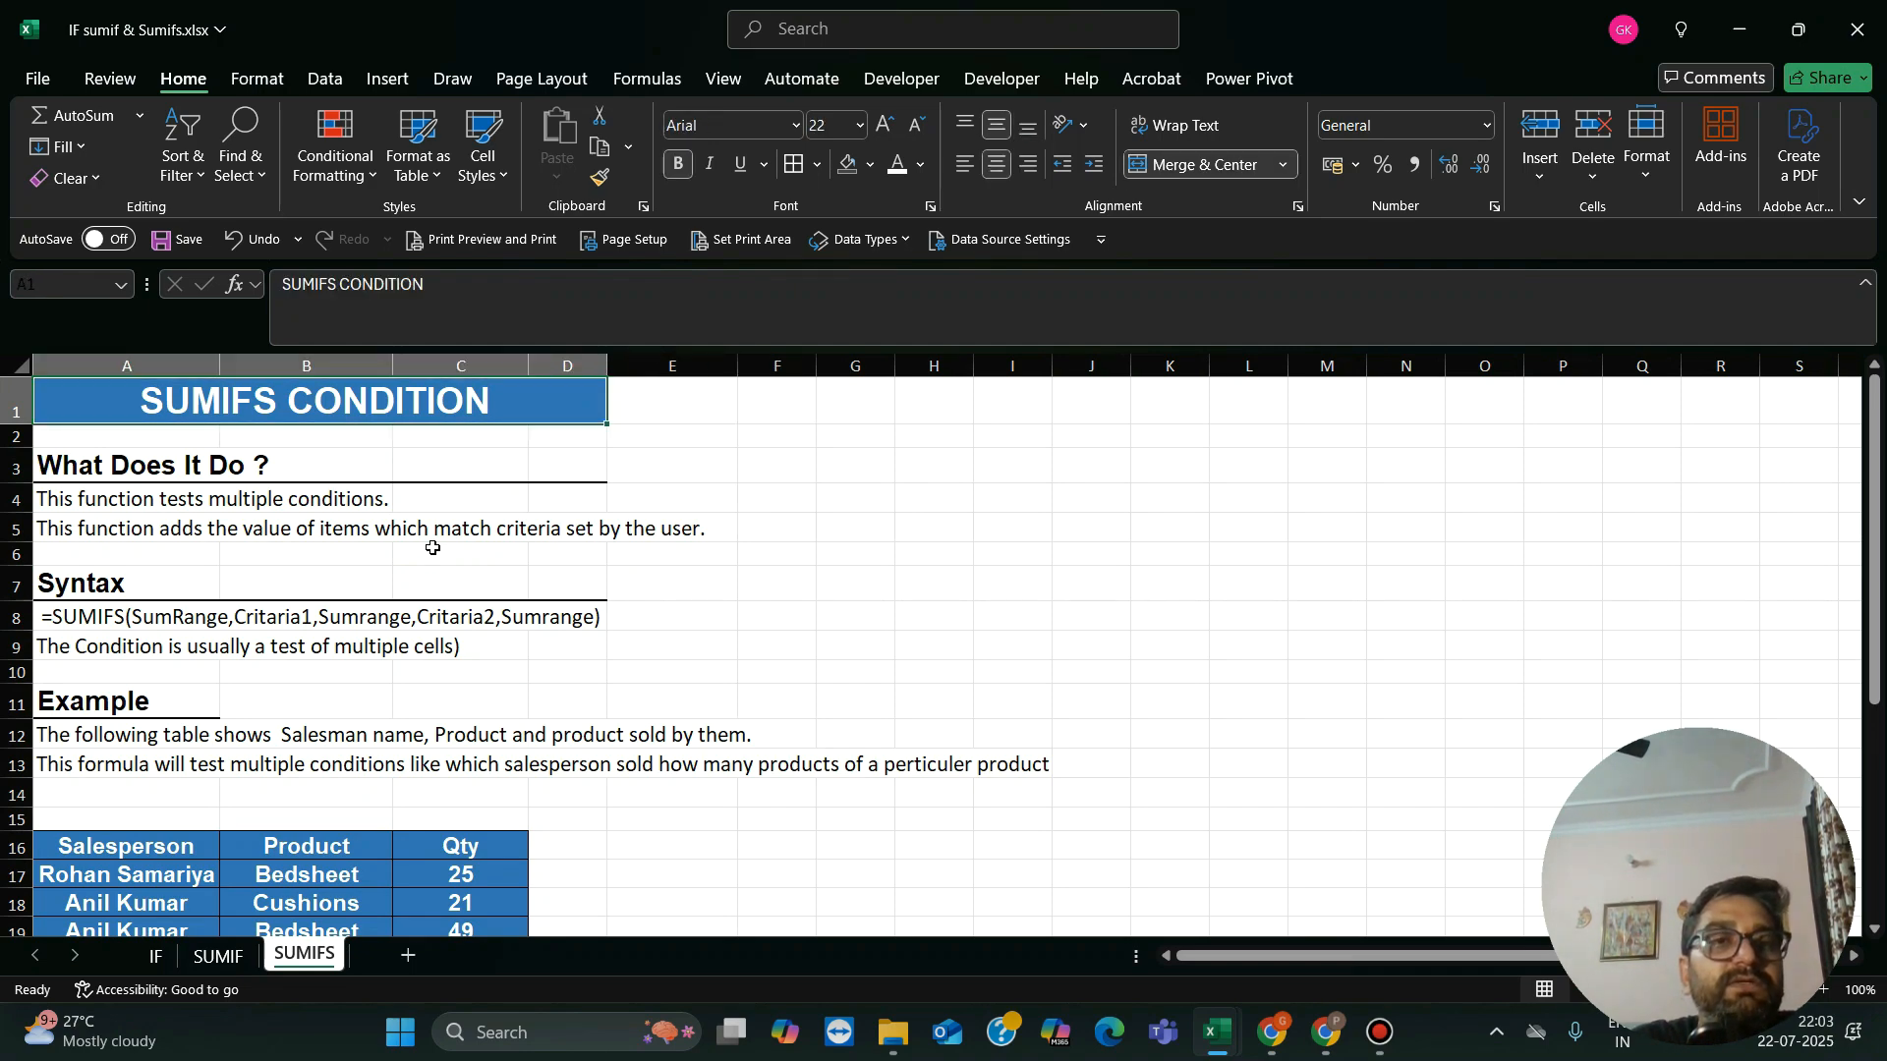
Step: Read what the SUMIFS function does and examine its syntax line in row 8
{"action": "key", "text": "Right"}
{"action": "key", "text": "Down"}
{"action": "key", "text": "Down"}
{"action": "key", "text": "Down"}
{"action": "key", "text": "Down"}
{"action": "key", "text": "Down"}
{"action": "key", "text": "Left"}
{"action": "key", "text": "Left"}
{"action": "key", "text": "Left"}
{"action": "key", "text": "Left"}
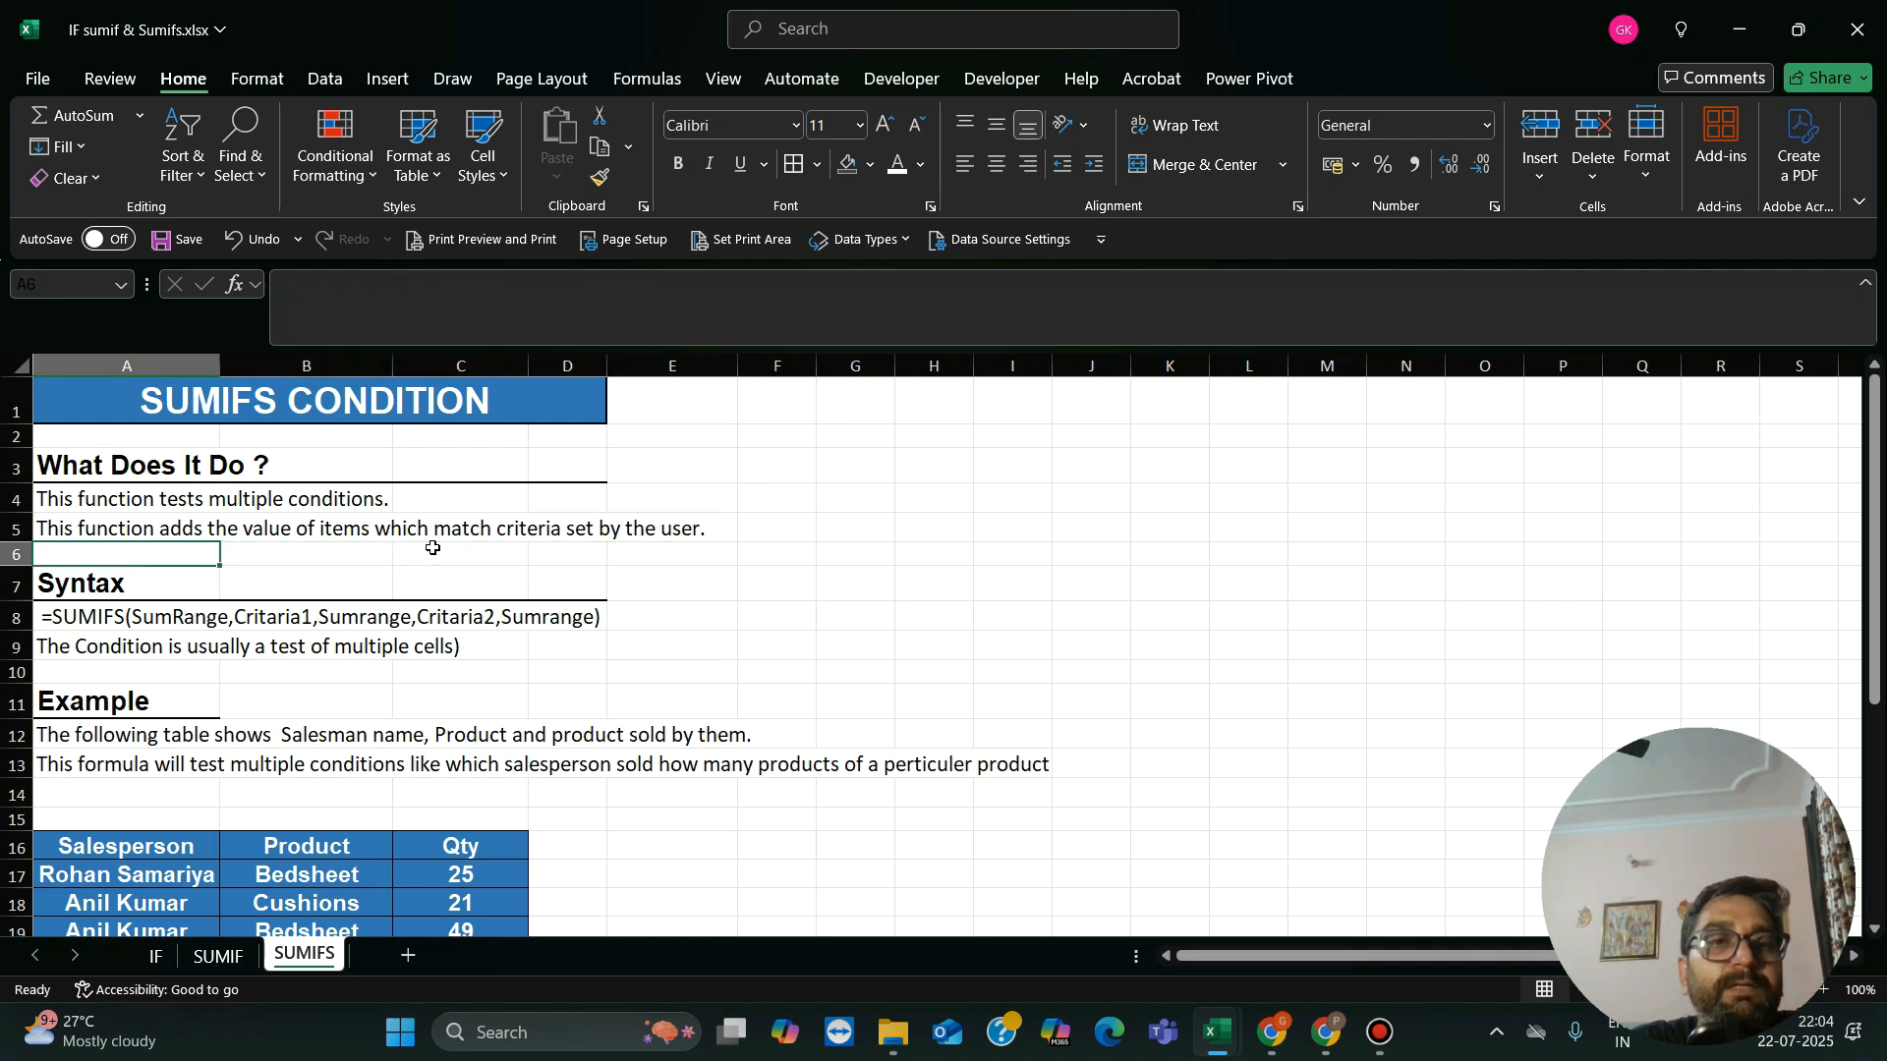
{"action": "key", "text": "Up"}
{"action": "key", "text": "Up"}
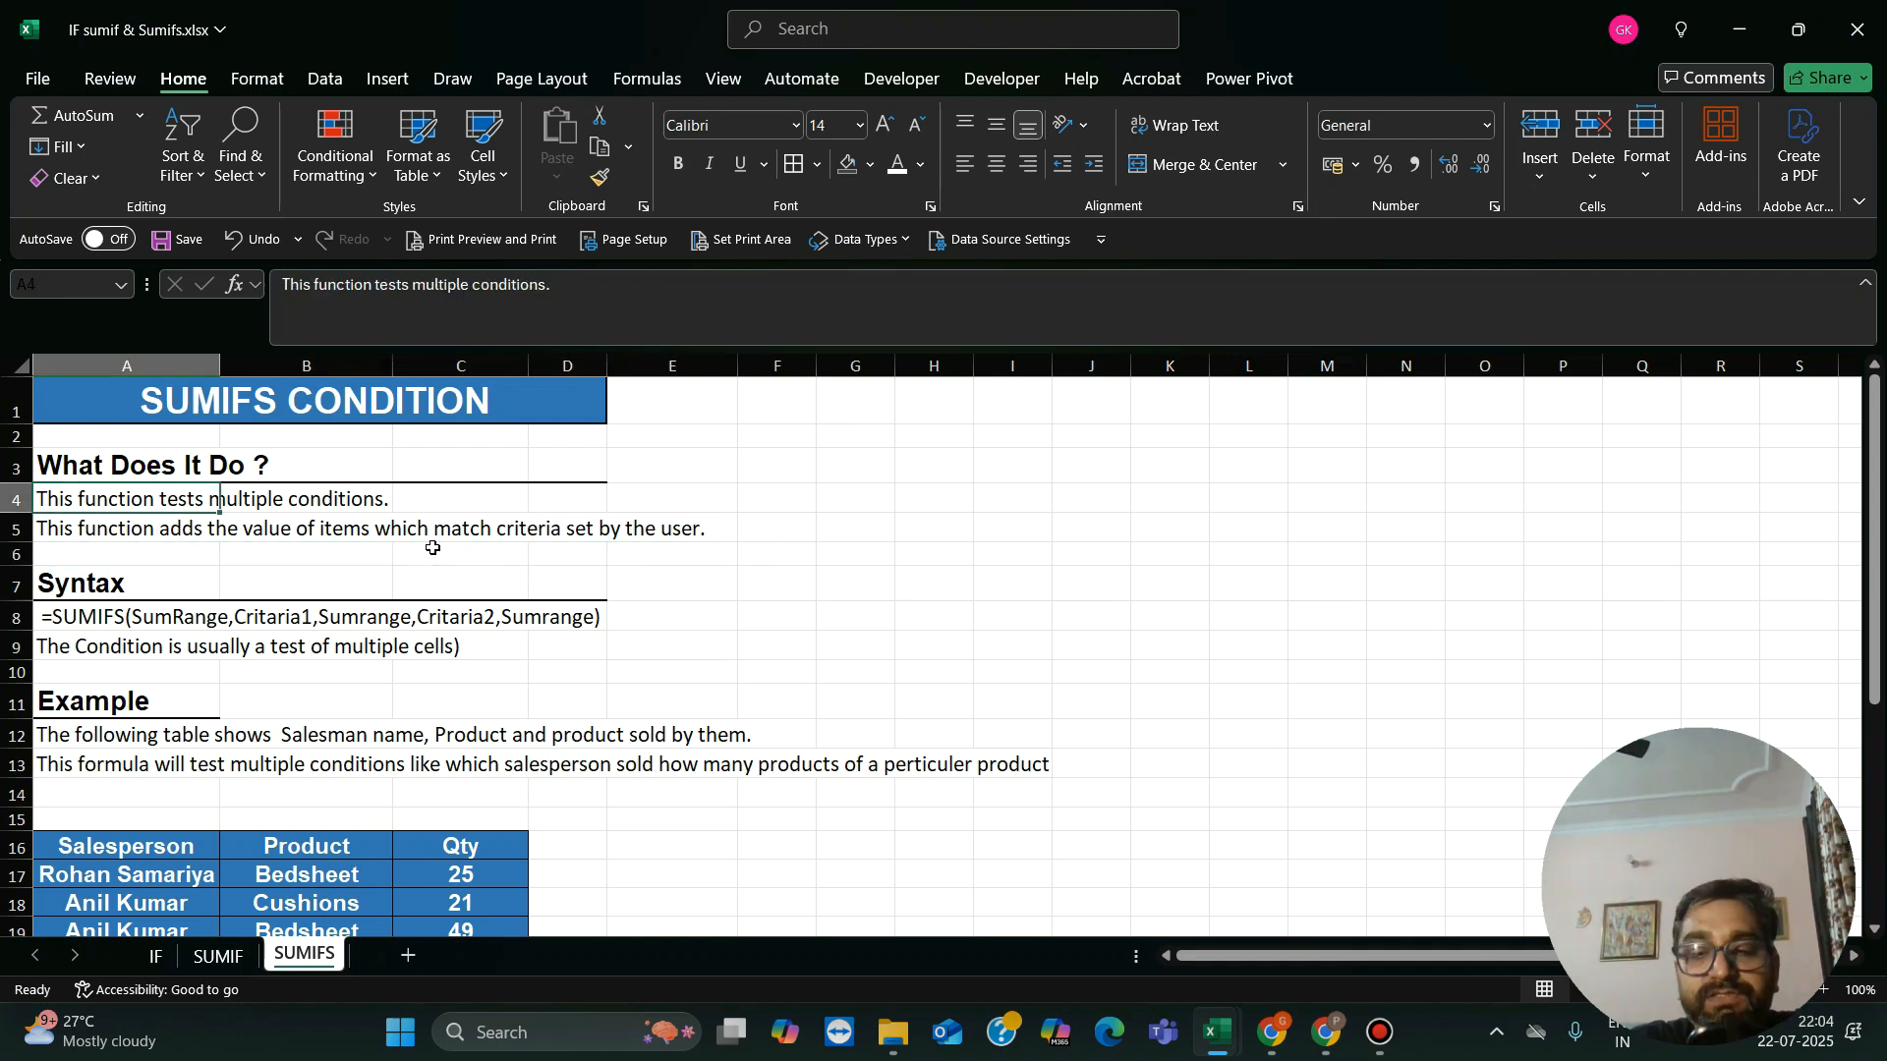
{"action": "key", "text": "Down"}
{"action": "key", "text": "Down"}
{"action": "key", "text": "Down"}
Step: Examine the Salesperson column of the SUMIFS example table
{"action": "key", "text": "Down"}
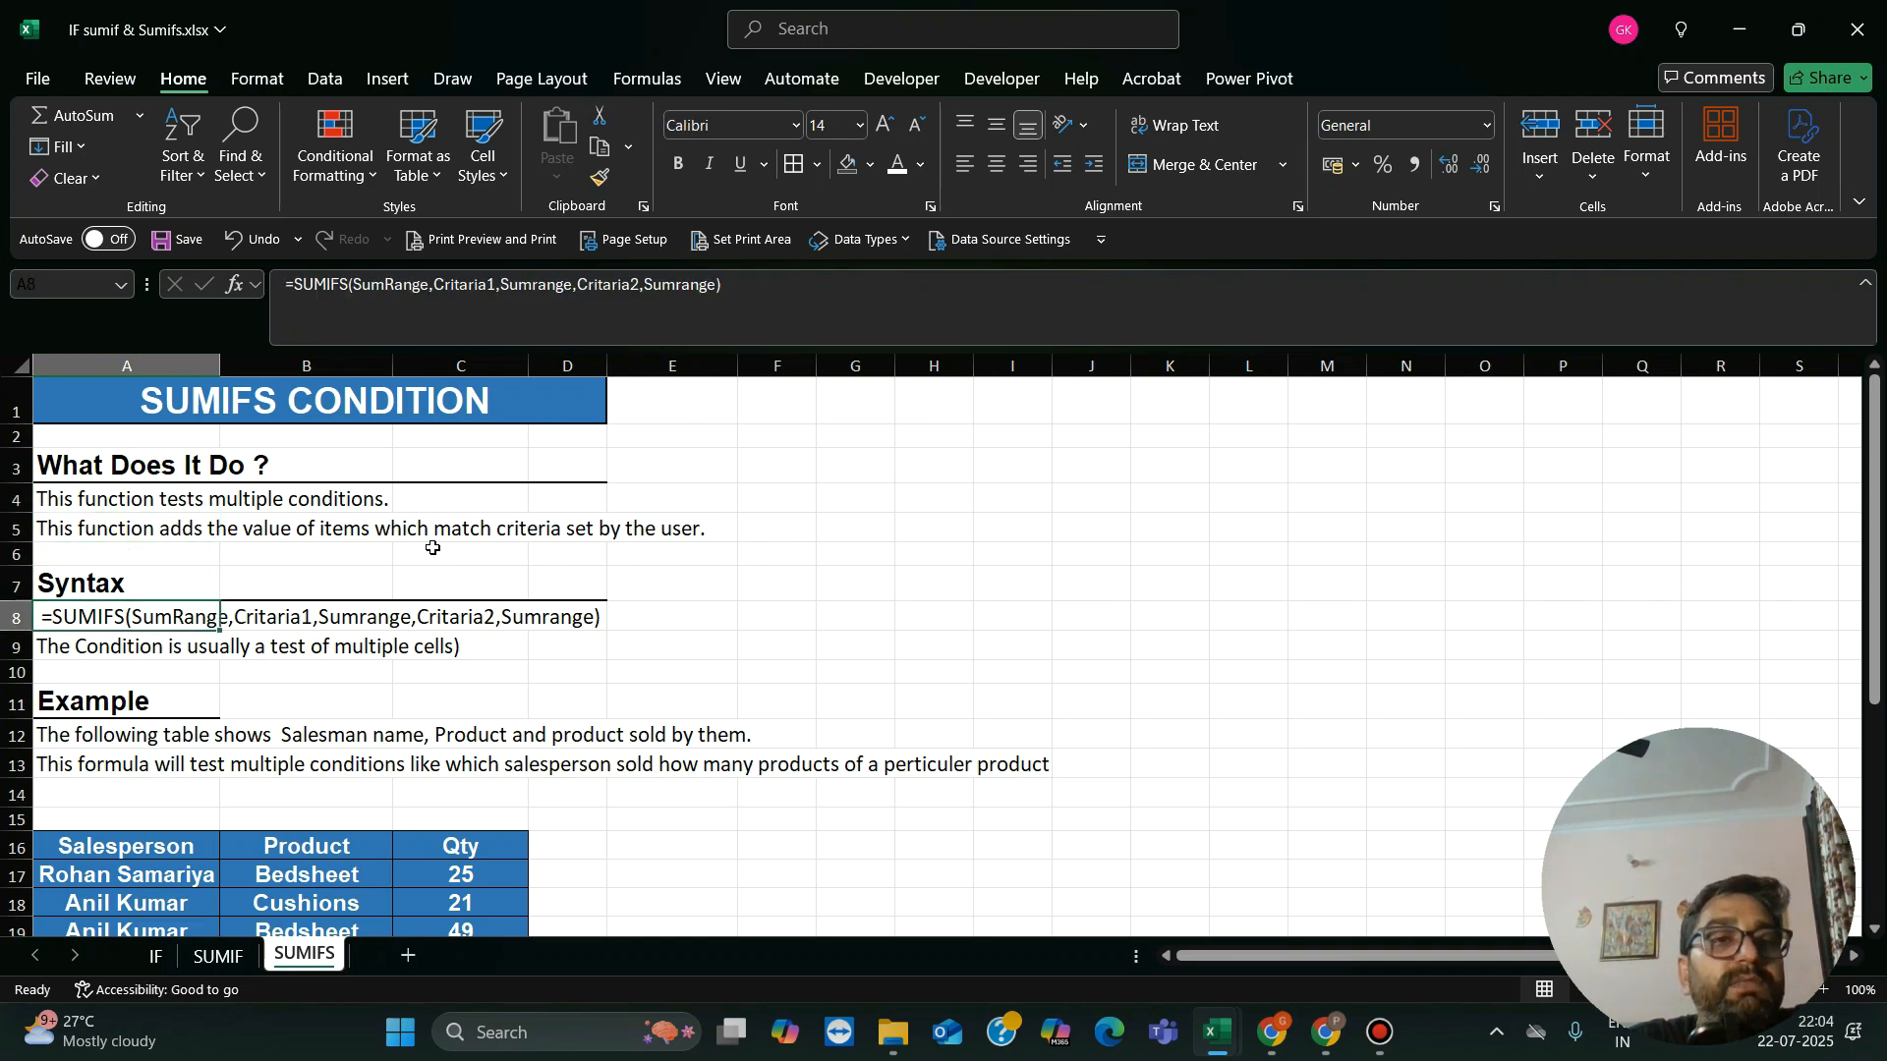
{"action": "key", "text": "Down"}
{"action": "key", "text": "Down"}
{"action": "key", "text": "Down"}
{"action": "key", "text": "Down"}
{"action": "key", "text": "Down"}
{"action": "key", "text": "Down"}
{"action": "key", "text": "Down"}
{"action": "key", "text": "Down"}
{"action": "key", "text": "Down"}
{"action": "key", "text": "Down"}
{"action": "key", "text": "Down"}
{"action": "key", "text": "Down"}
{"action": "key", "text": "Down"}
{"action": "key", "text": "Down"}
{"action": "key", "text": "Down"}
{"action": "key", "text": "Down"}
{"action": "key", "text": "Down"}
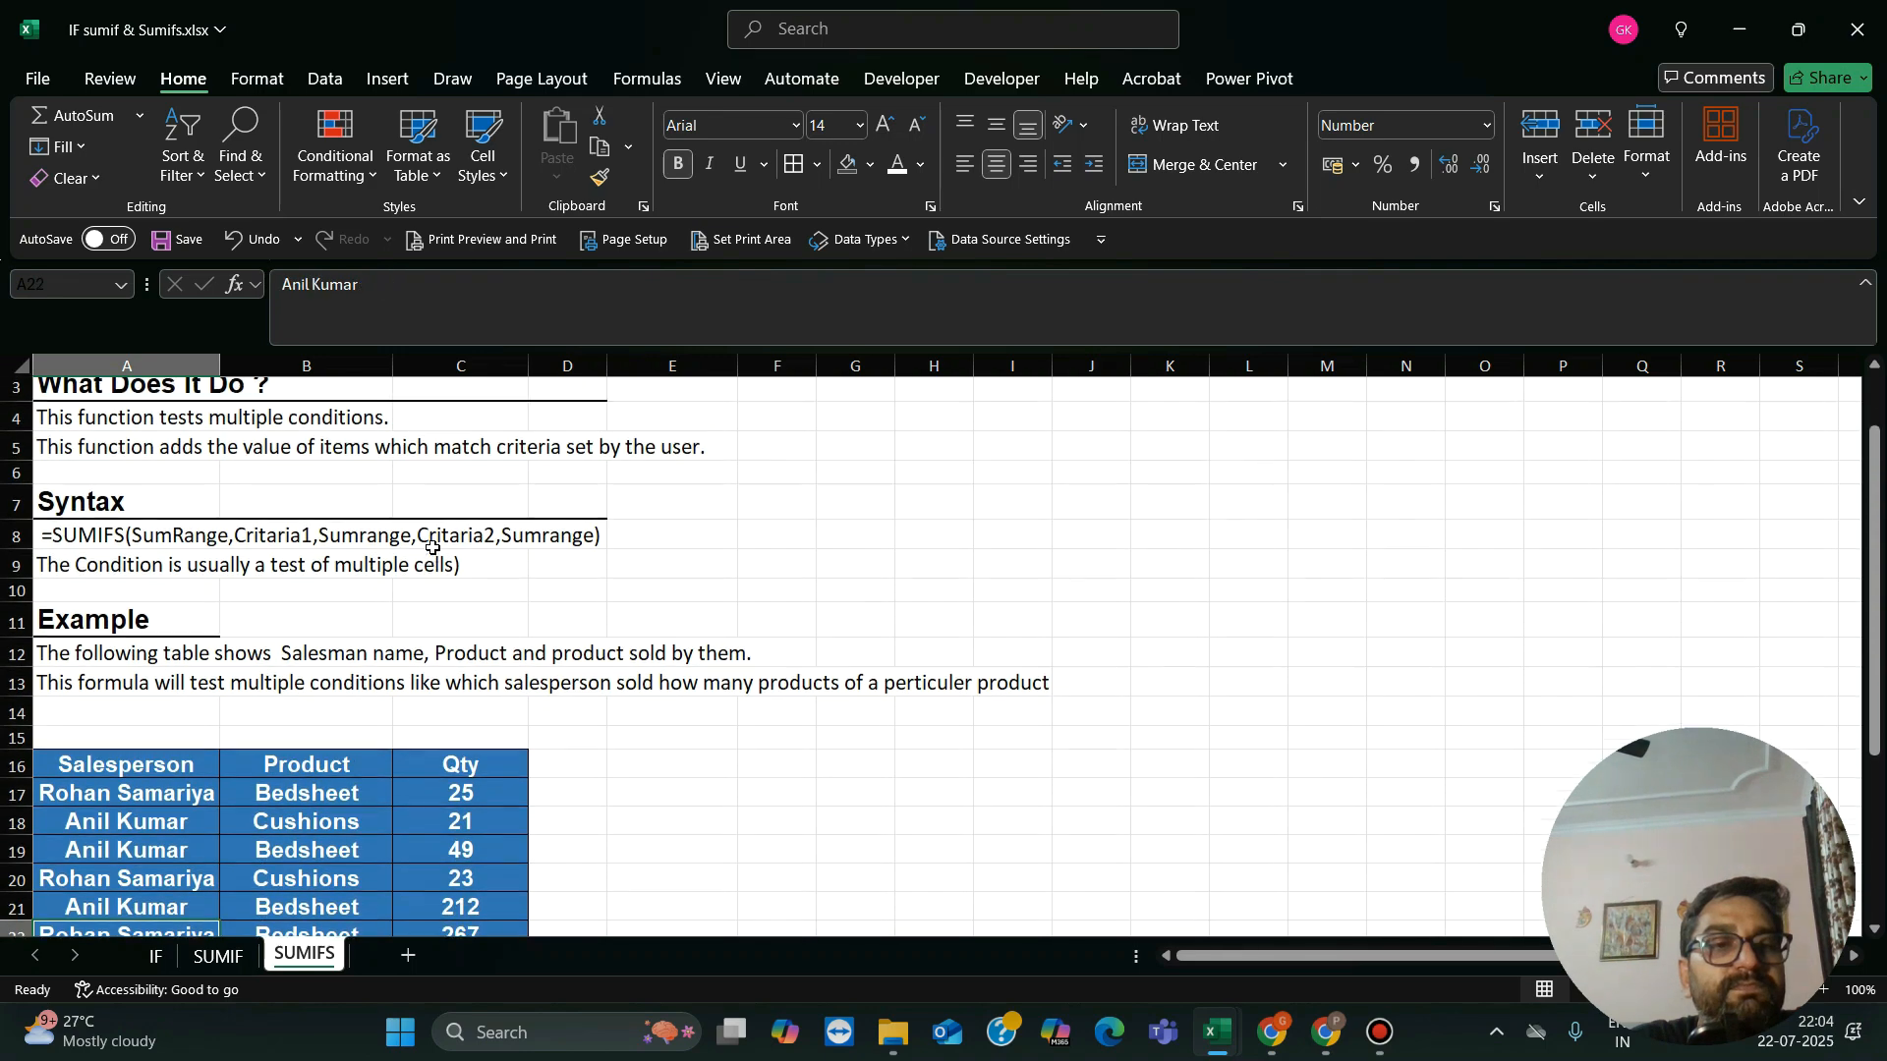
{"action": "key", "text": "Down"}
{"action": "key", "text": "Down"}
{"action": "key", "text": "Down"}
{"action": "key", "text": "Up"}
{"action": "key", "text": "Up"}
{"action": "key", "text": "Up"}
{"action": "key", "text": "Up"}
{"action": "key", "text": "Up"}
{"action": "key", "text": "Up"}
{"action": "key", "text": "Up"}
{"action": "key", "text": "Up"}
{"action": "key", "text": "Up"}
{"action": "key", "text": "Up"}
{"action": "key", "text": "Up"}
{"action": "key", "text": "Up"}
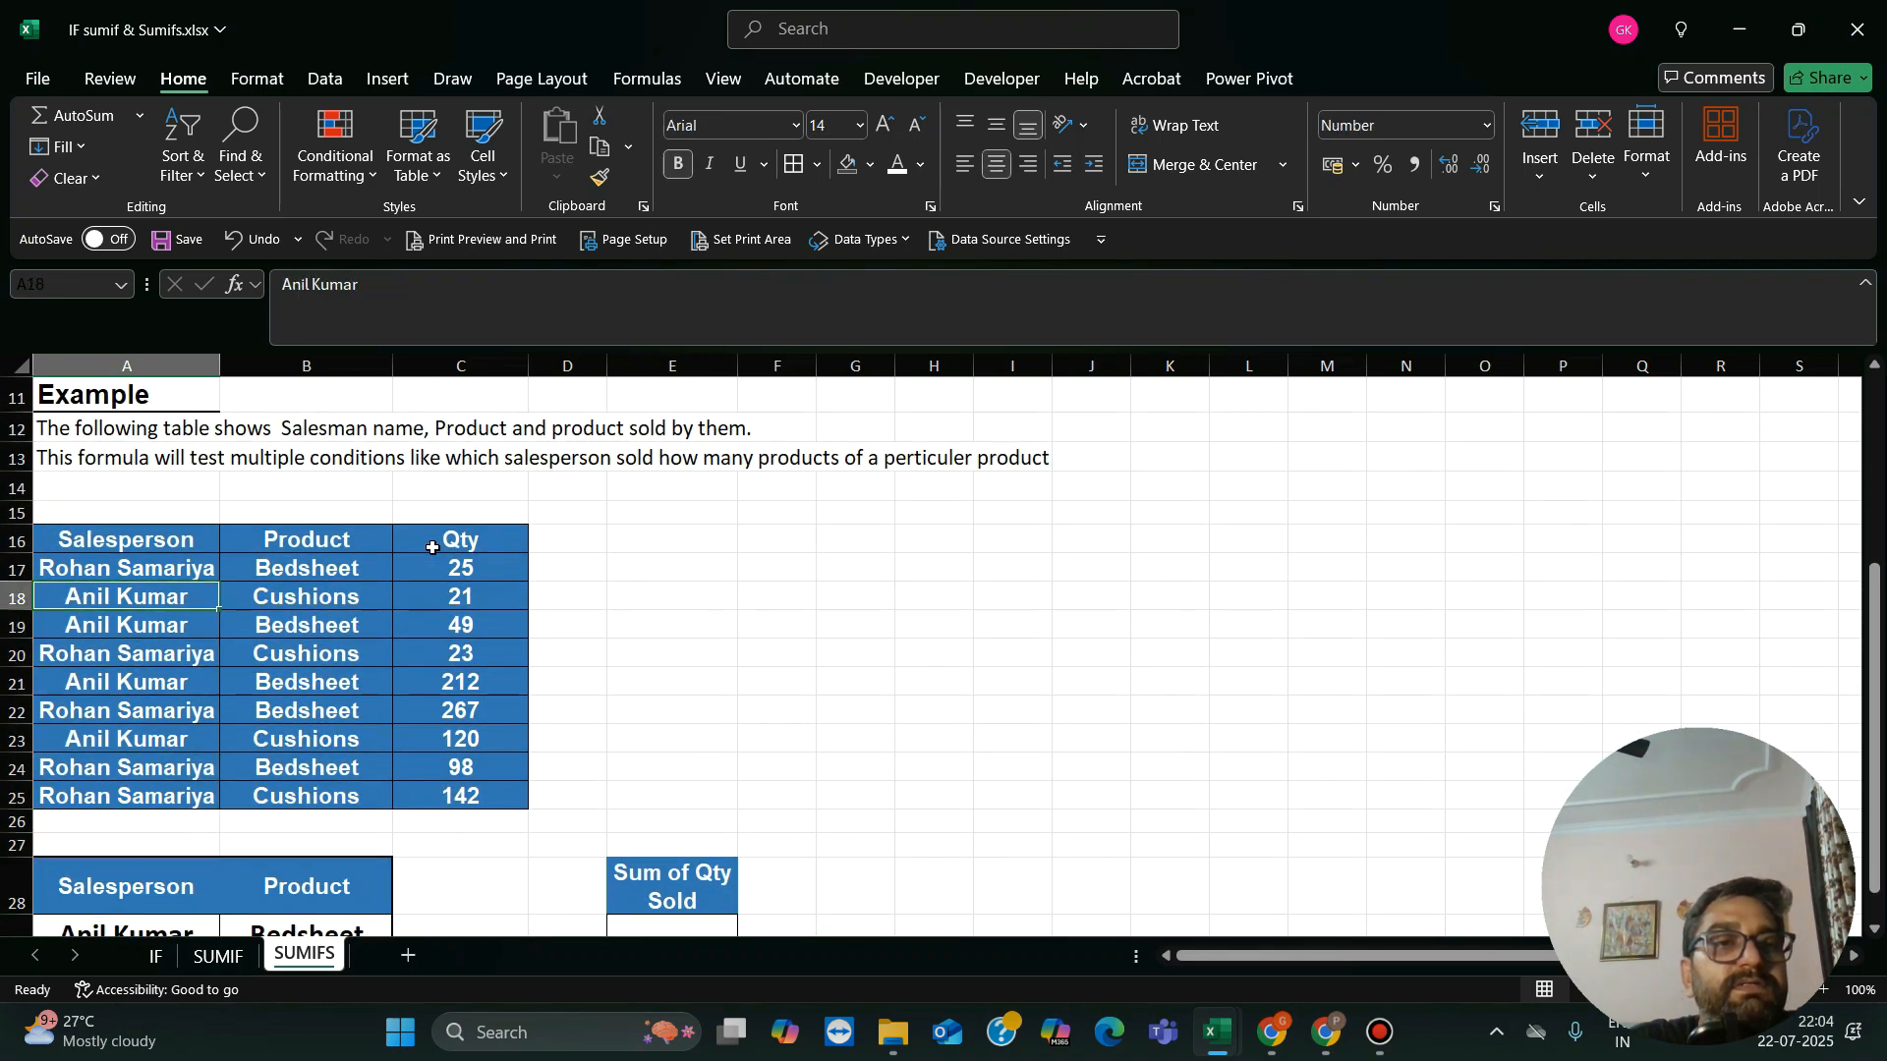
{"action": "key", "text": "Down"}
{"action": "key", "text": "Down"}
{"action": "key", "text": "Down"}
Step: Examine the Product column of the SUMIFS example table, with its Bedsheet and Cushions entries
{"action": "key", "text": "Right"}
{"action": "key", "text": "Up"}
{"action": "key", "text": "Up"}
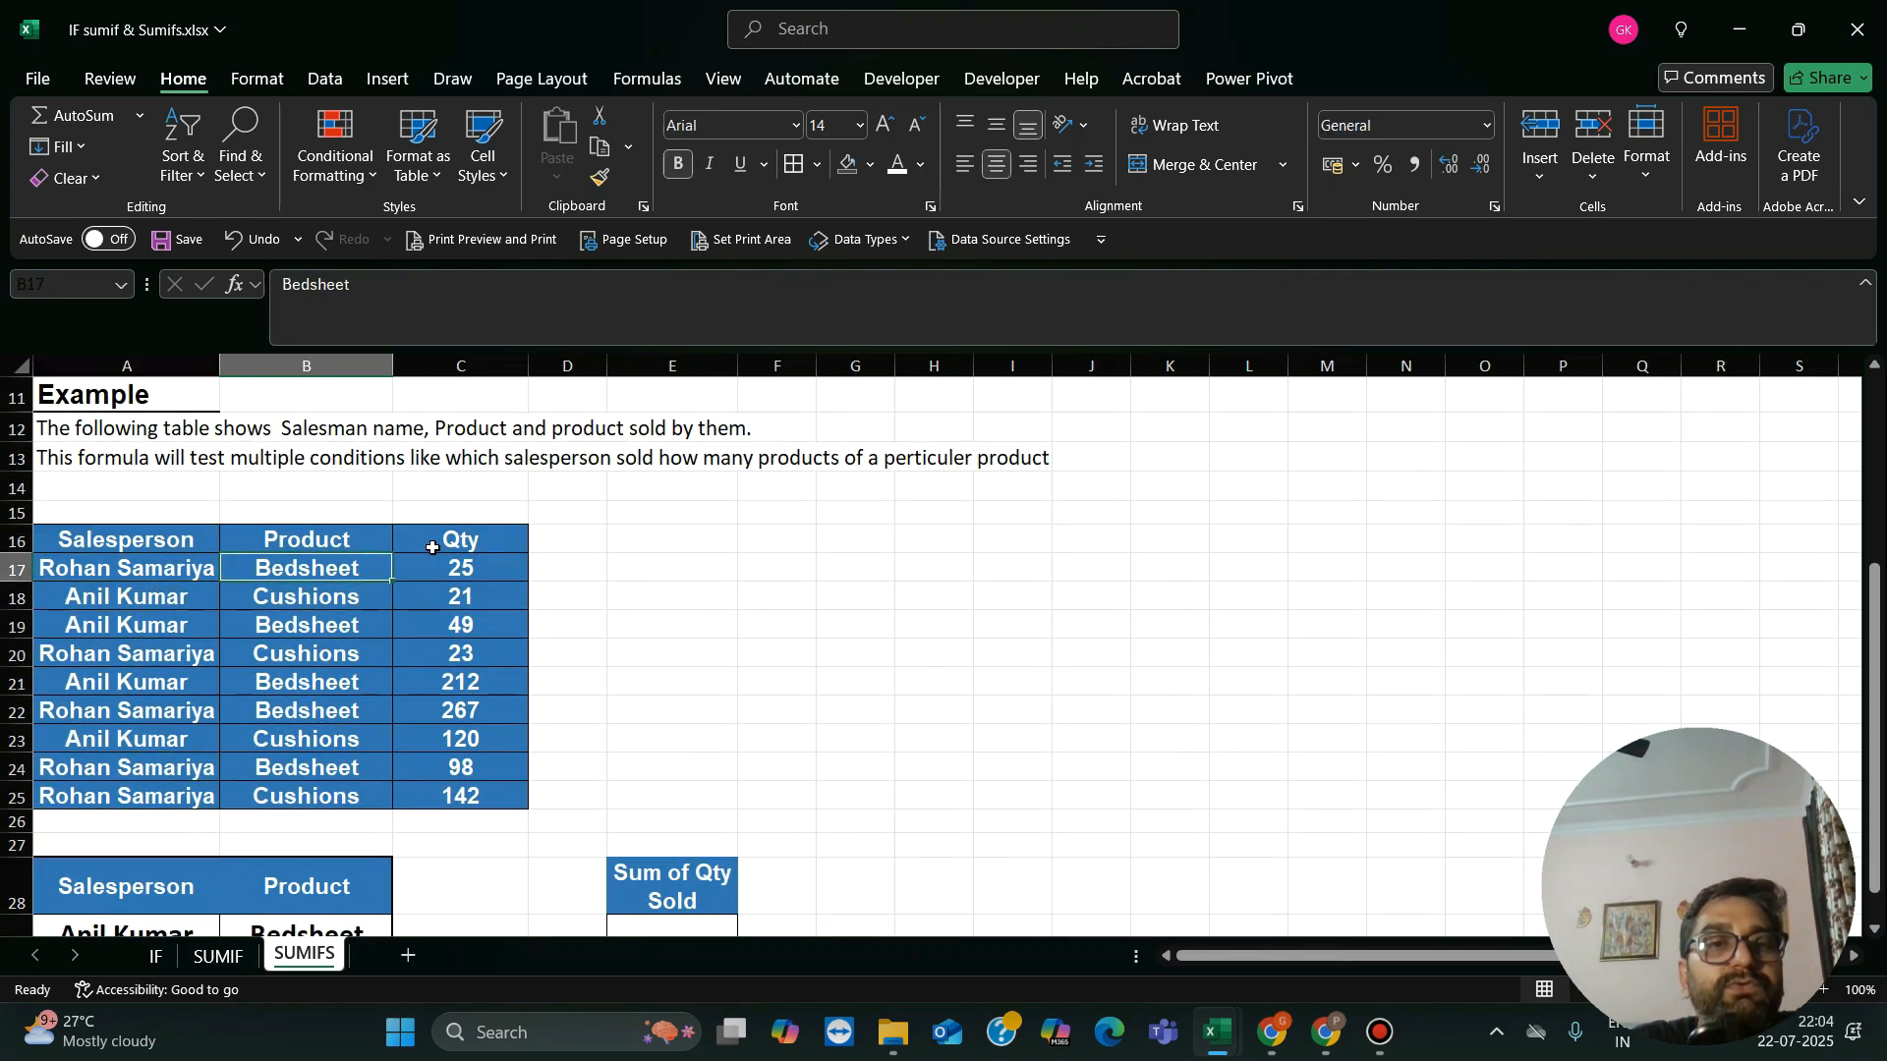
{"action": "key", "text": "Up"}
{"action": "key", "text": "Down"}
{"action": "key", "text": "Down"}
{"action": "key", "text": "Down"}
{"action": "key", "text": "Down"}
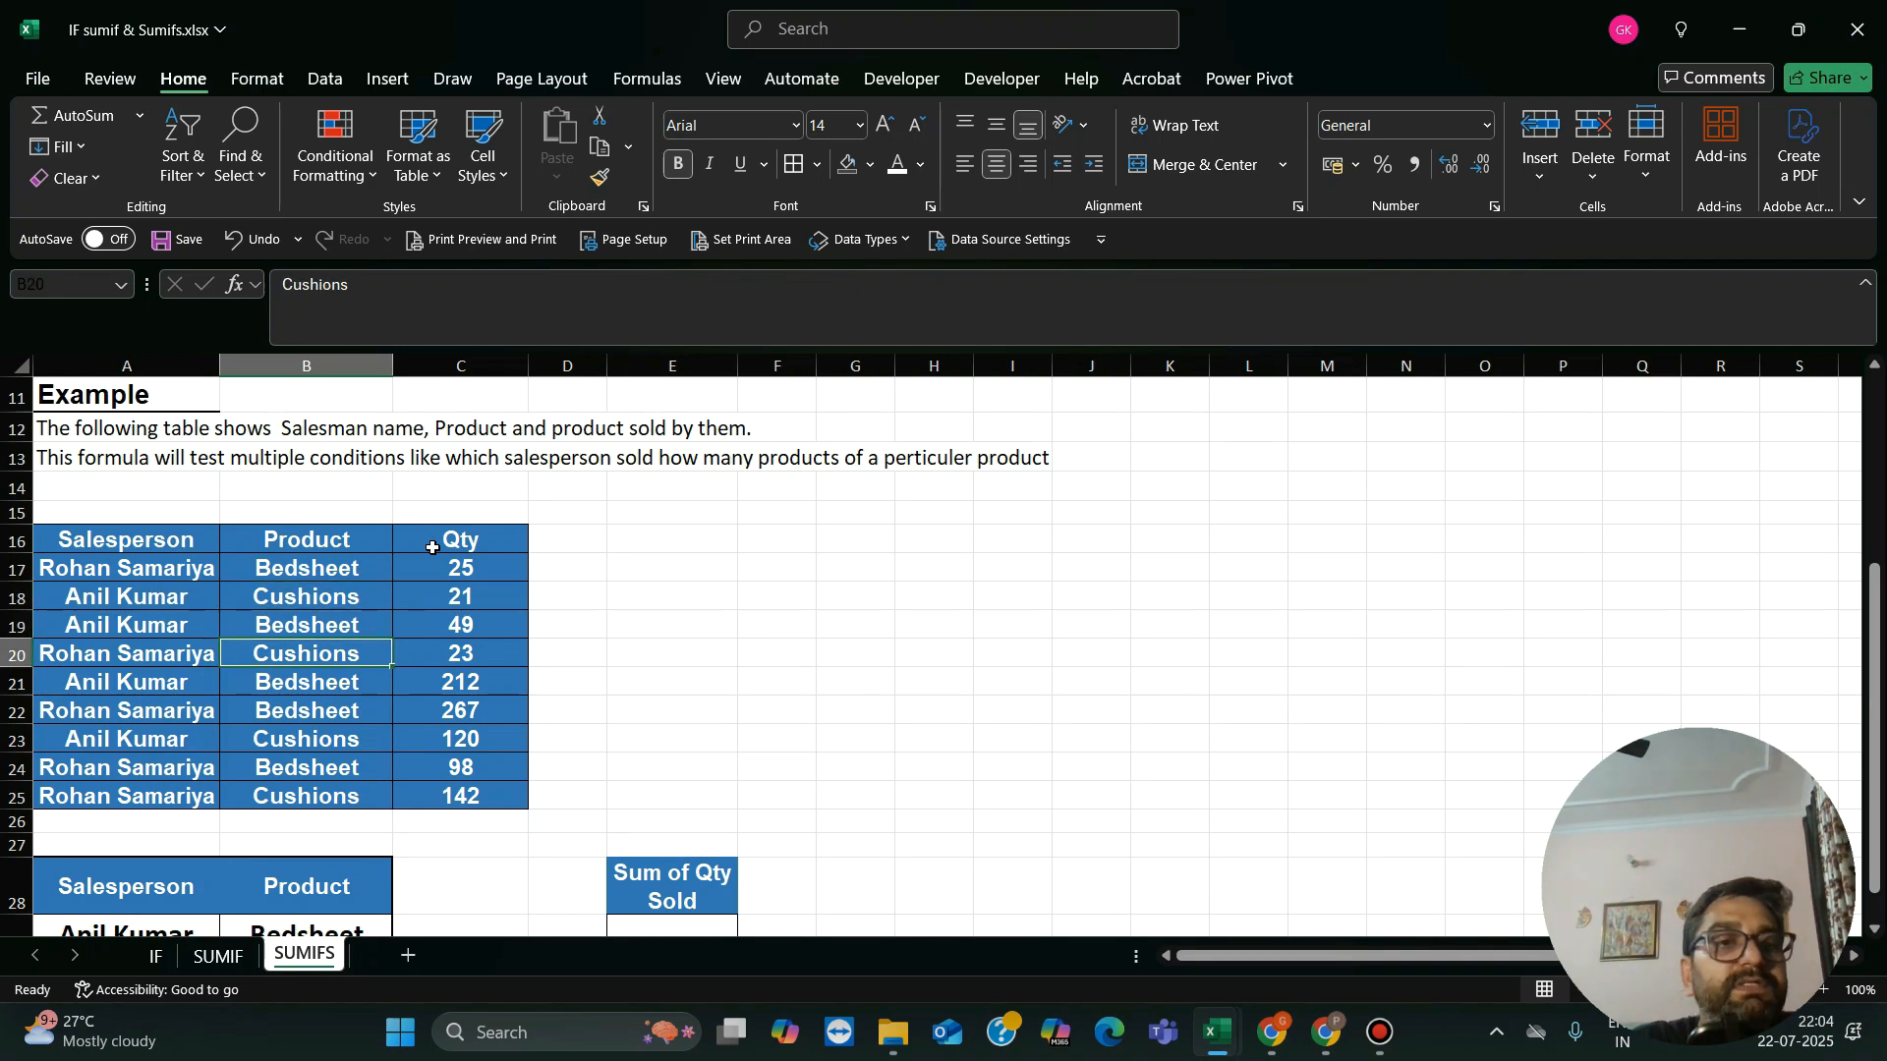
{"action": "key", "text": "Left"}
{"action": "key", "text": "Right"}
{"action": "key", "text": "Right"}
Step: Examine the Qty column of the SUMIFS example table down to the criteria block below it
{"action": "key", "text": "Up"}
{"action": "key", "text": "Up"}
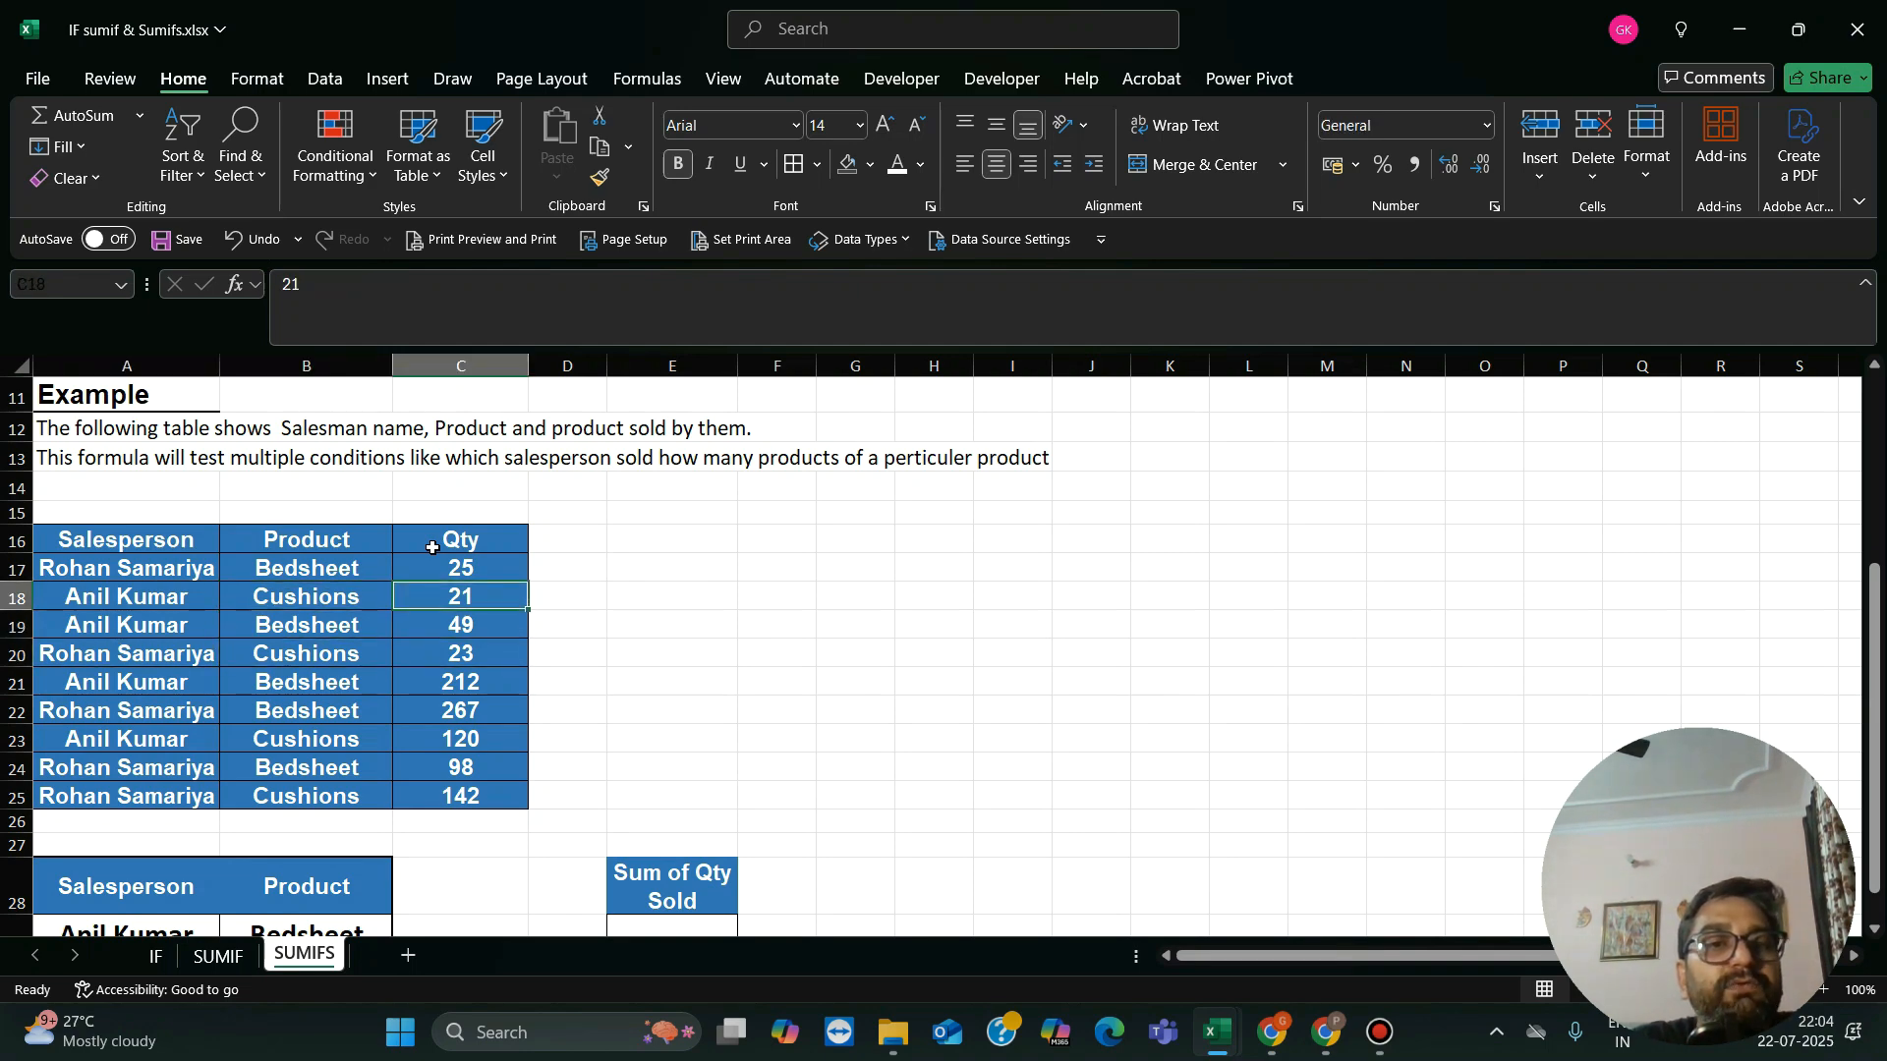
{"action": "key", "text": "Up"}
{"action": "key", "text": "Down"}
{"action": "key", "text": "Down"}
{"action": "key", "text": "Down"}
{"action": "key", "text": "Down"}
{"action": "key", "text": "Down"}
{"action": "key", "text": "Down"}
{"action": "key", "text": "Down"}
{"action": "key", "text": "Down"}
{"action": "key", "text": "Down"}
{"action": "key", "text": "Down"}
{"action": "key", "text": "Down"}
{"action": "key", "text": "Down"}
{"action": "key", "text": "Down"}
{"action": "key", "text": "Down"}
{"action": "key", "text": "Down"}
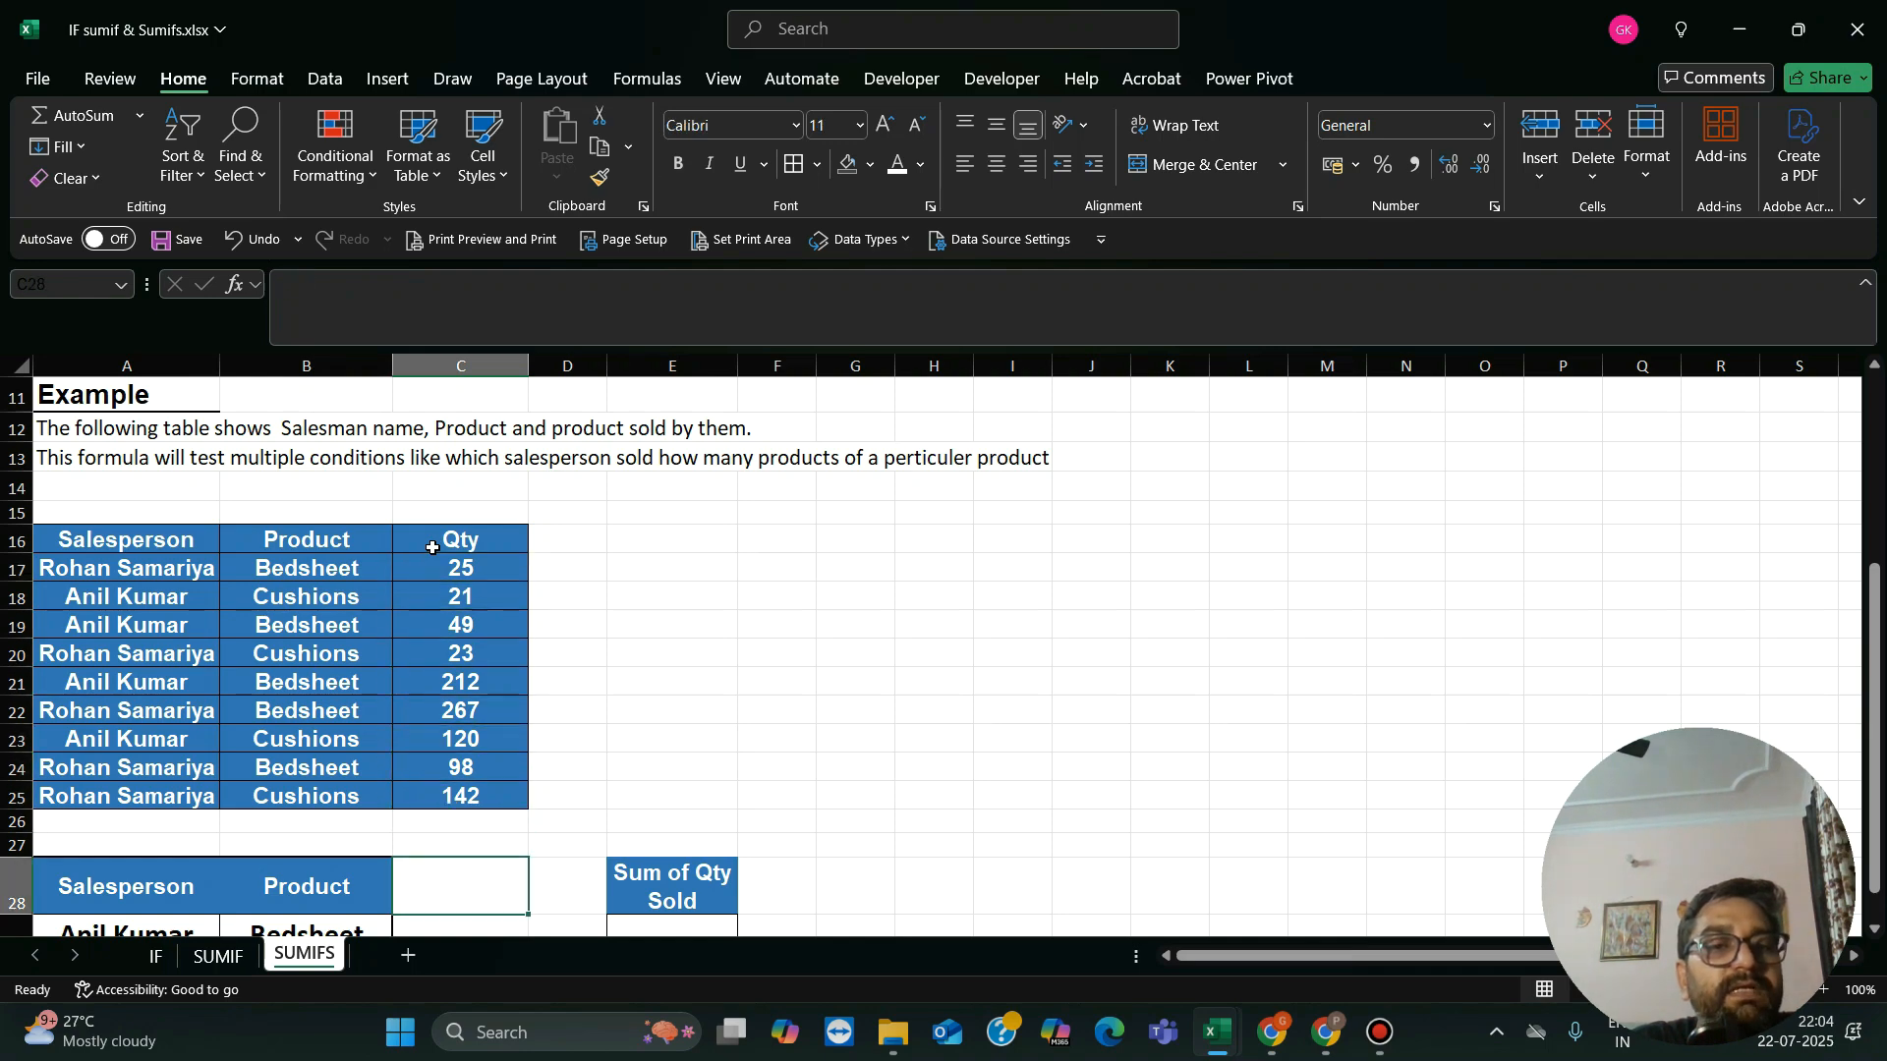
Step: Check the salesperson and product criteria in row 29 and select the Sum of Qty Sold cell E29
{"action": "key", "text": "Left"}
{"action": "key", "text": "Left"}
{"action": "key", "text": "Up"}
{"action": "key", "text": "Up"}
{"action": "key", "text": "Up"}
{"action": "key", "text": "Up"}
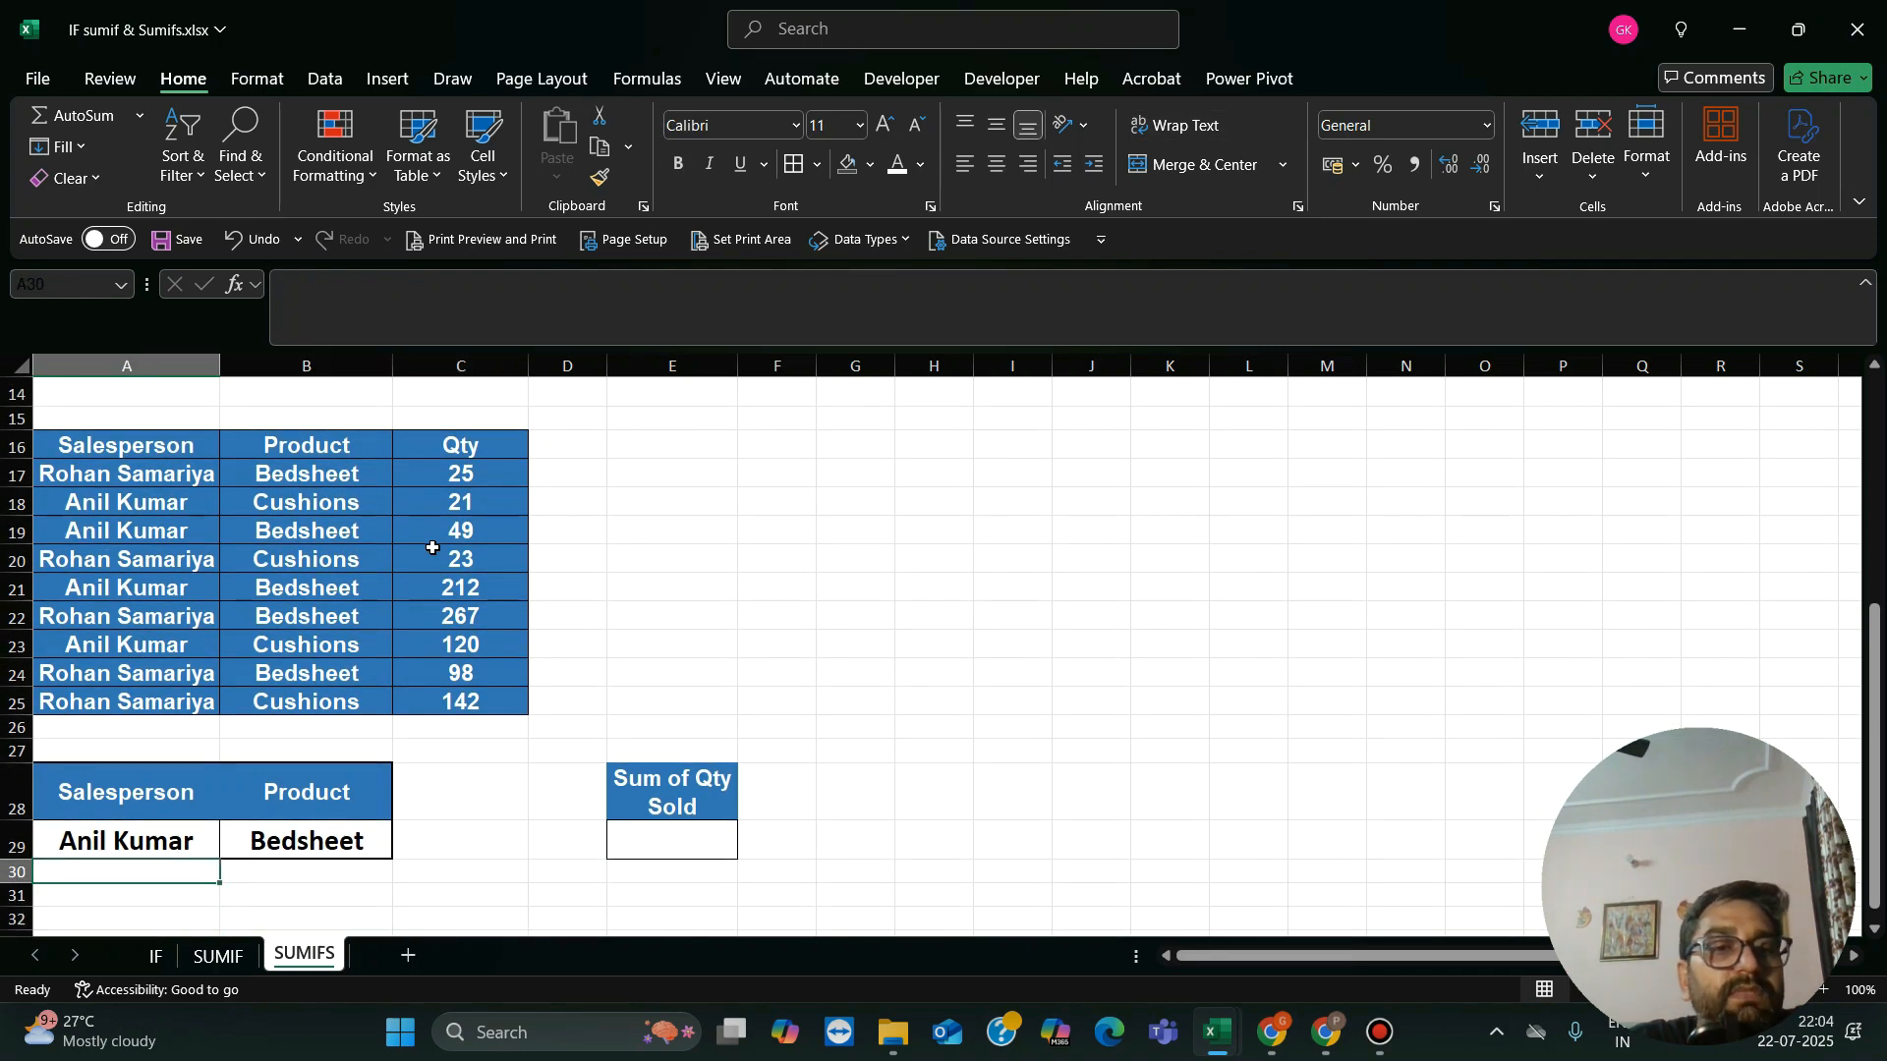
{"action": "key", "text": "Down"}
{"action": "key", "text": "Right"}
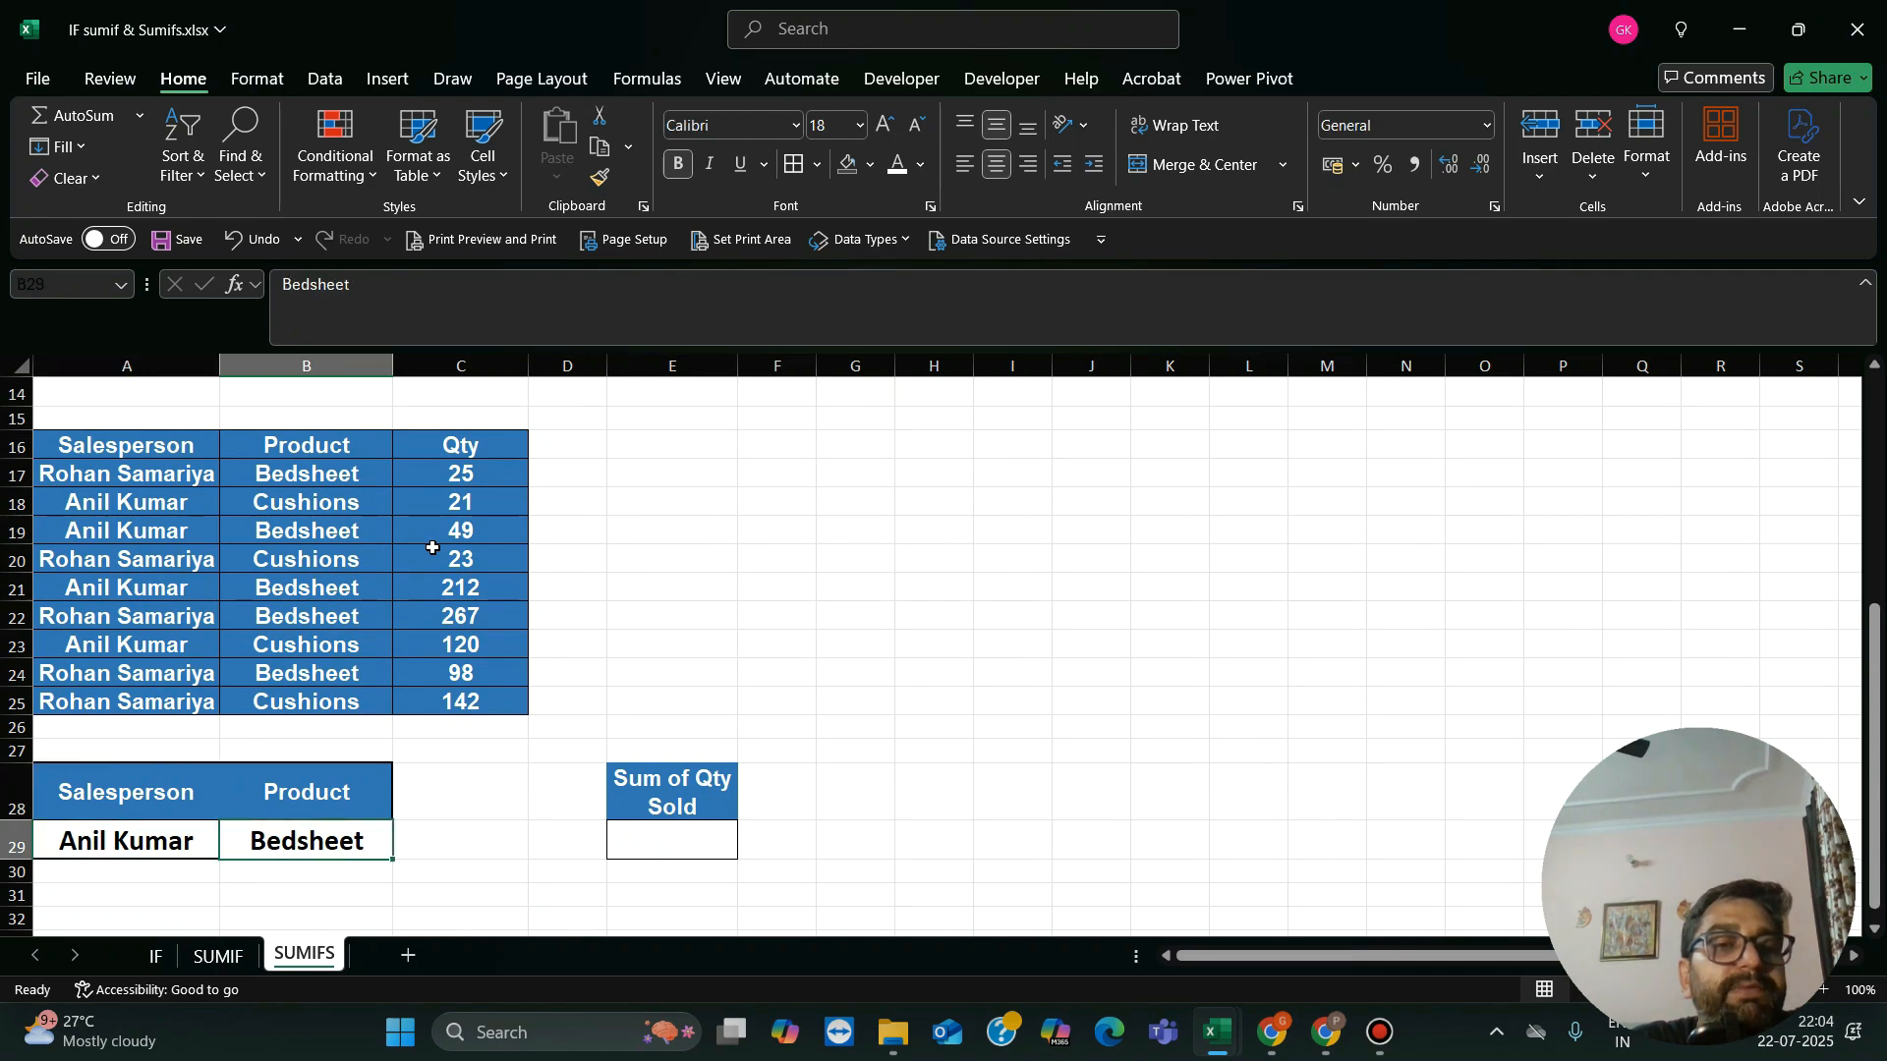
{"action": "key", "text": "Left"}
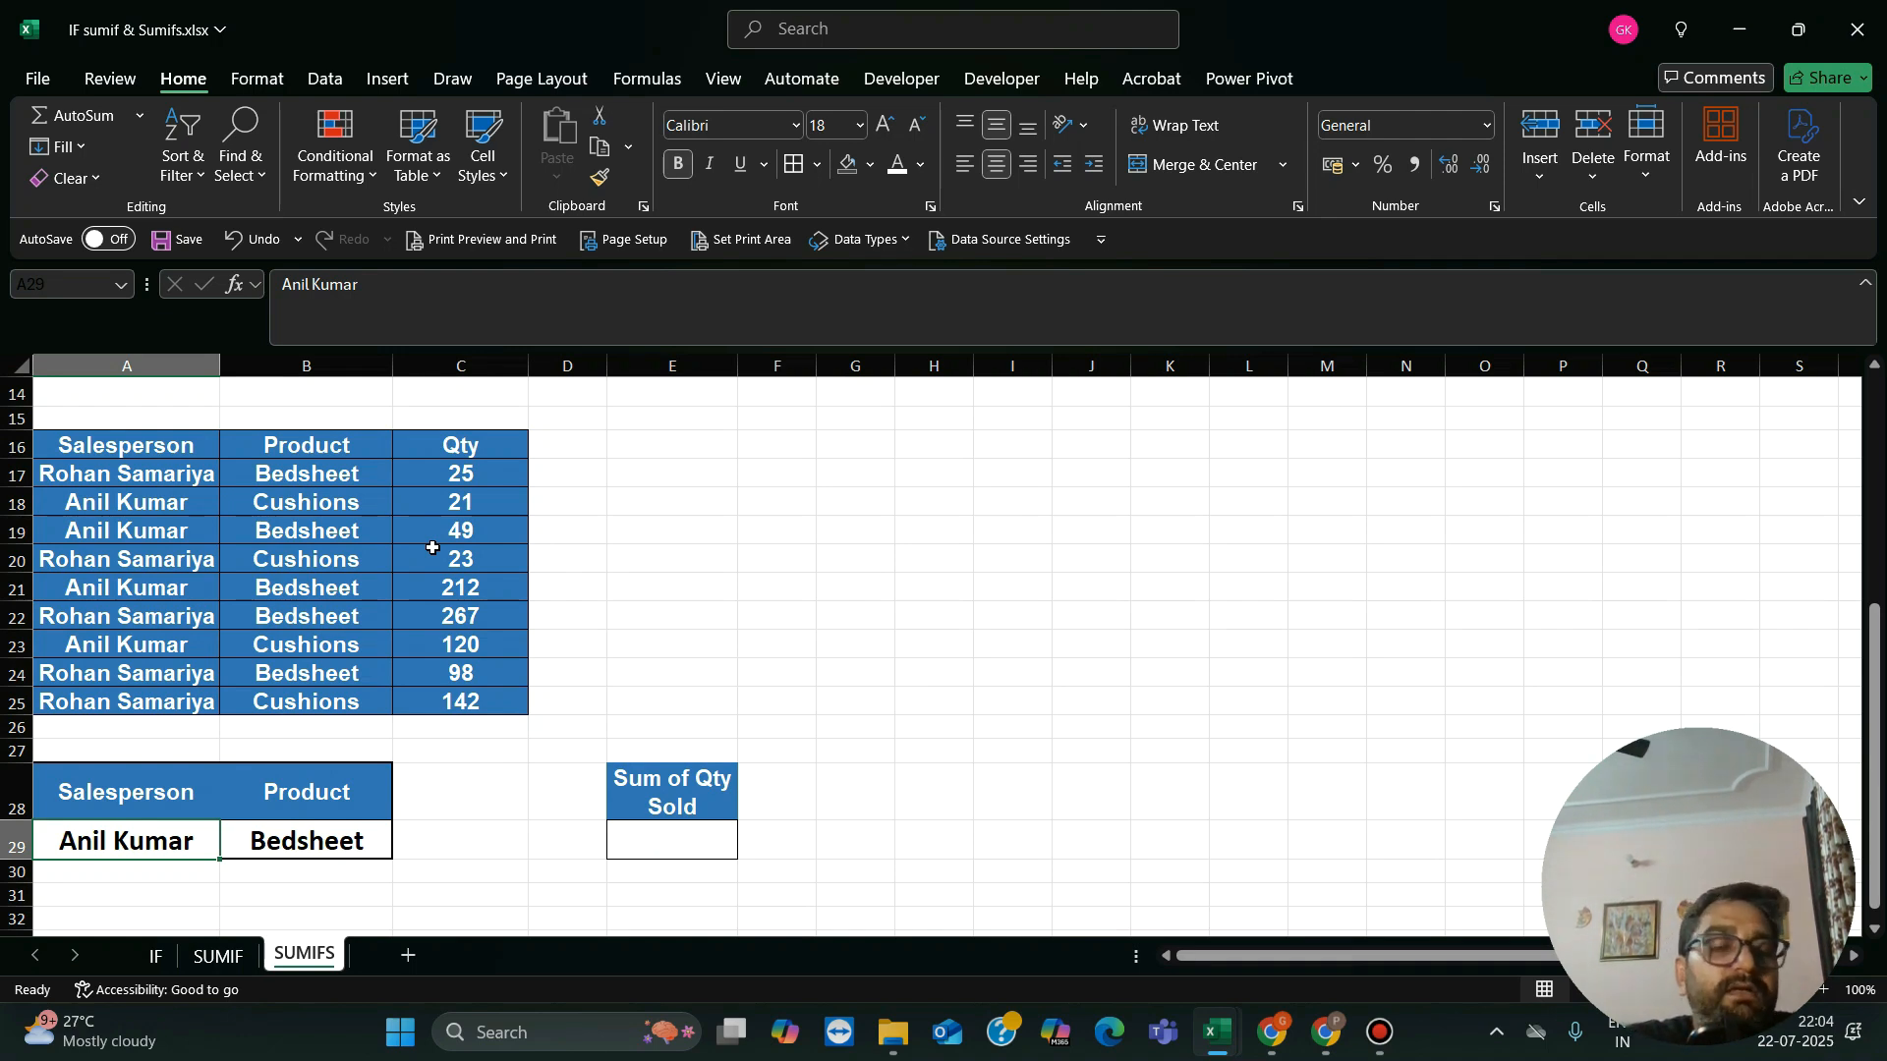
{"action": "key", "text": "Right"}
{"action": "key", "text": "Right"}
{"action": "key", "text": "Right"}
{"action": "key", "text": "Right"}
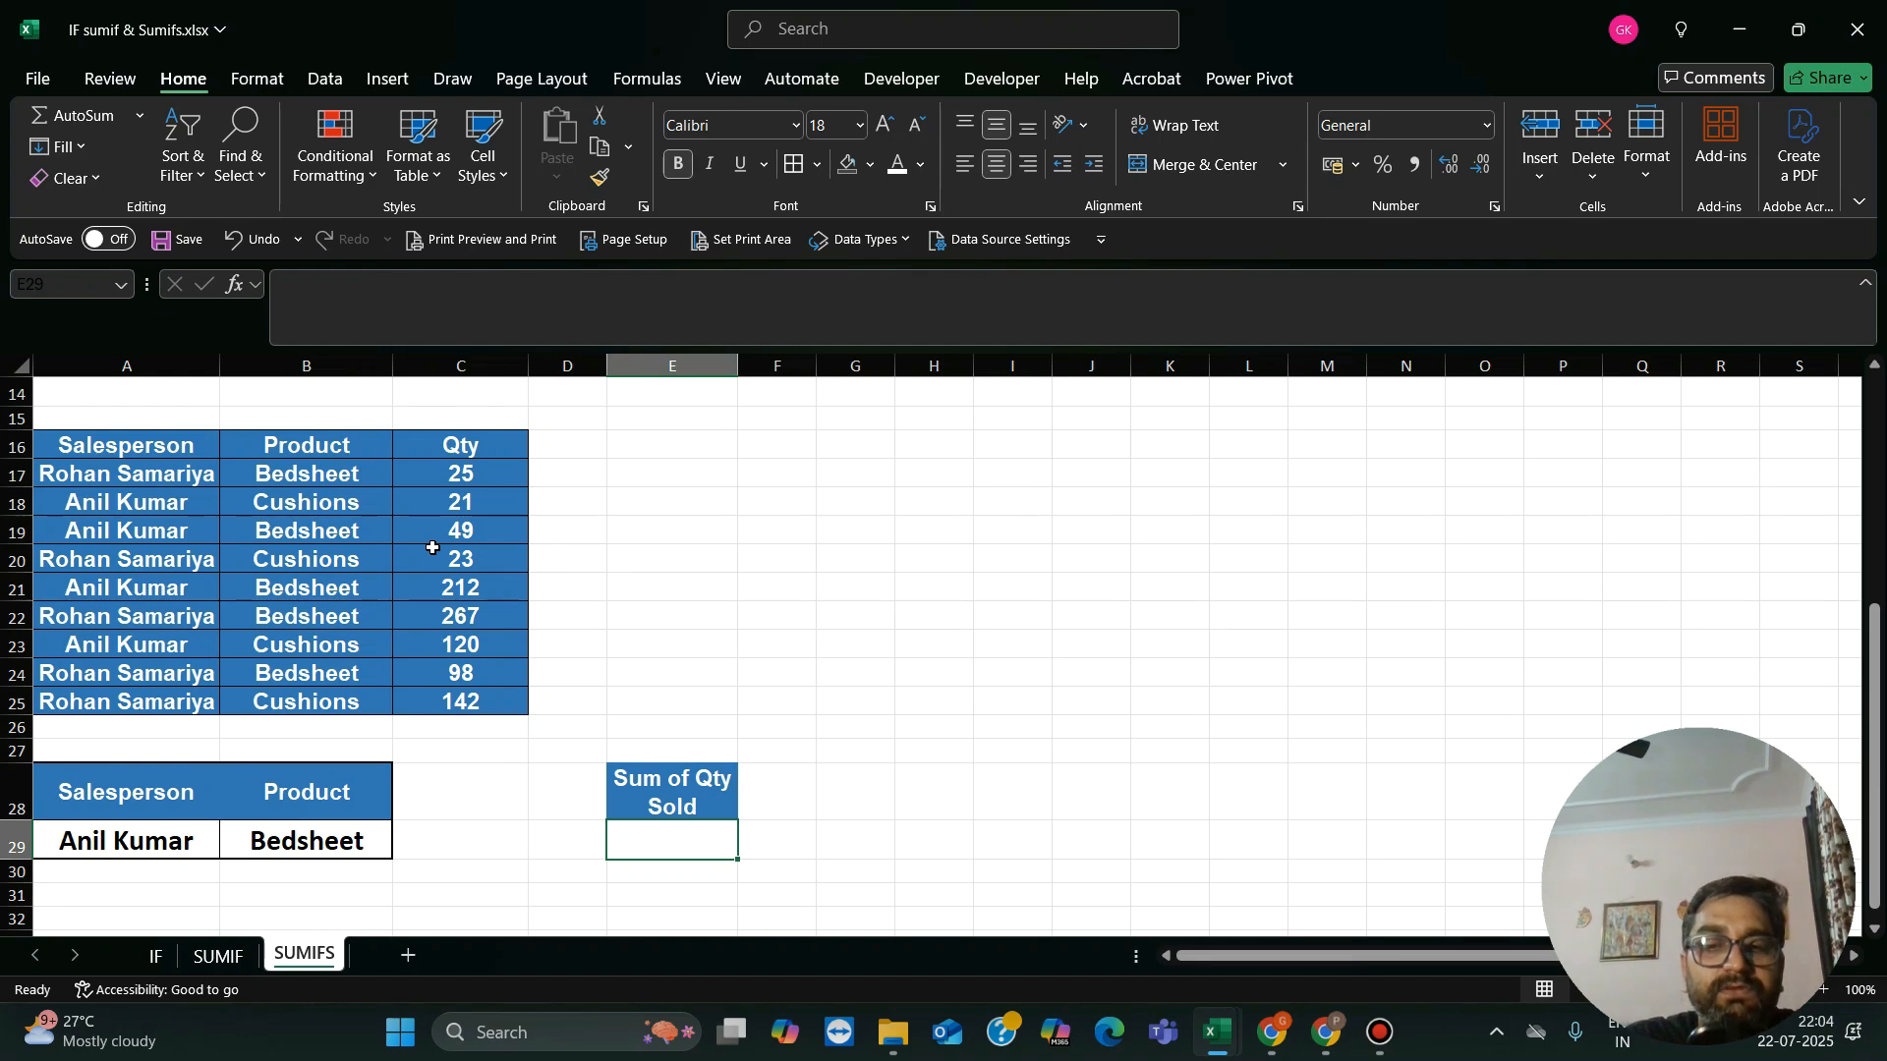
Step: Start a SUMIFS formula in E29 with the Qty values C17:C25 as the sum range
{"action": "type", "text": "=sumi"}
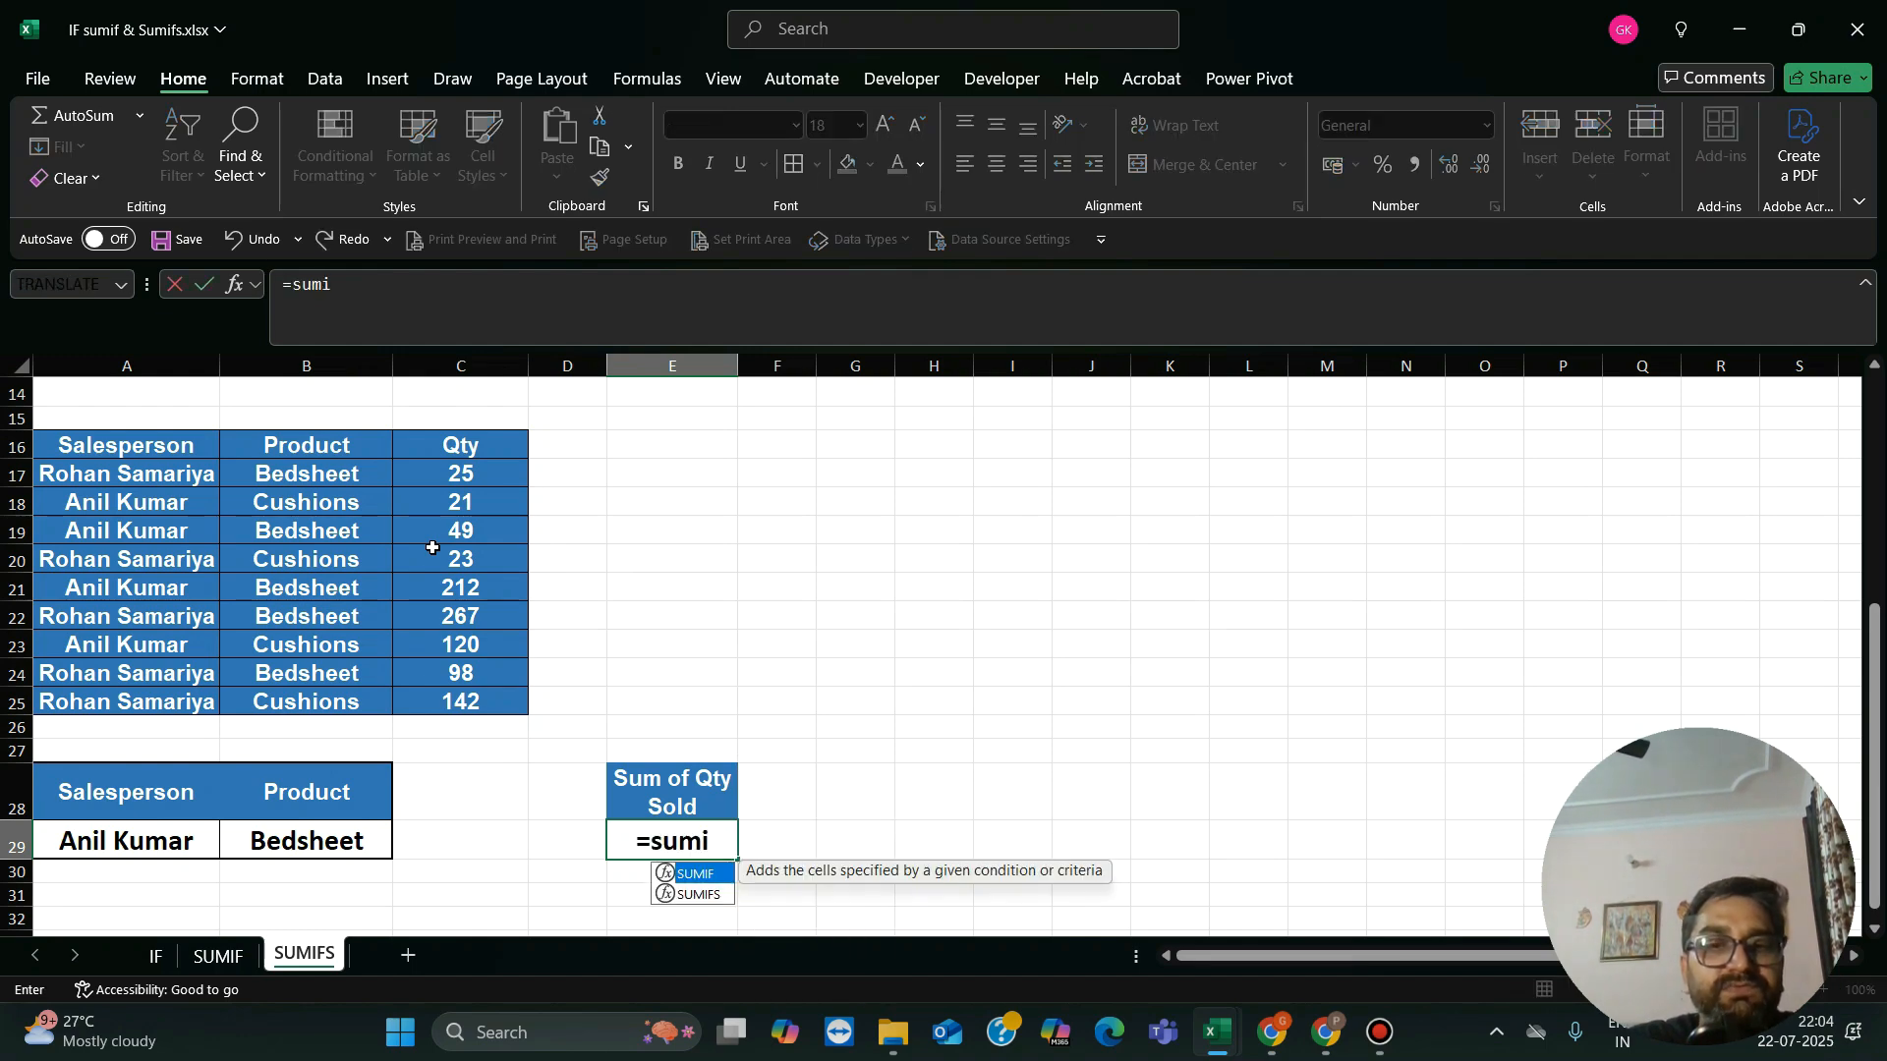
{"action": "type", "text": "fs("}
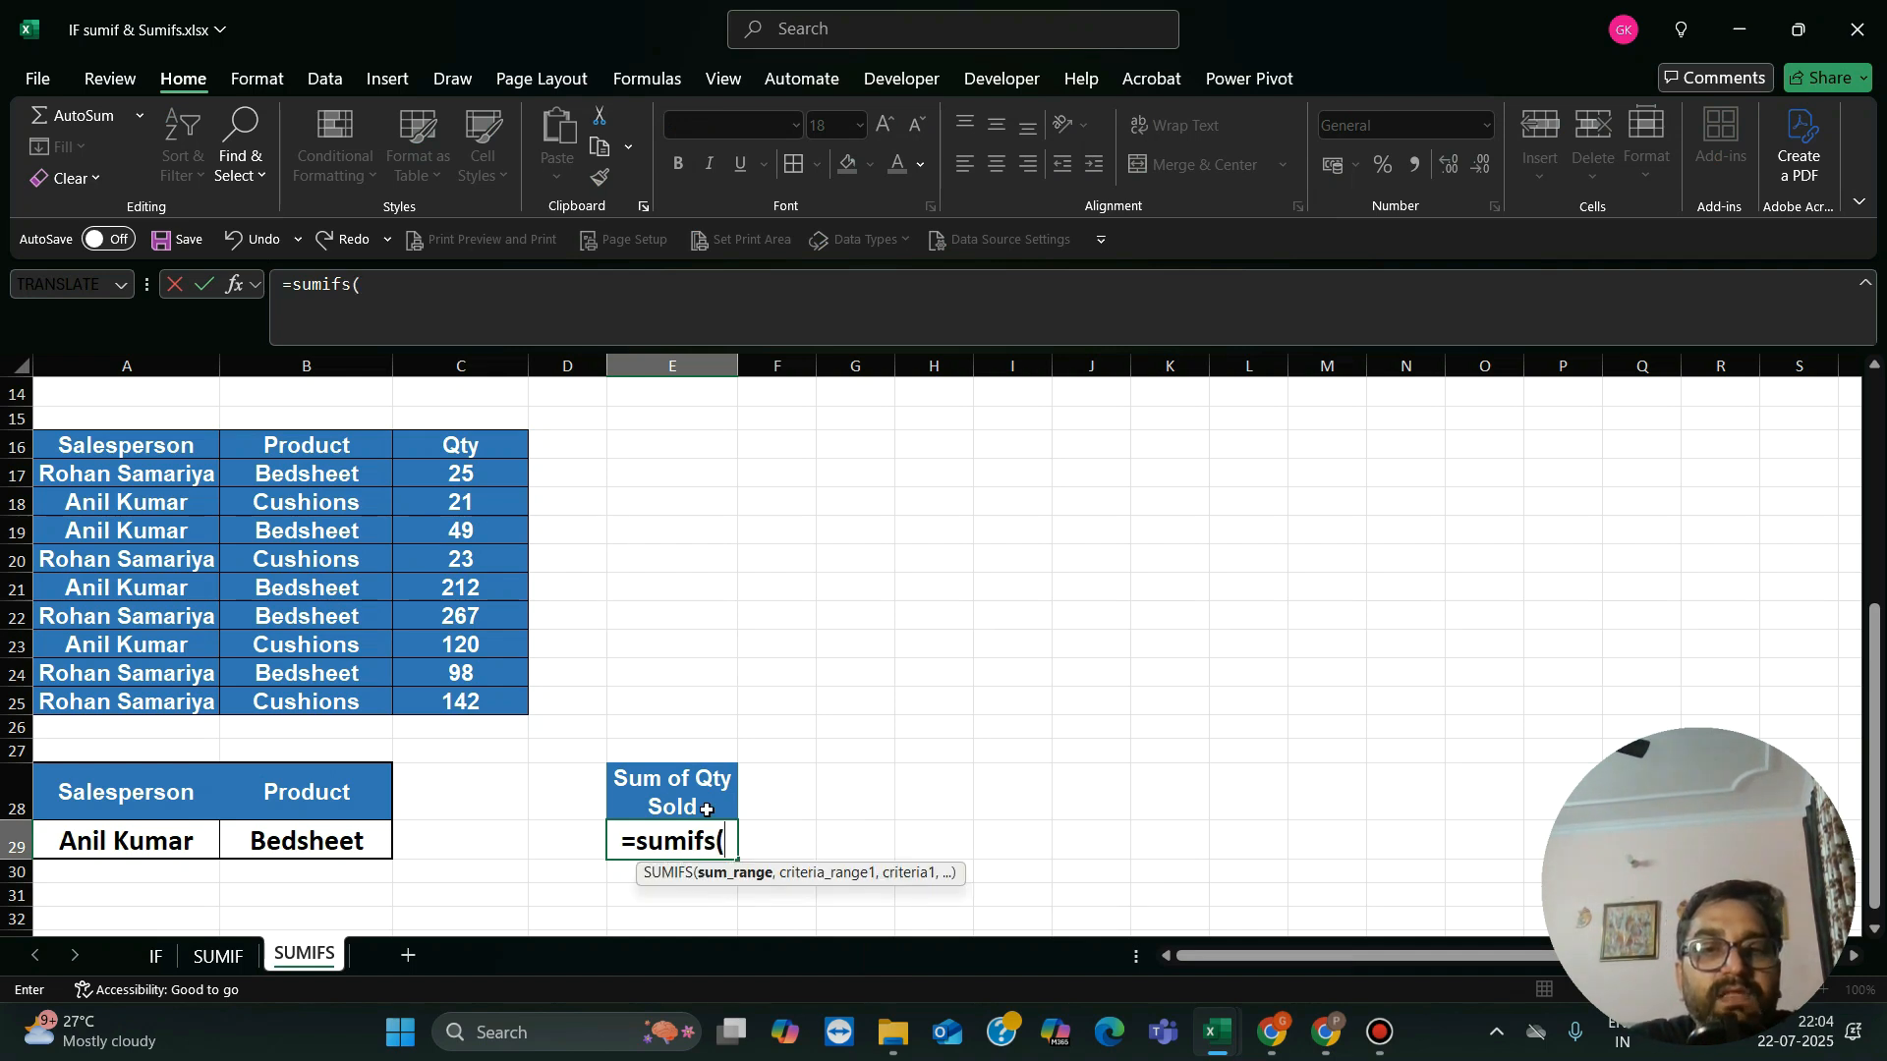
{"action": "left_click", "coordinate": [490, 471]}
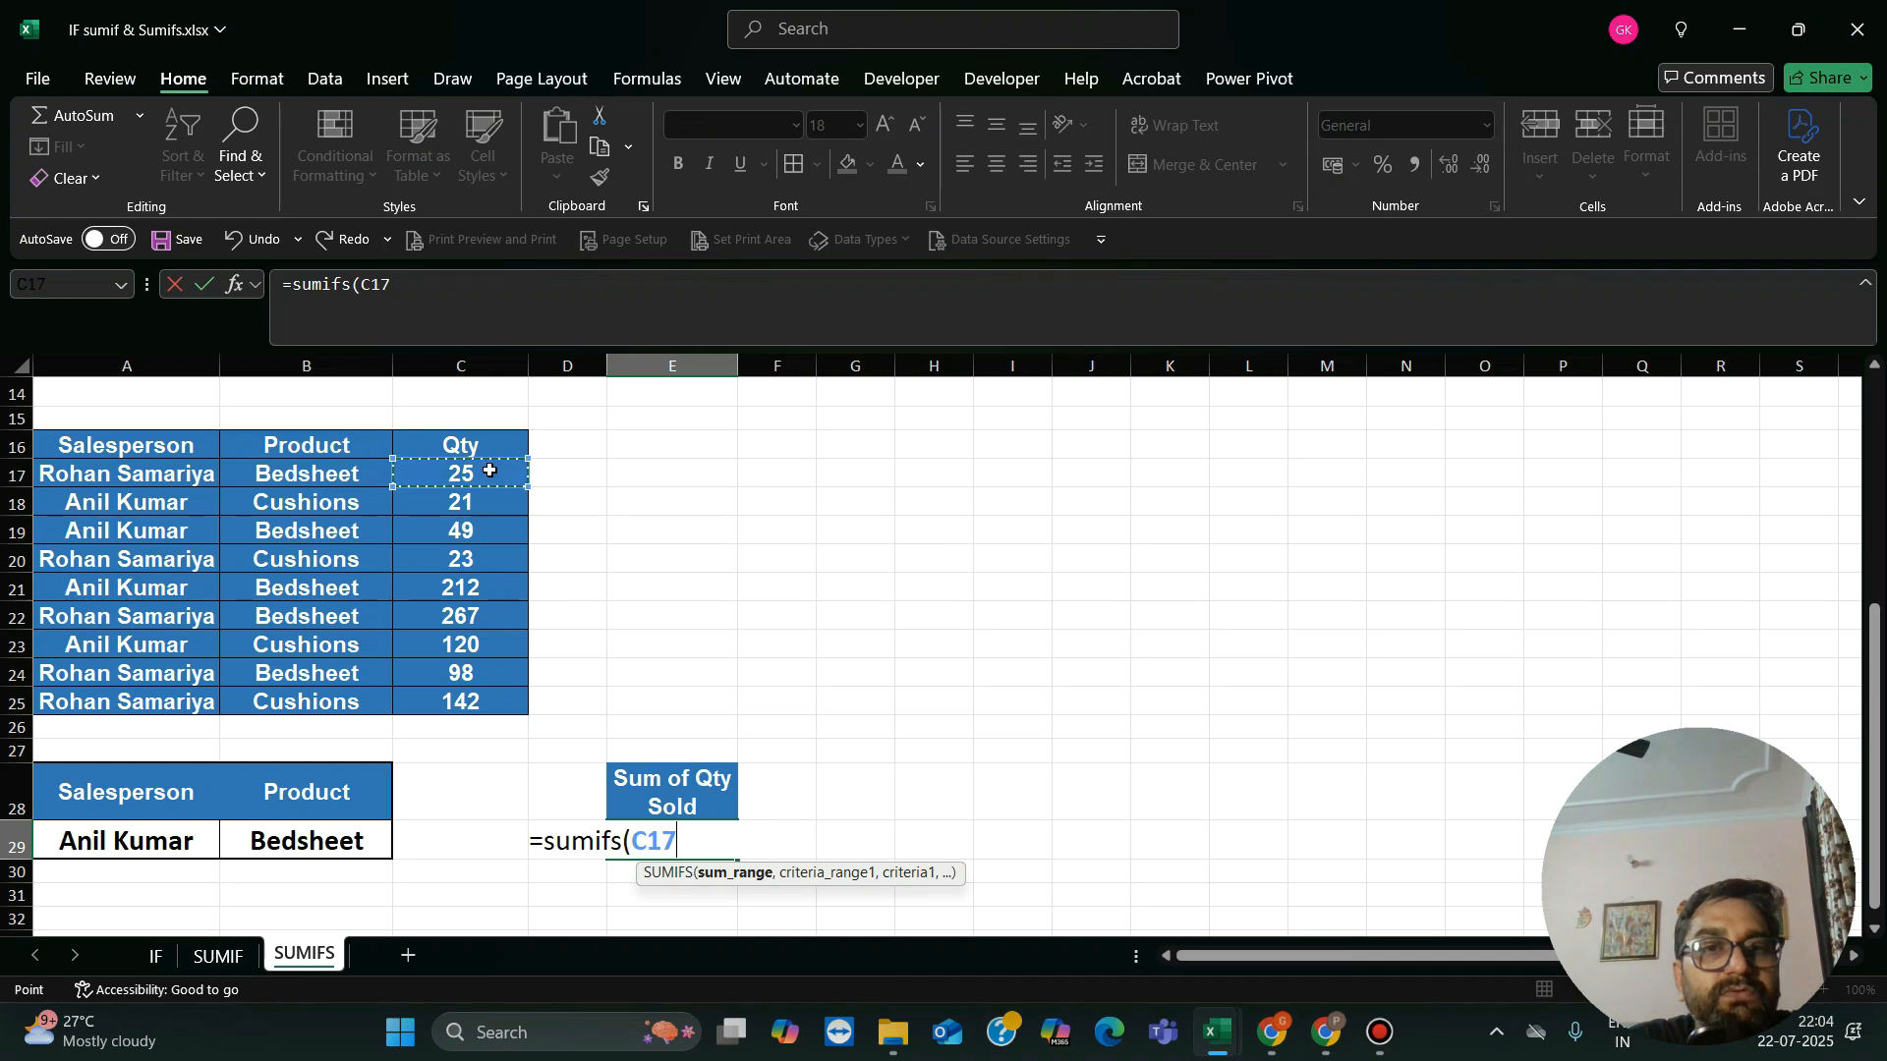
{"action": "key", "text": "shift+Down"}
{"action": "key", "text": "shift+Down"}
{"action": "key", "text": "shift+Down"}
{"action": "key", "text": "shift+Down"}
{"action": "key", "text": "shift+Down"}
{"action": "key", "text": "shift+Down"}
{"action": "key", "text": "shift+Down"}
{"action": "key", "text": "shift+Down"}
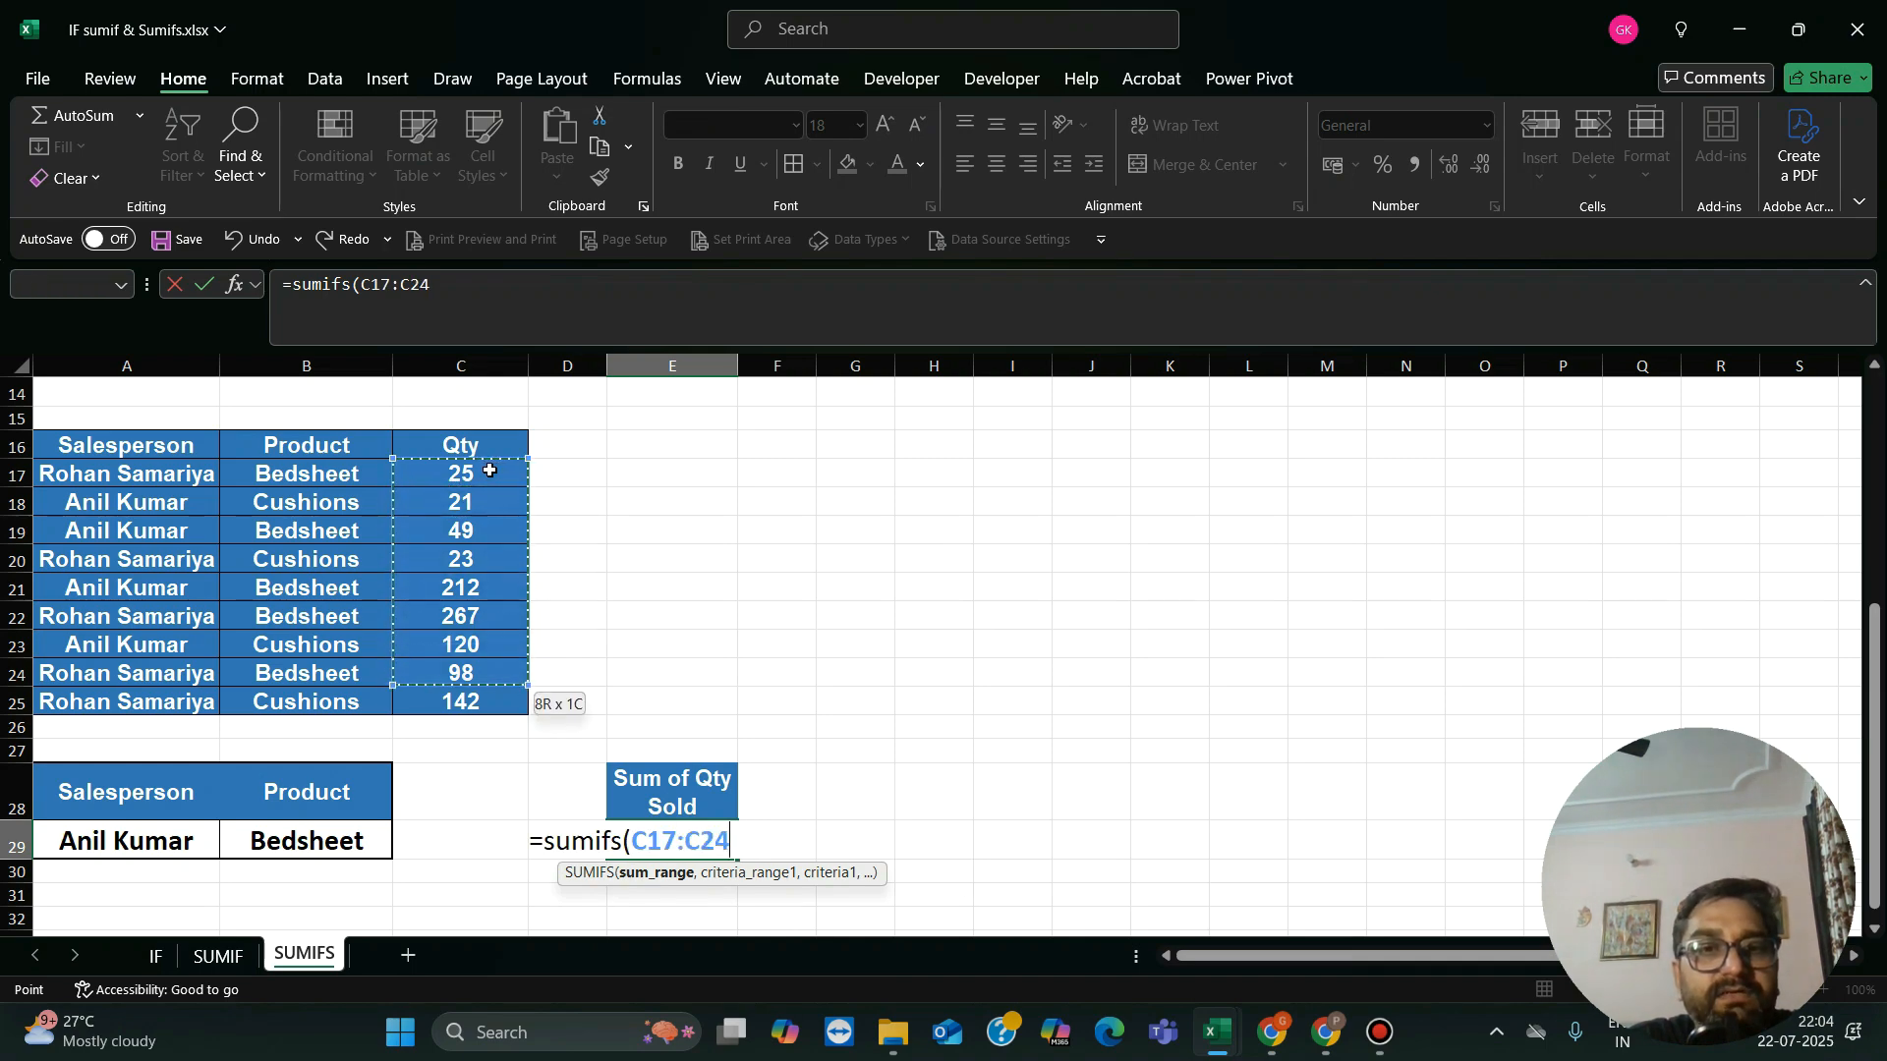
{"action": "type", "text": ")"}
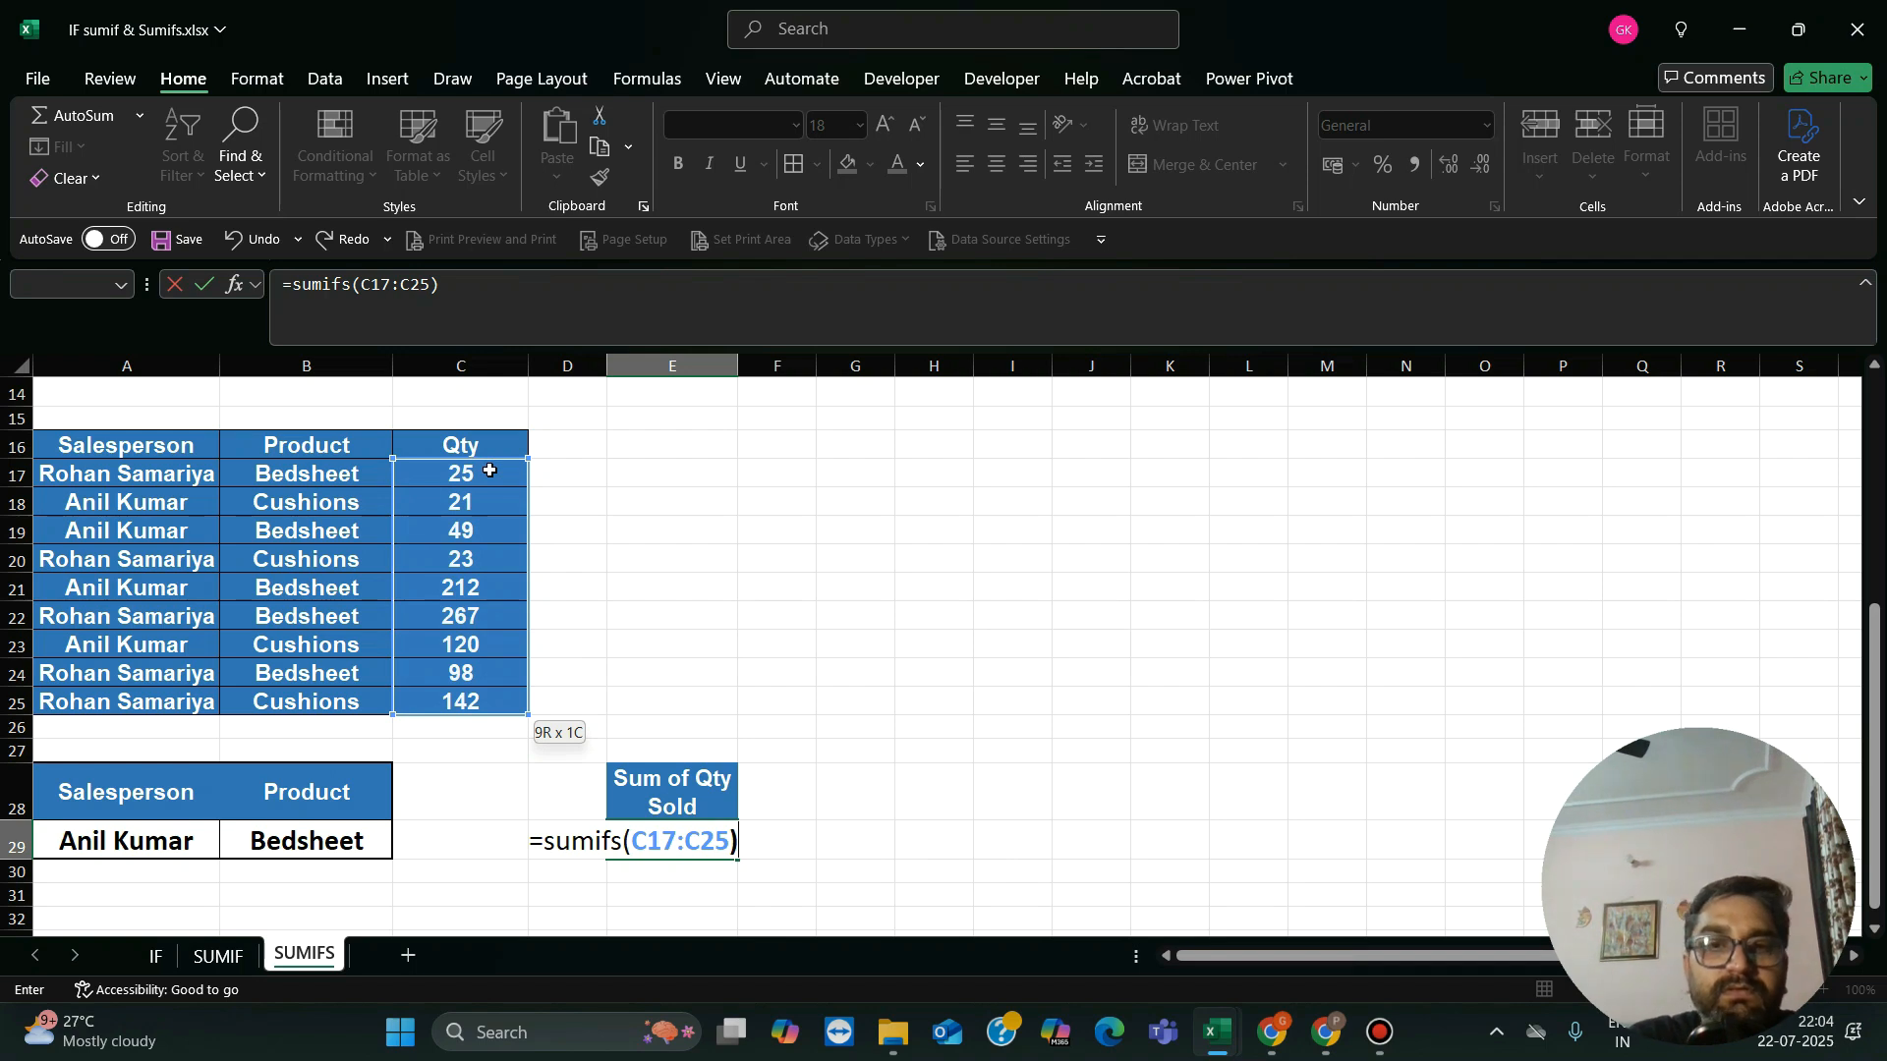
{"action": "key", "text": "BackSpace"}
{"action": "type", "text": ","}
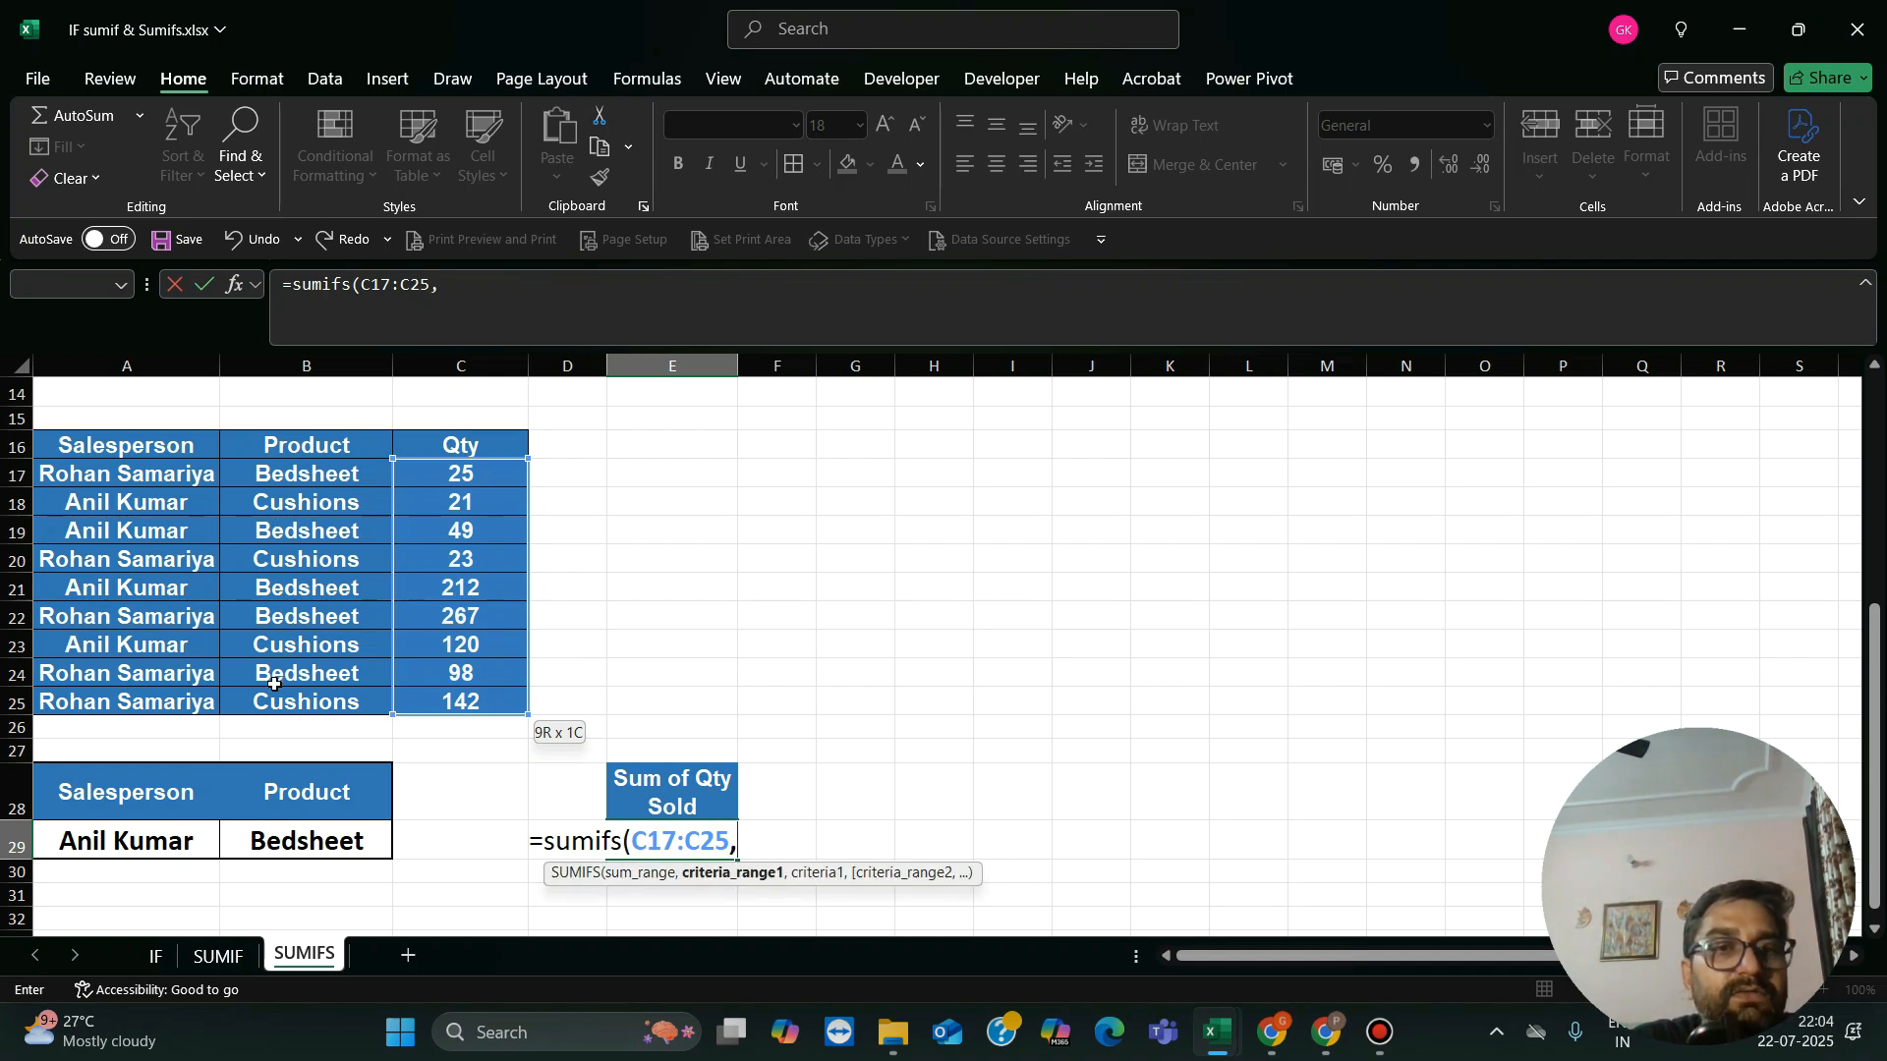
Step: Add the Salesperson column A17:A25 as the first criteria range, with A29 as its criterion
{"action": "left_click", "coordinate": [310, 474]}
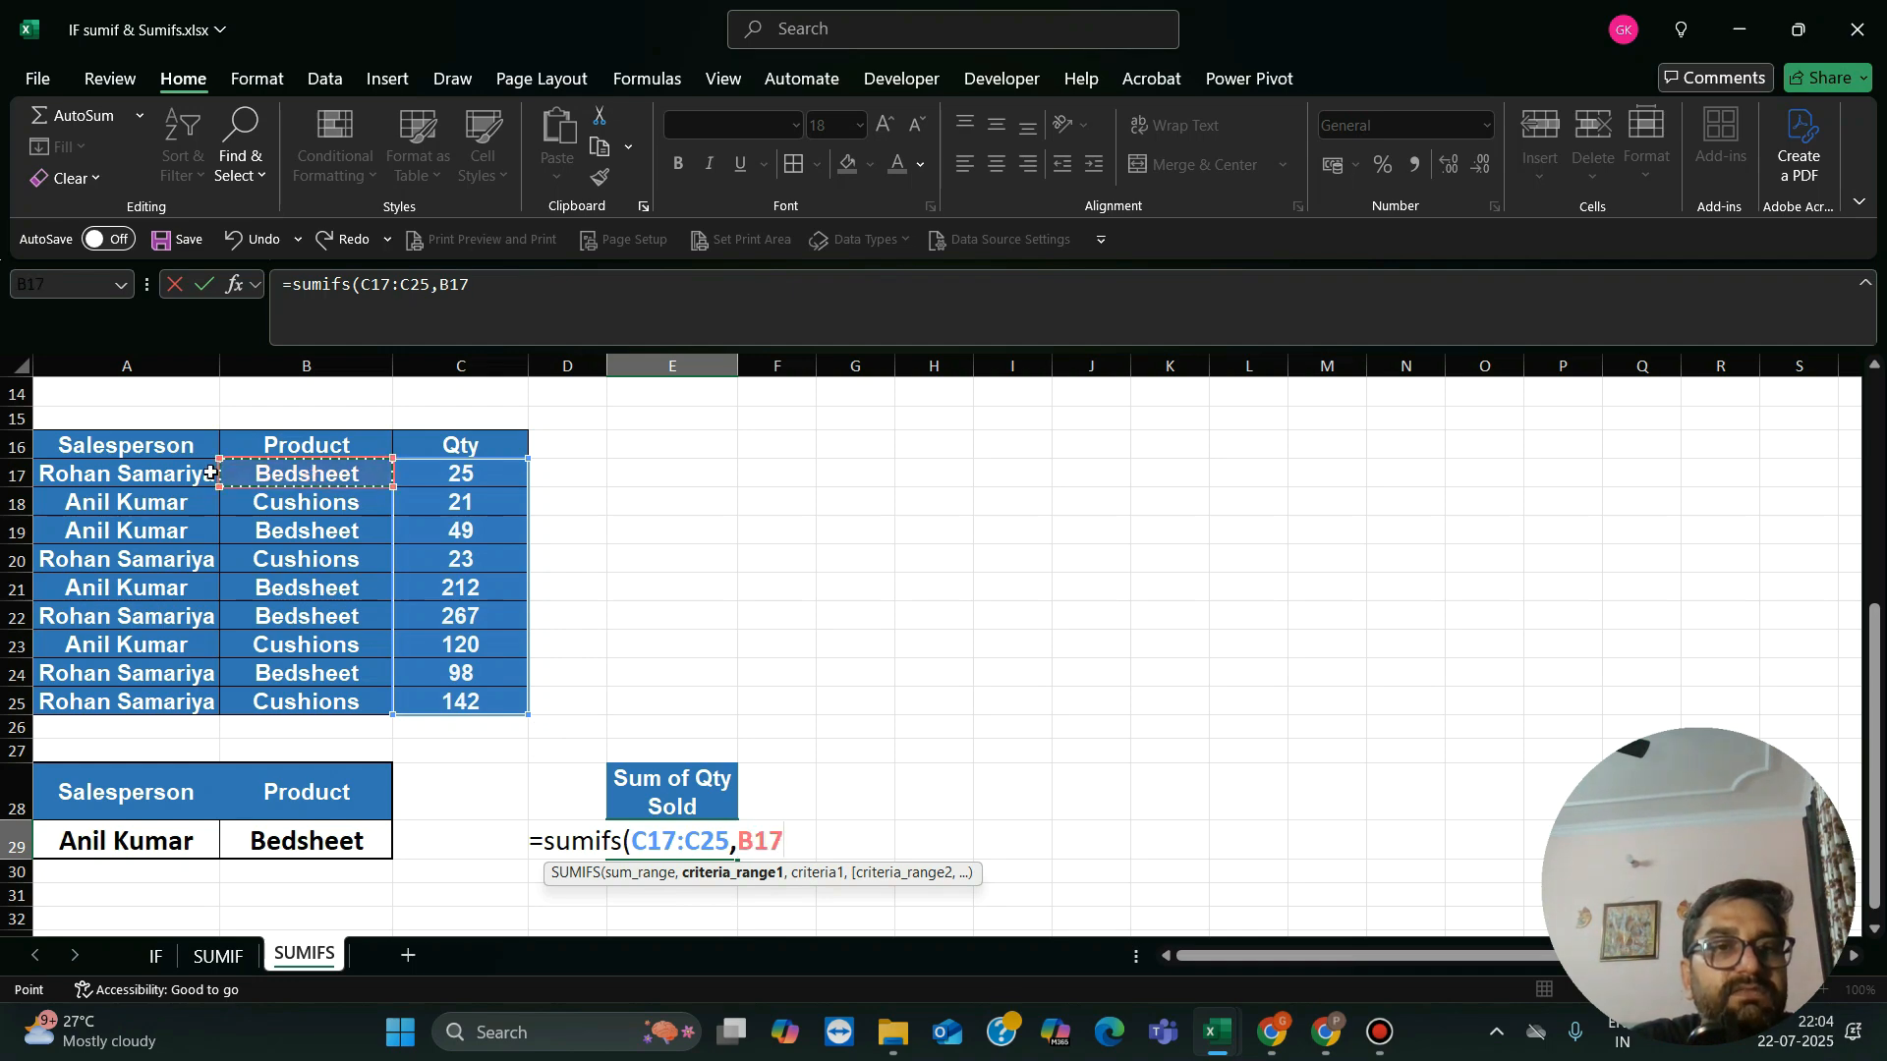
{"action": "left_click", "coordinate": [179, 477]}
{"action": "left_click_drag", "start_coordinate": [178, 530], "coordinate": [178, 702]}
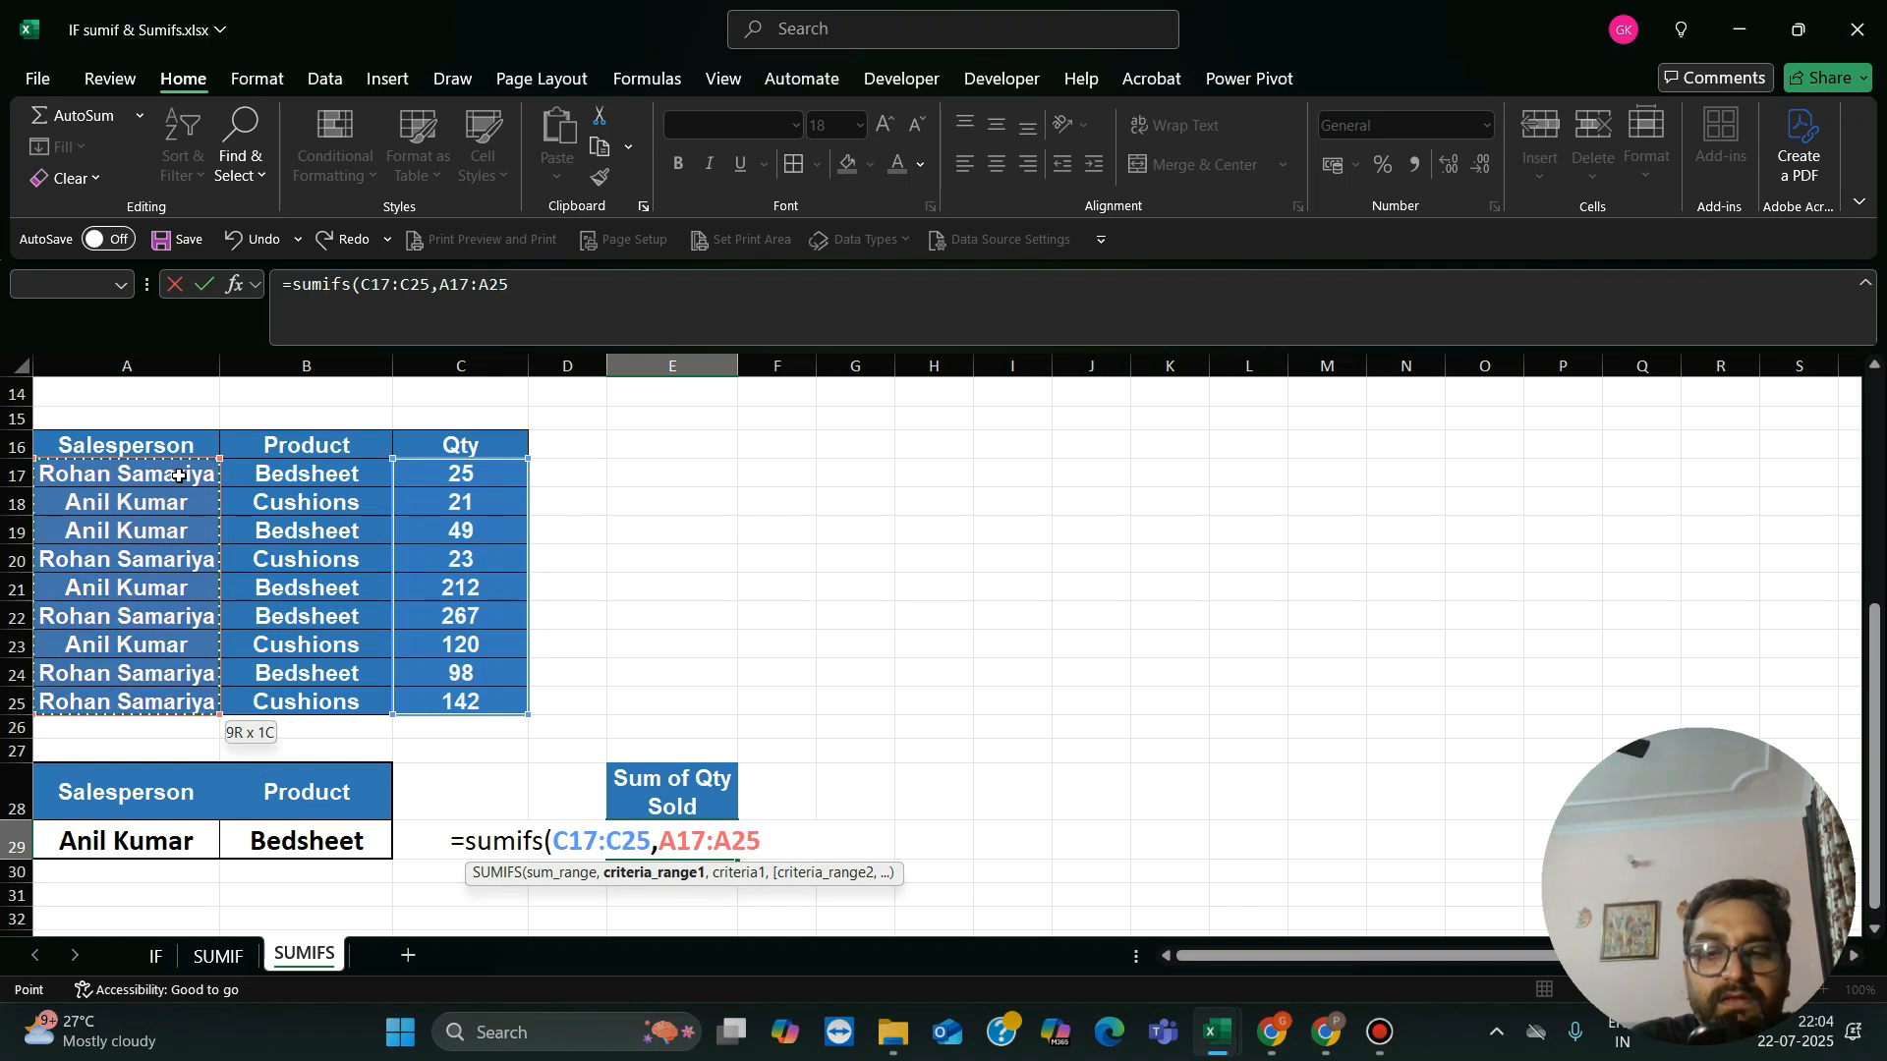
{"action": "type", "text": ","}
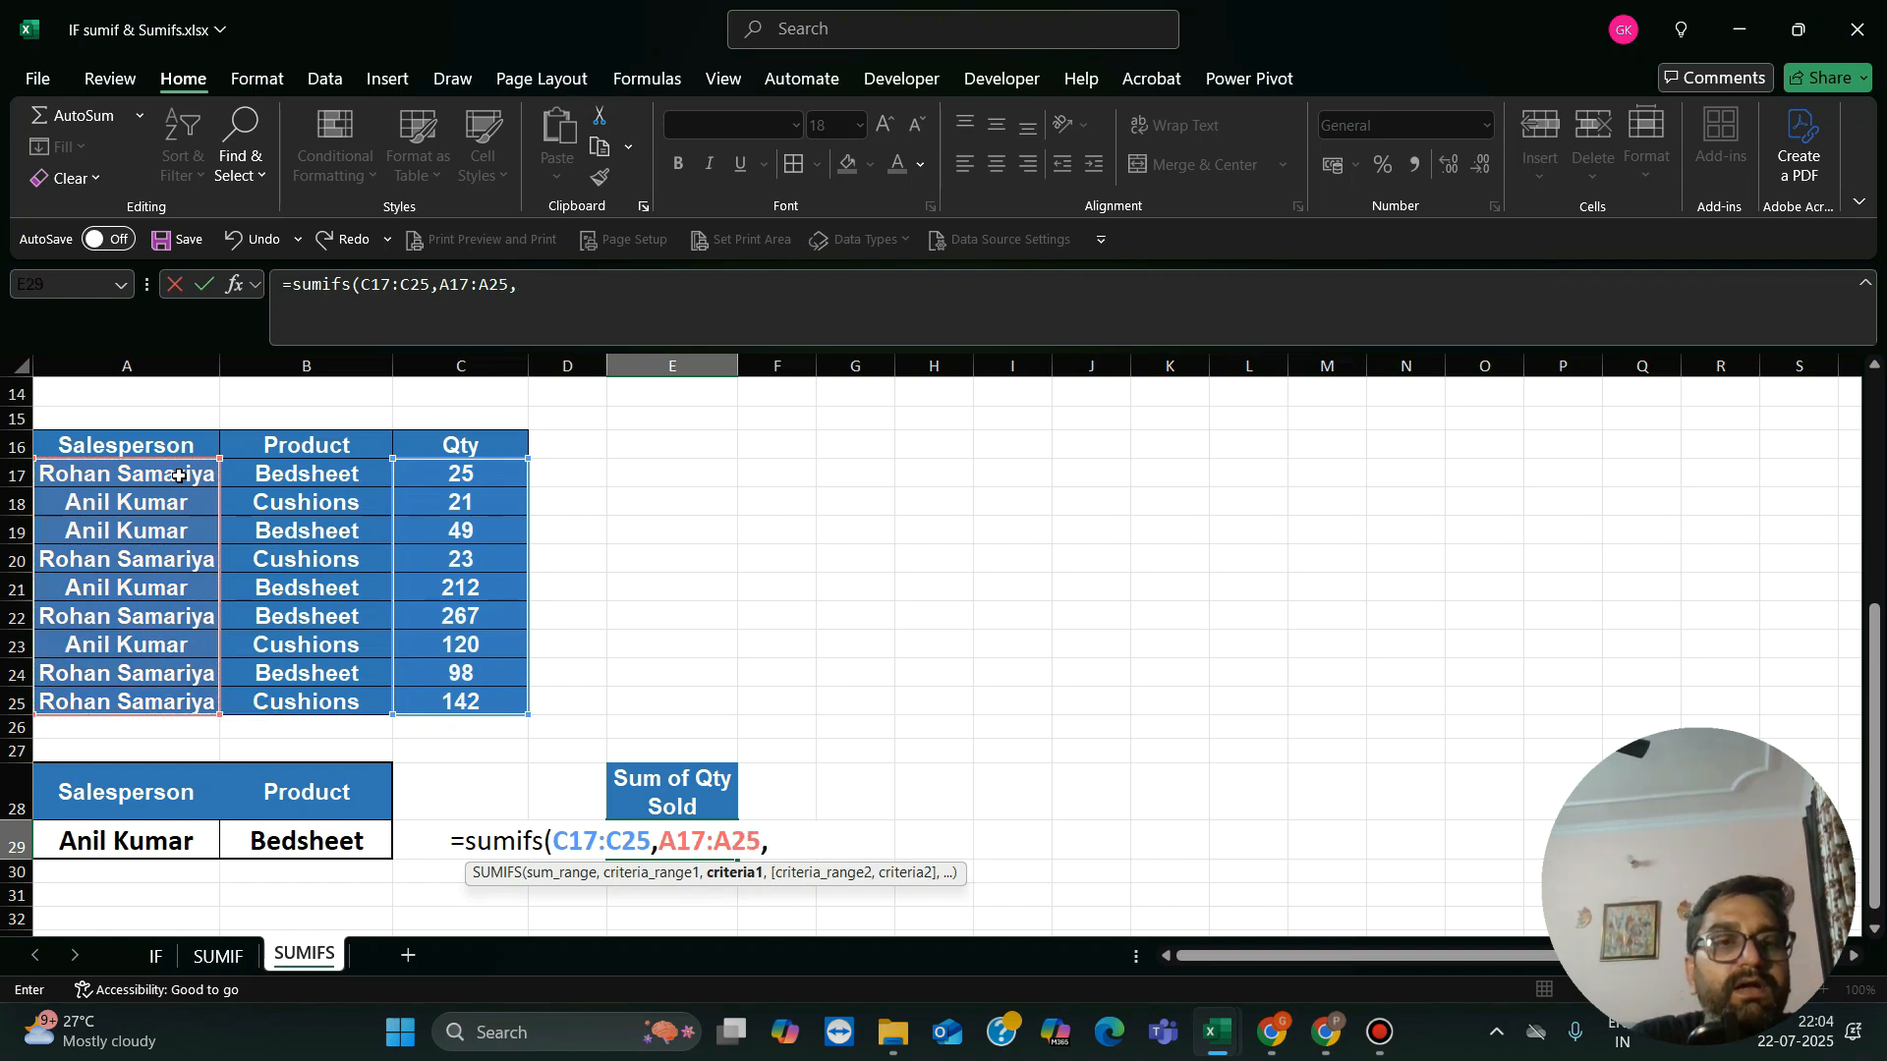
{"action": "left_click", "coordinate": [196, 836]}
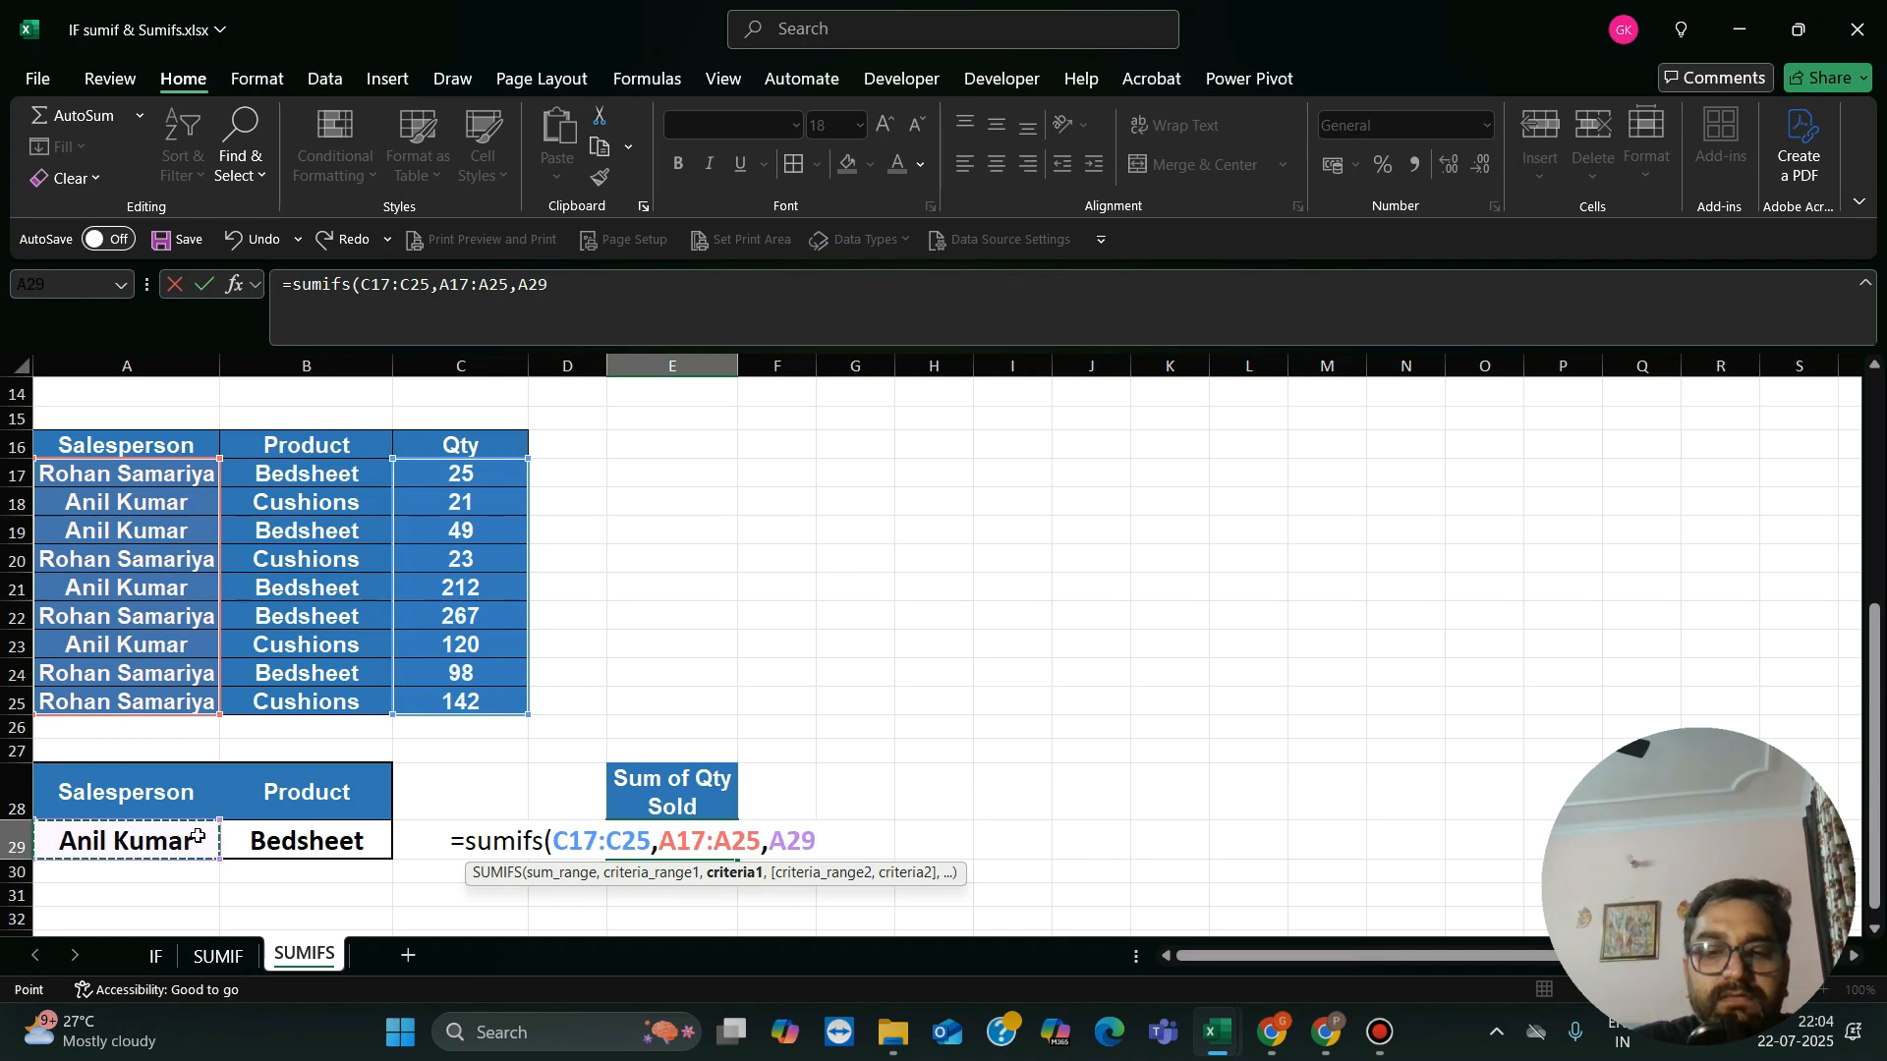
{"action": "type", "text": ","}
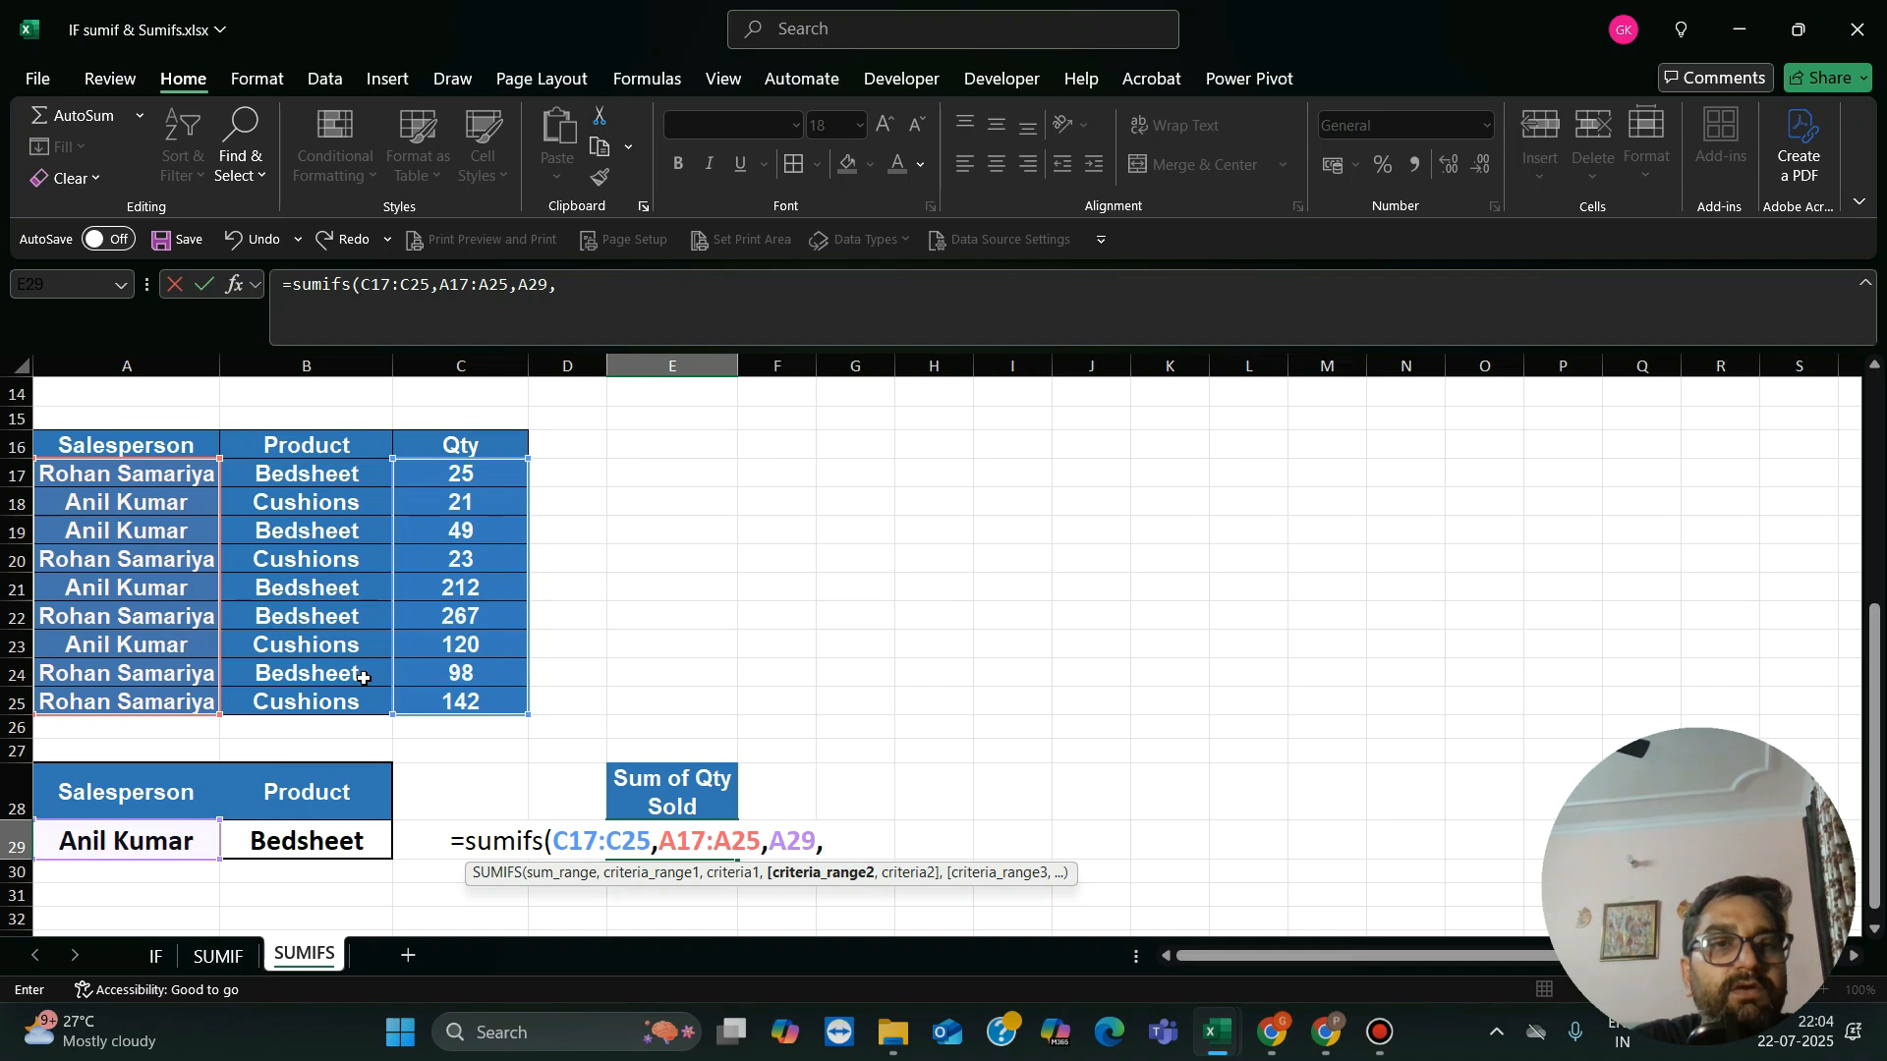
Step: Add the Product column B17:B25 with criterion B29 as the second condition and complete the SUMIFS formula
{"action": "left_click_drag", "start_coordinate": [332, 474], "coordinate": [332, 703]}
{"action": "type", "text": ","}
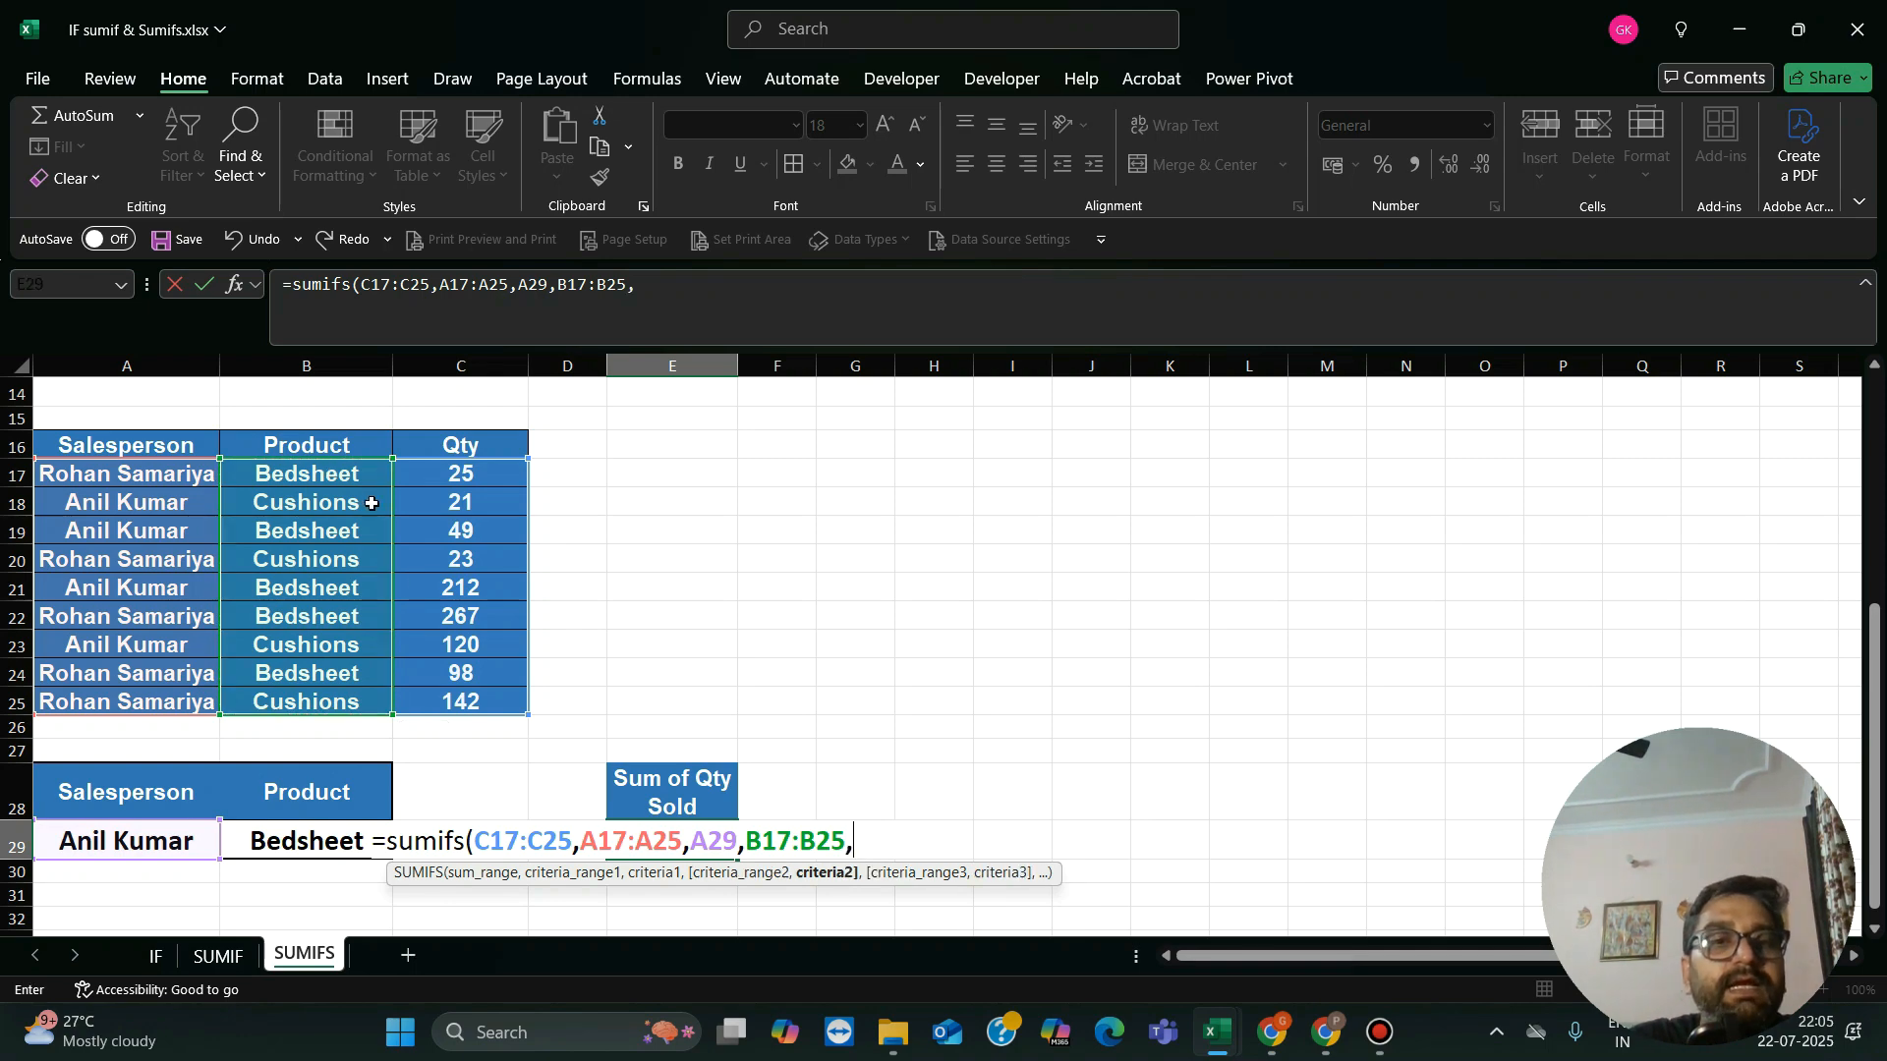
{"action": "left_click", "coordinate": [299, 839]}
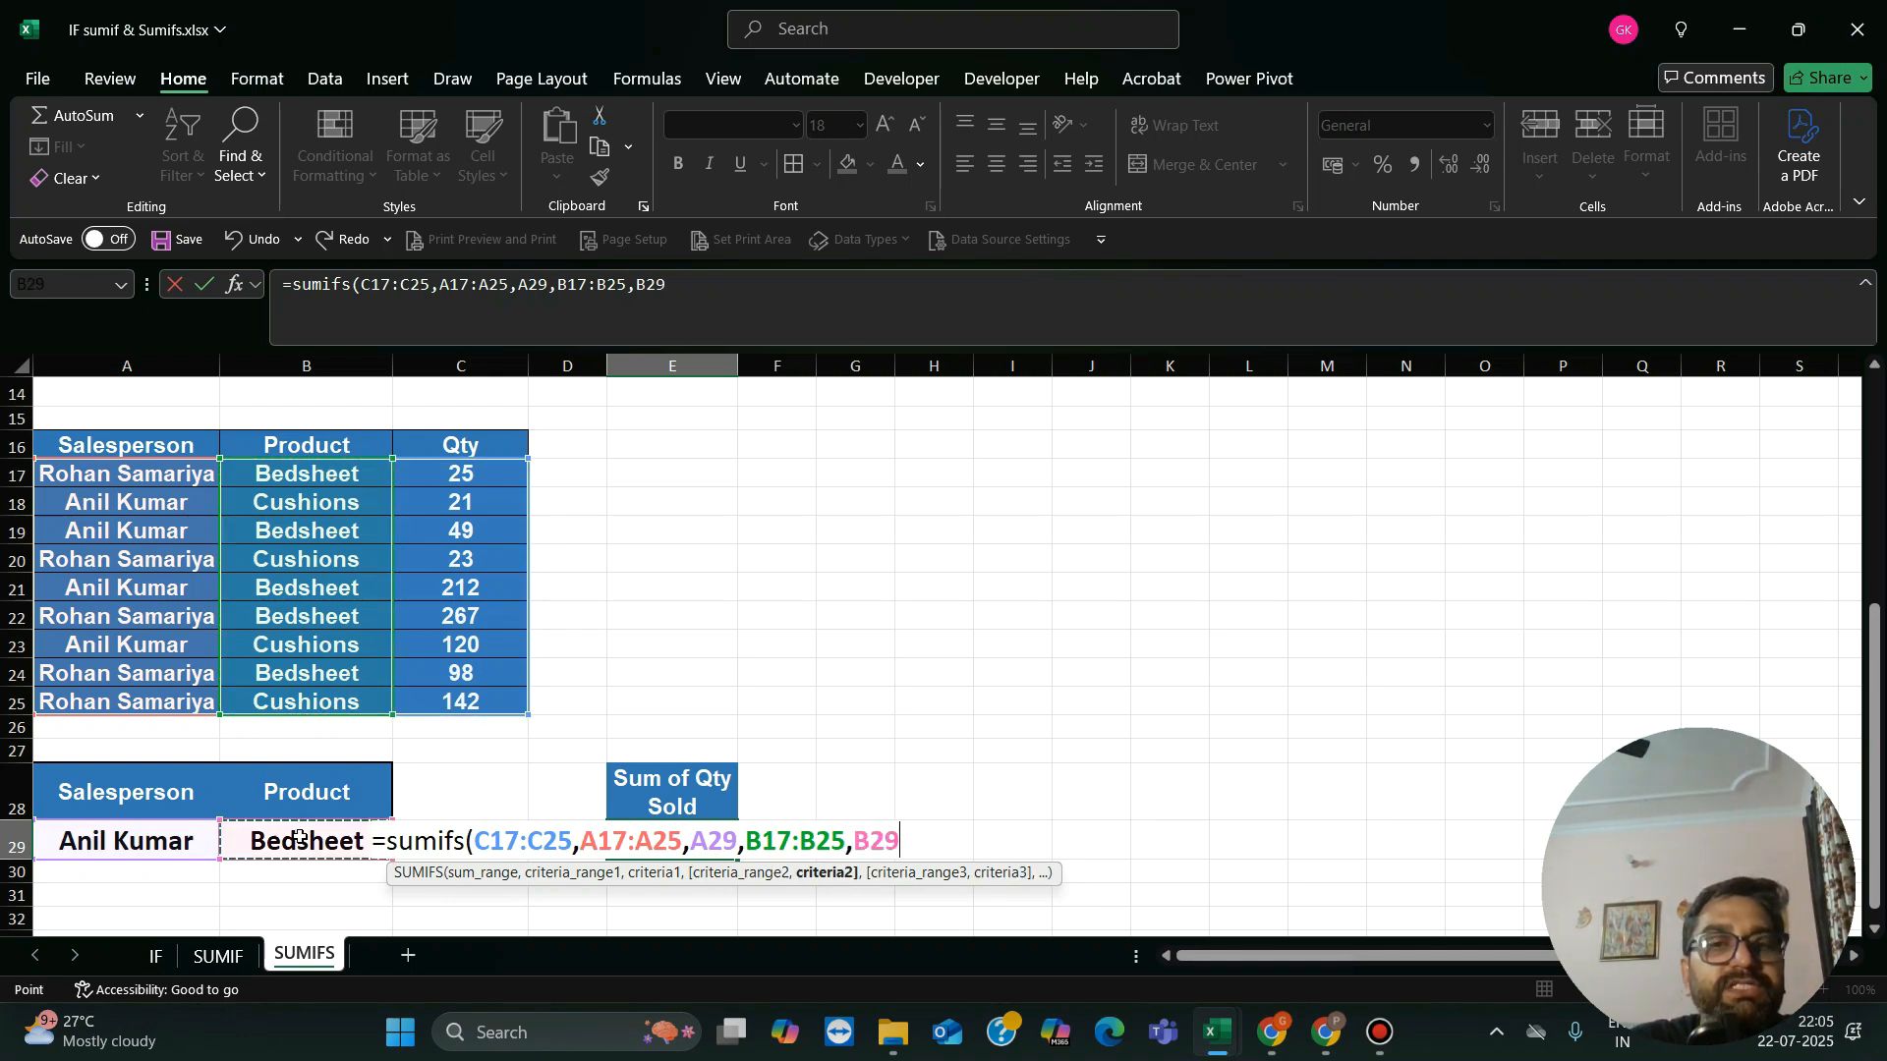
{"action": "type", "text": ")"}
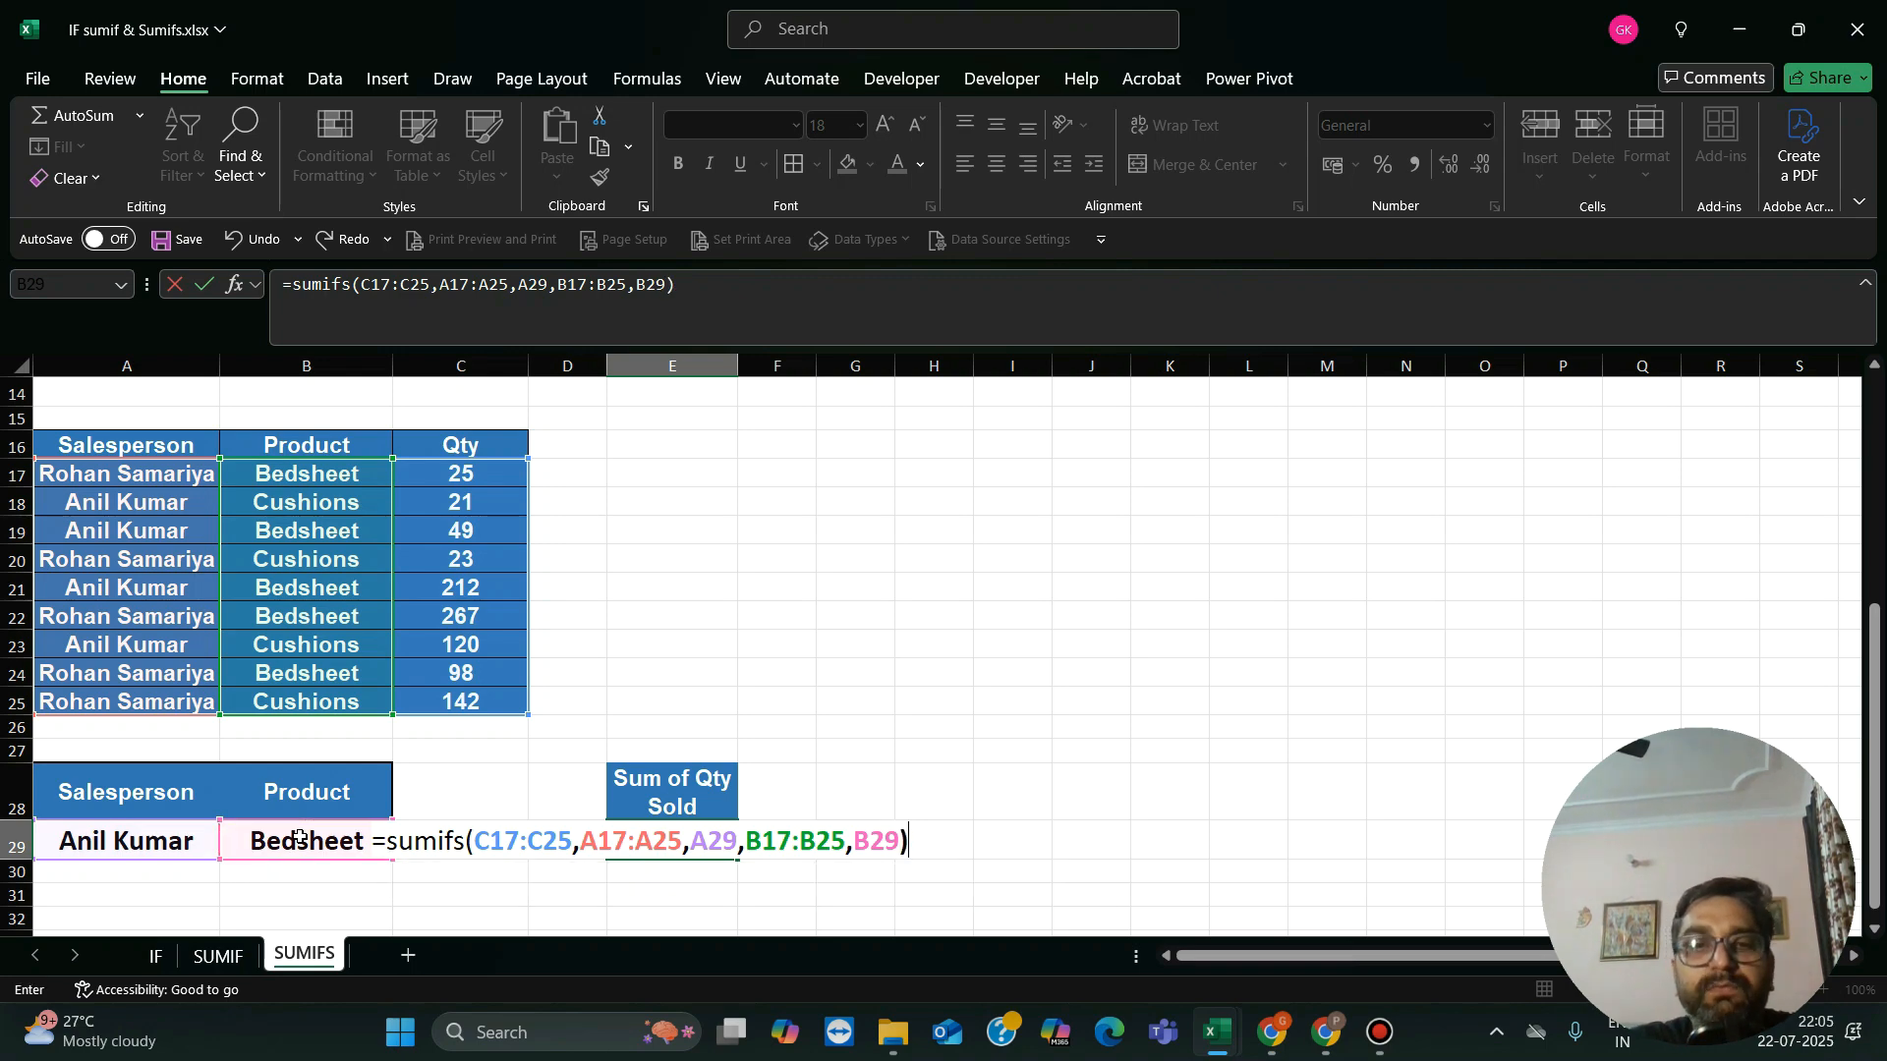
{"action": "key", "text": "Return"}
Step: Review the salesperson and product criteria in row 29 against the Sum of Qty Sold result in E29
{"action": "key", "text": "Up"}
{"action": "key", "text": "Left"}
{"action": "key", "text": "Left"}
{"action": "key", "text": "Left"}
{"action": "key", "text": "Left"}
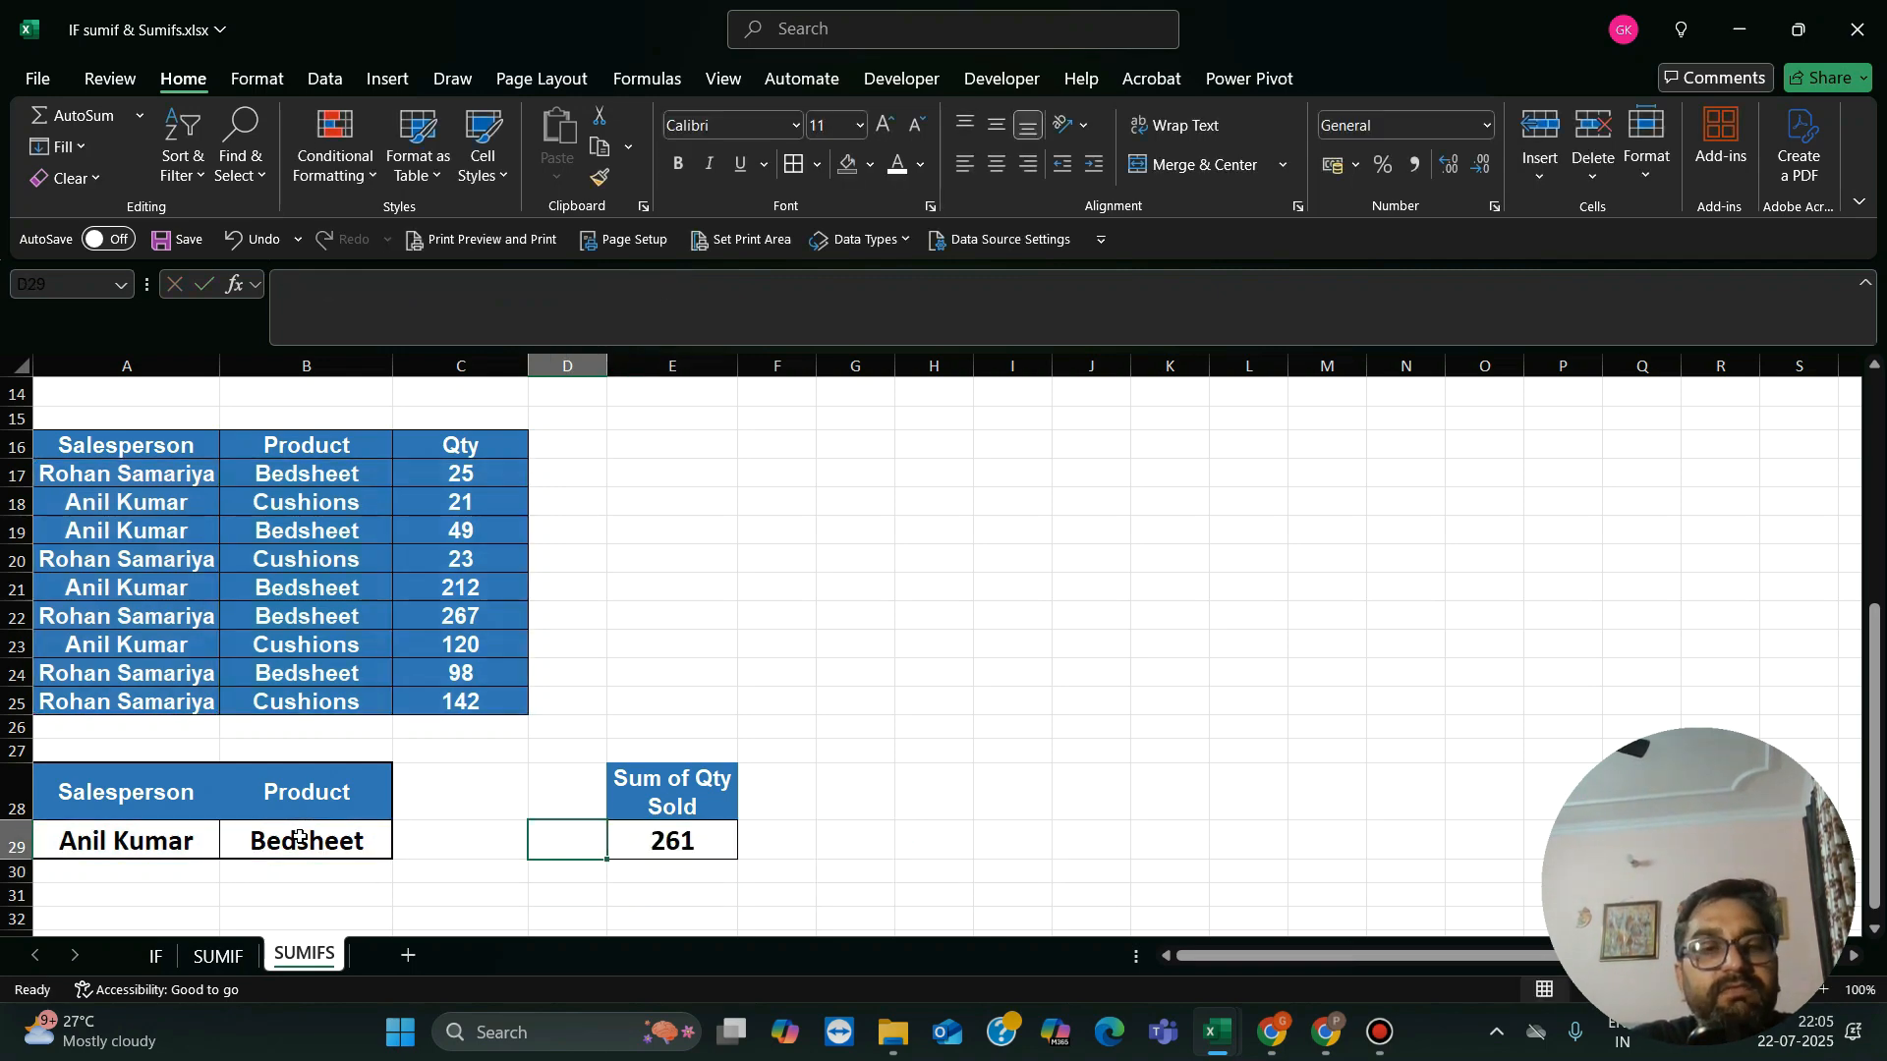
{"action": "key", "text": "Right"}
{"action": "key", "text": "Right"}
{"action": "key", "text": "Right"}
{"action": "key", "text": "Left"}
{"action": "key", "text": "Left"}
{"action": "key", "text": "Left"}
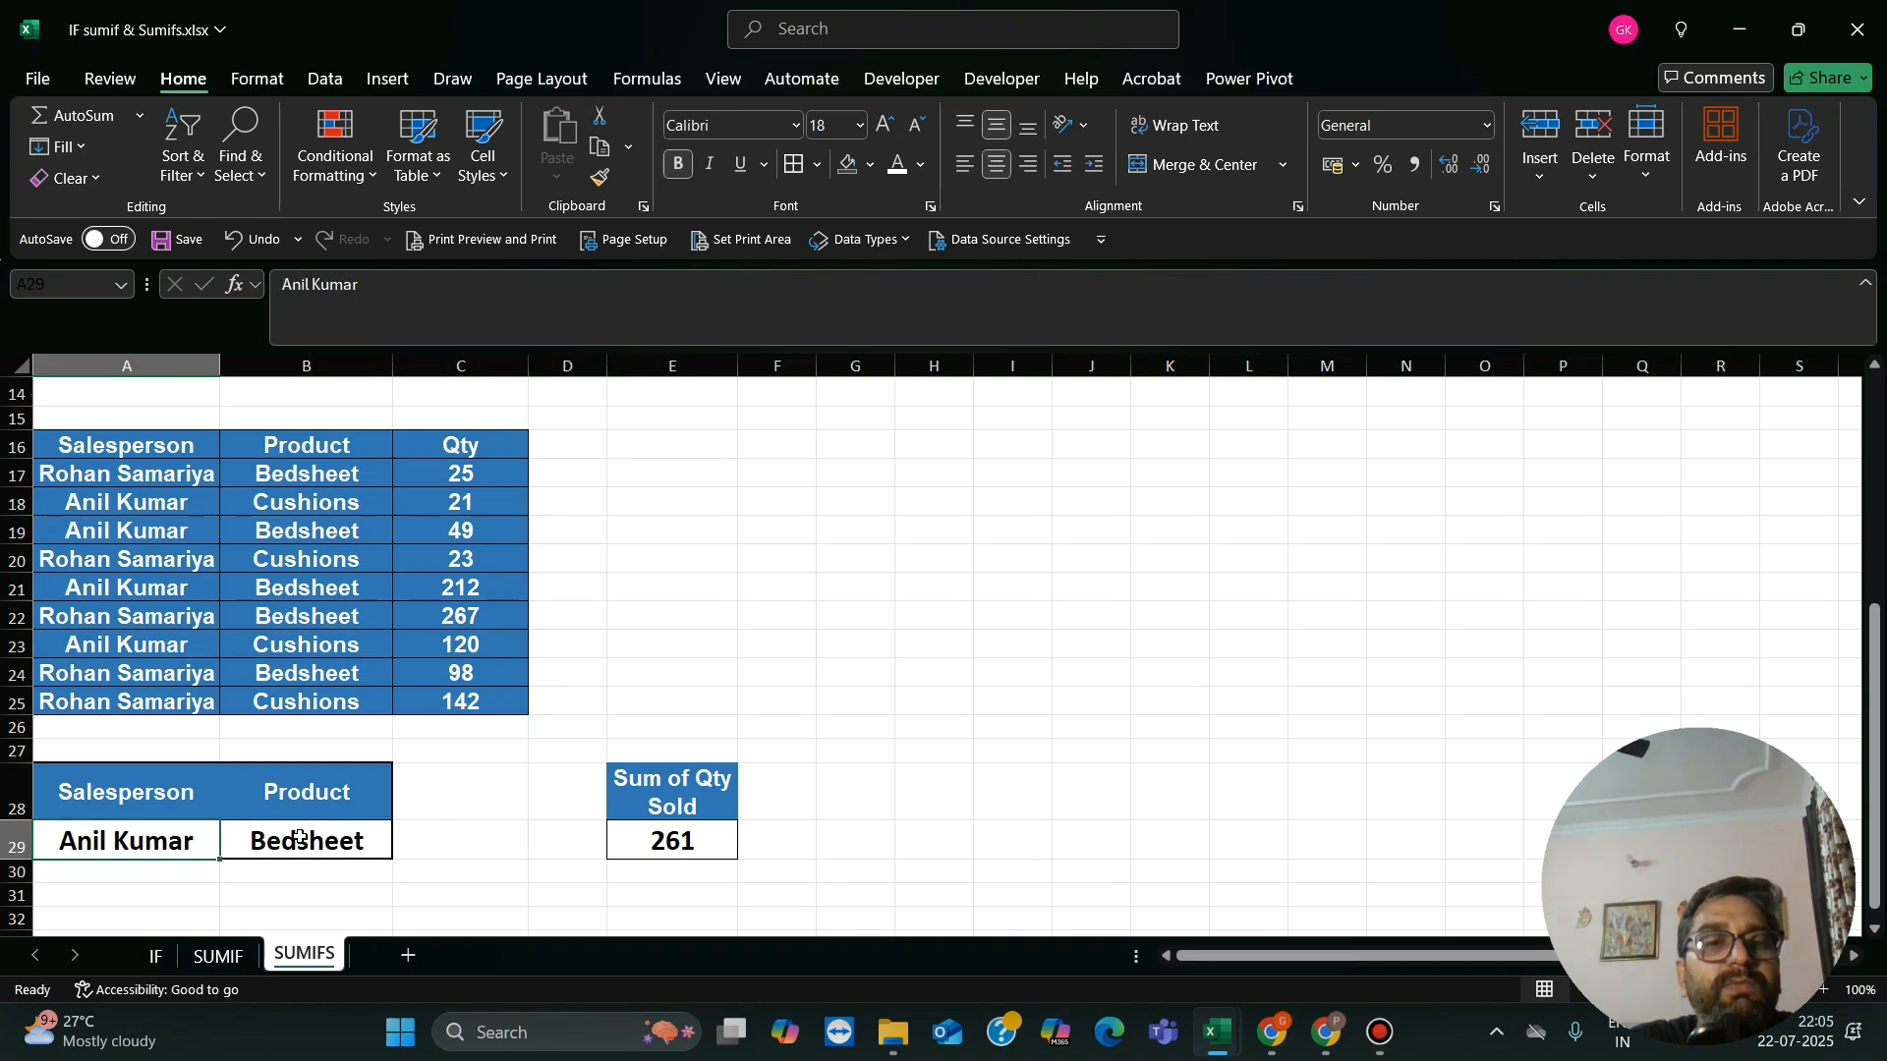
{"action": "key", "text": "Right"}
{"action": "key", "text": "Right"}
{"action": "key", "text": "Right"}
{"action": "key", "text": "Right"}
{"action": "key", "text": "Left"}
{"action": "key", "text": "Left"}
{"action": "key", "text": "Left"}
{"action": "key", "text": "Left"}
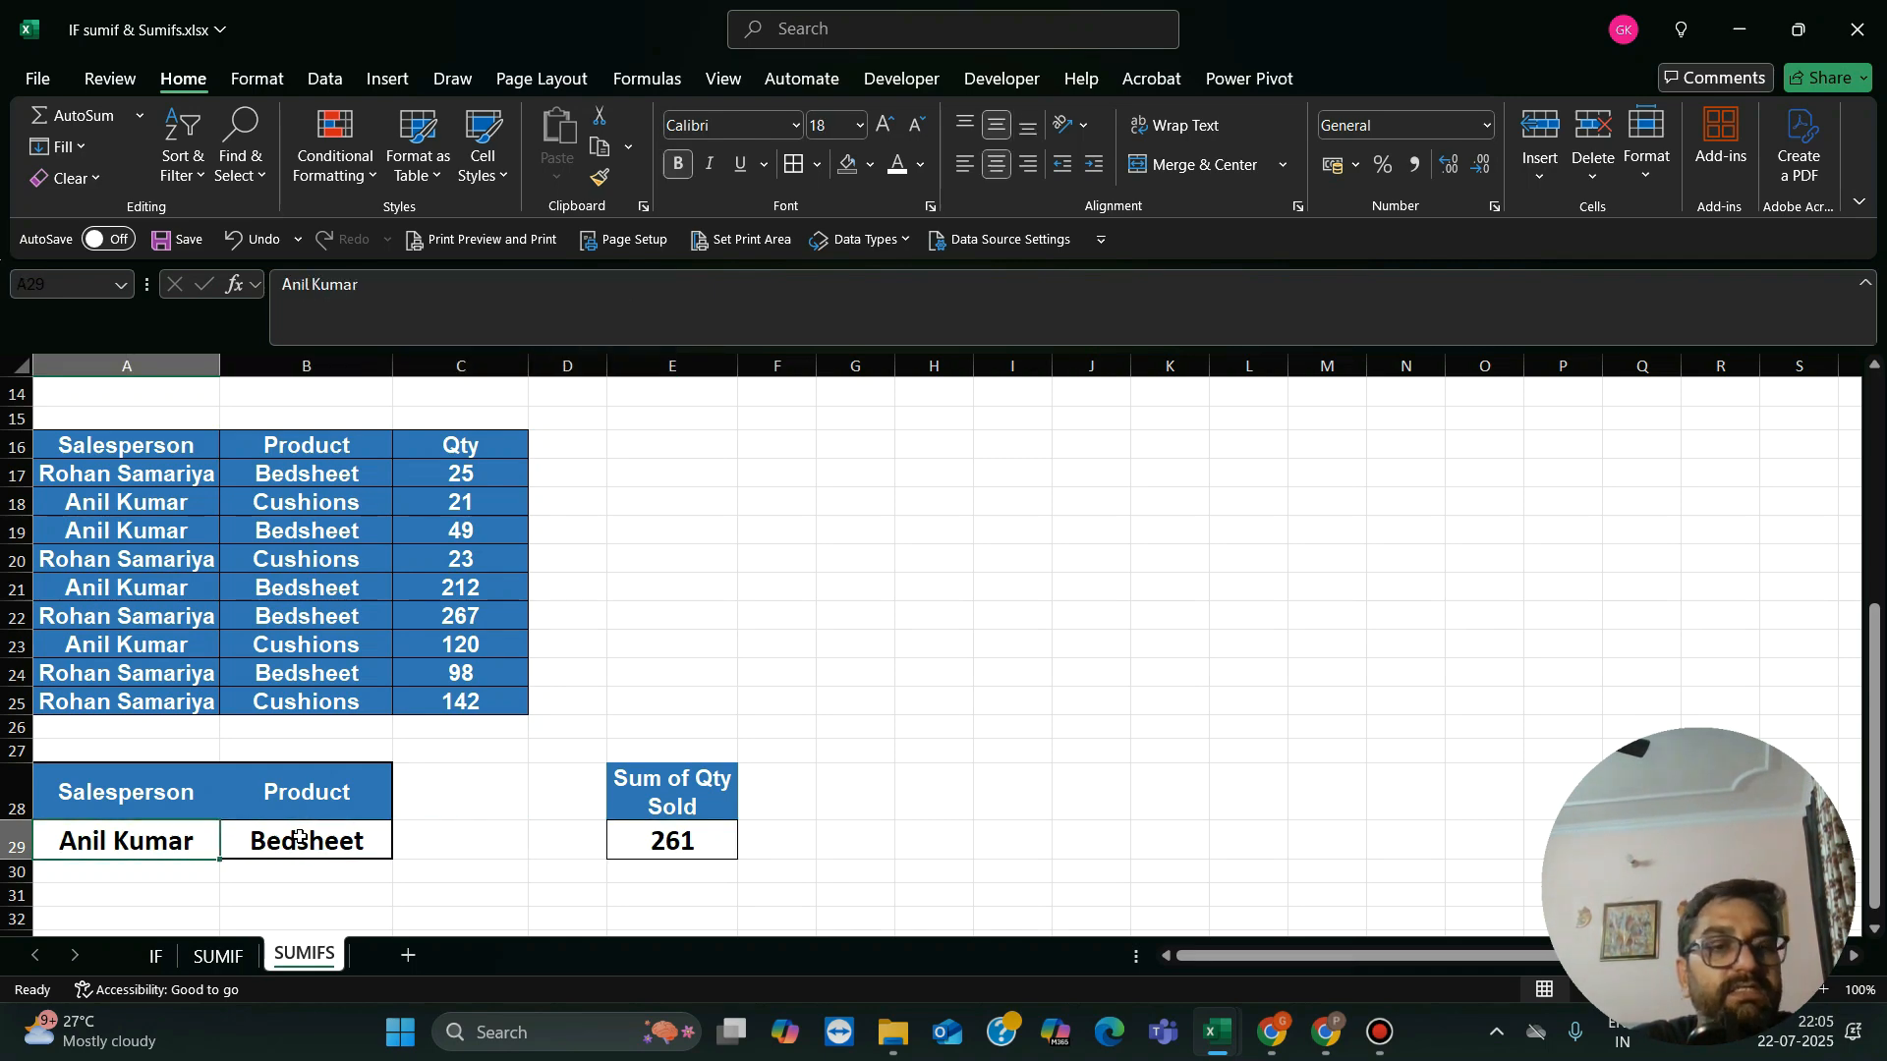
{"action": "key", "text": "Right"}
{"action": "key", "text": "Left"}
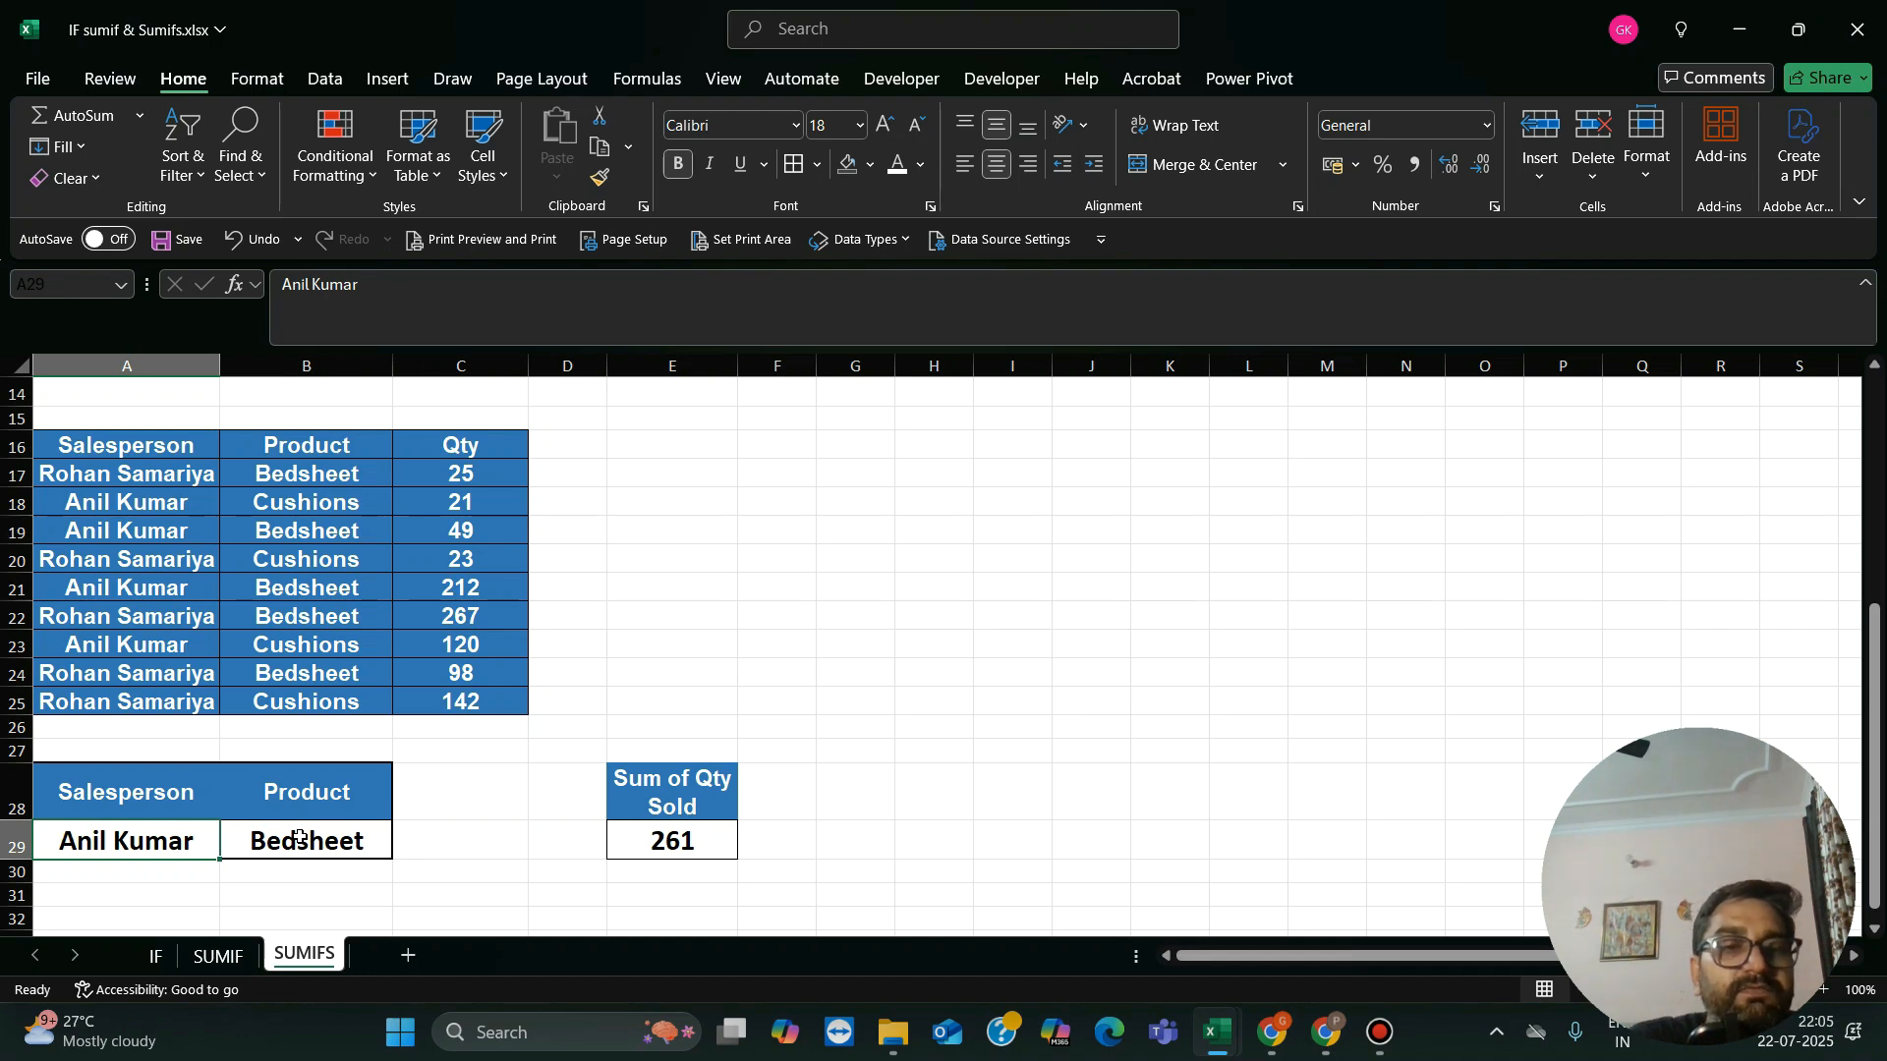
Step: Replace the salesperson criterion in A29 with the name listed in A17 and check the total in E29
{"action": "type", "text": "Rohan"}
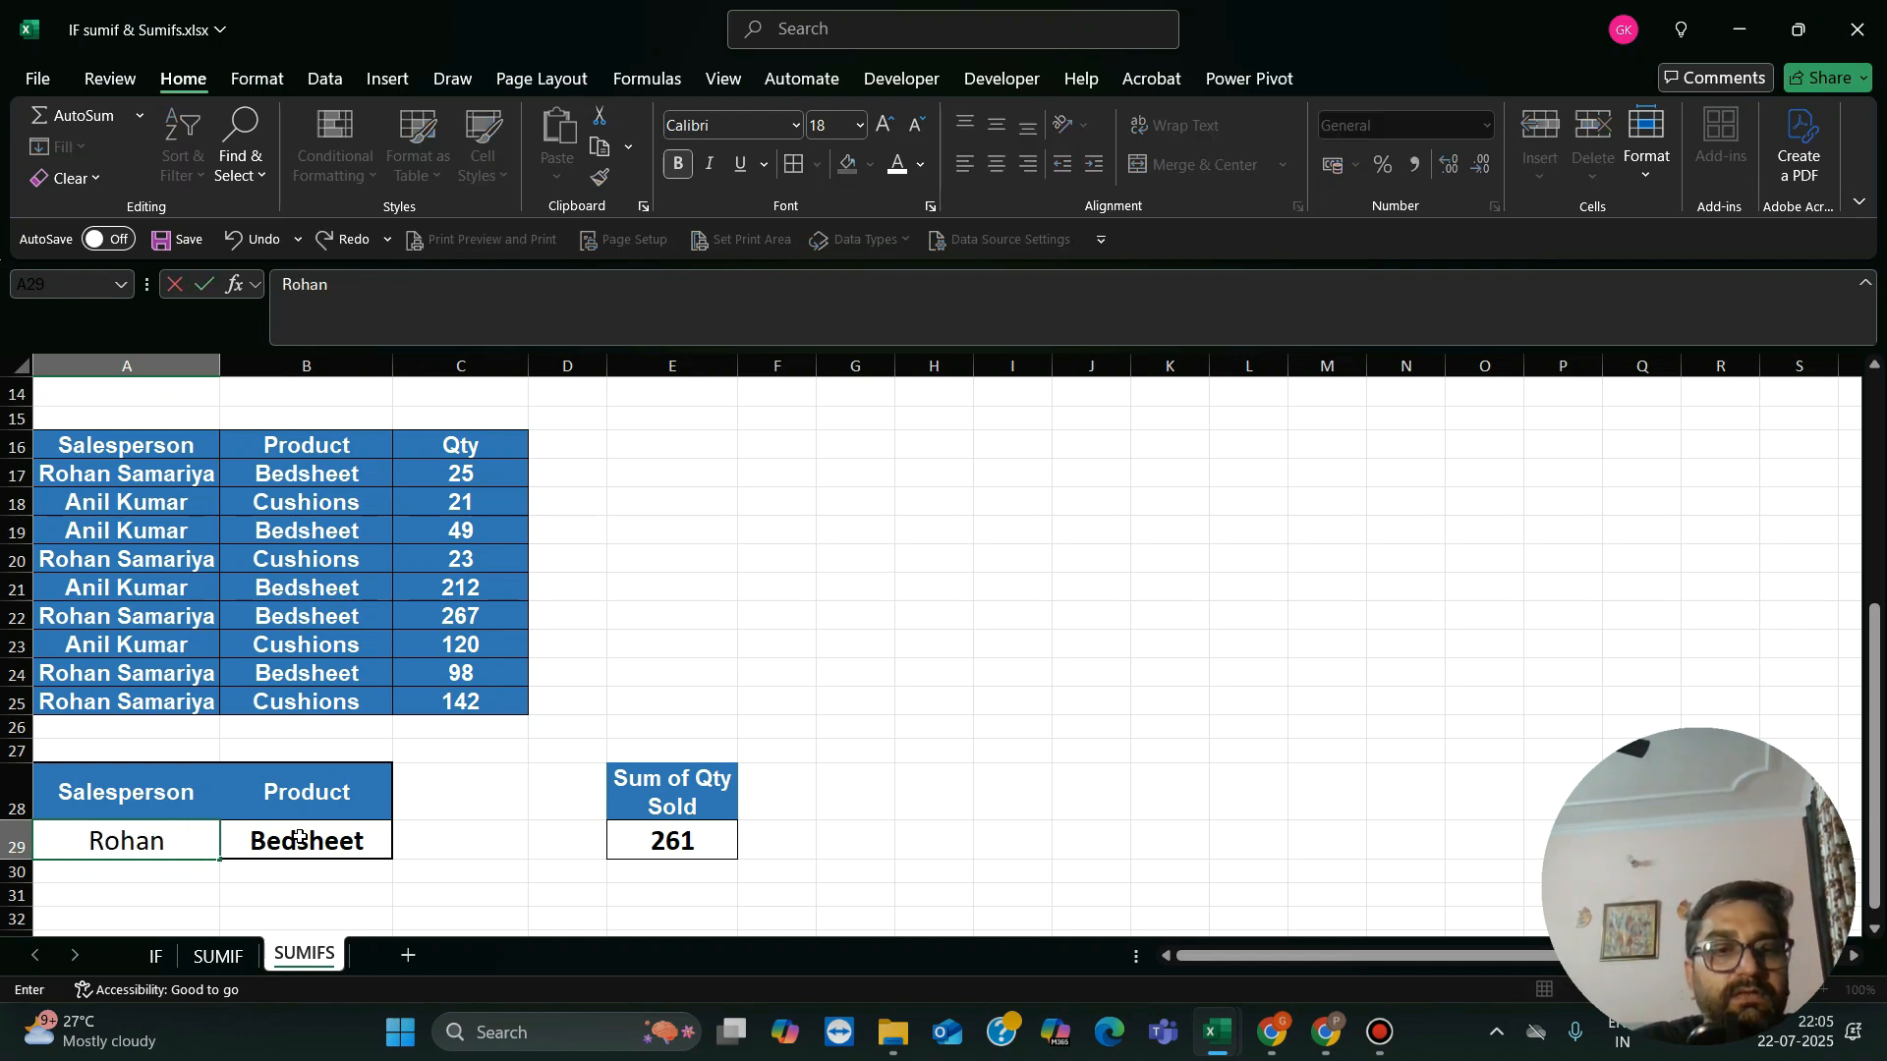
{"action": "type", "text": " Sama"}
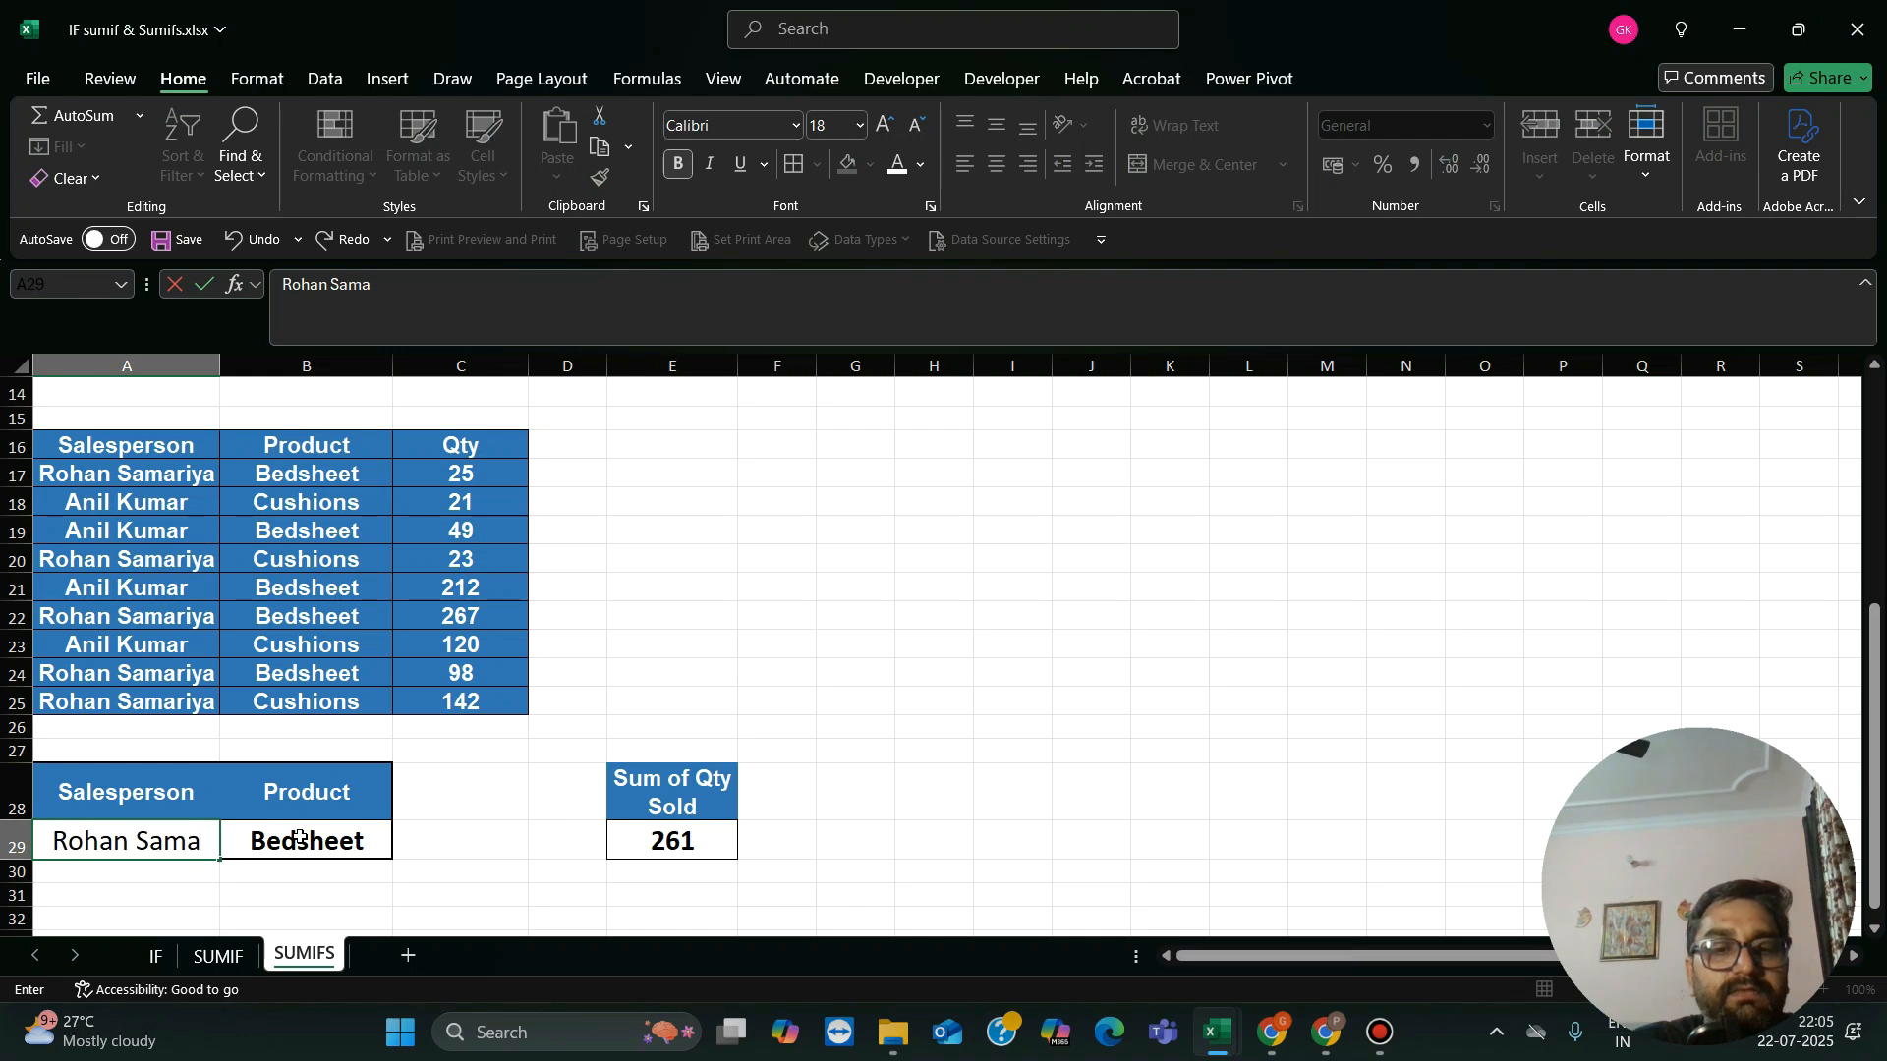
{"action": "type", "text": "riya"}
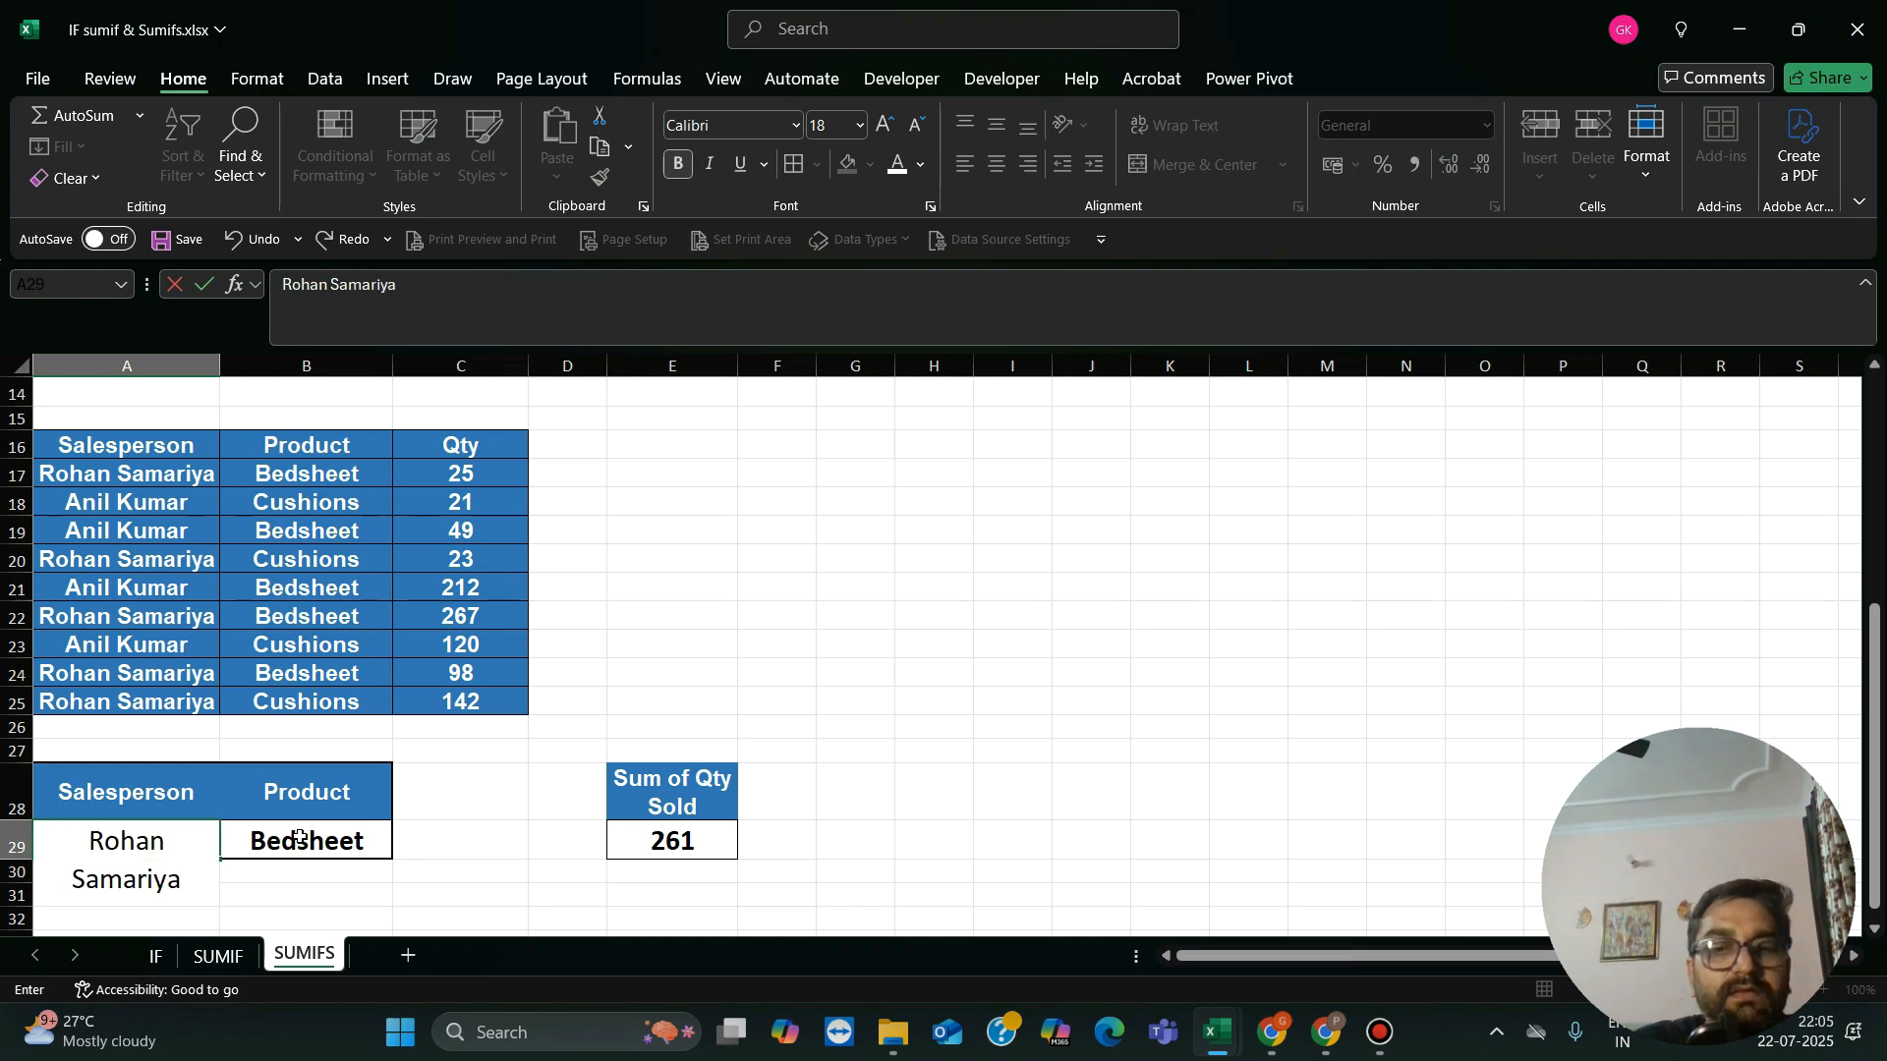
{"action": "key", "text": "Return"}
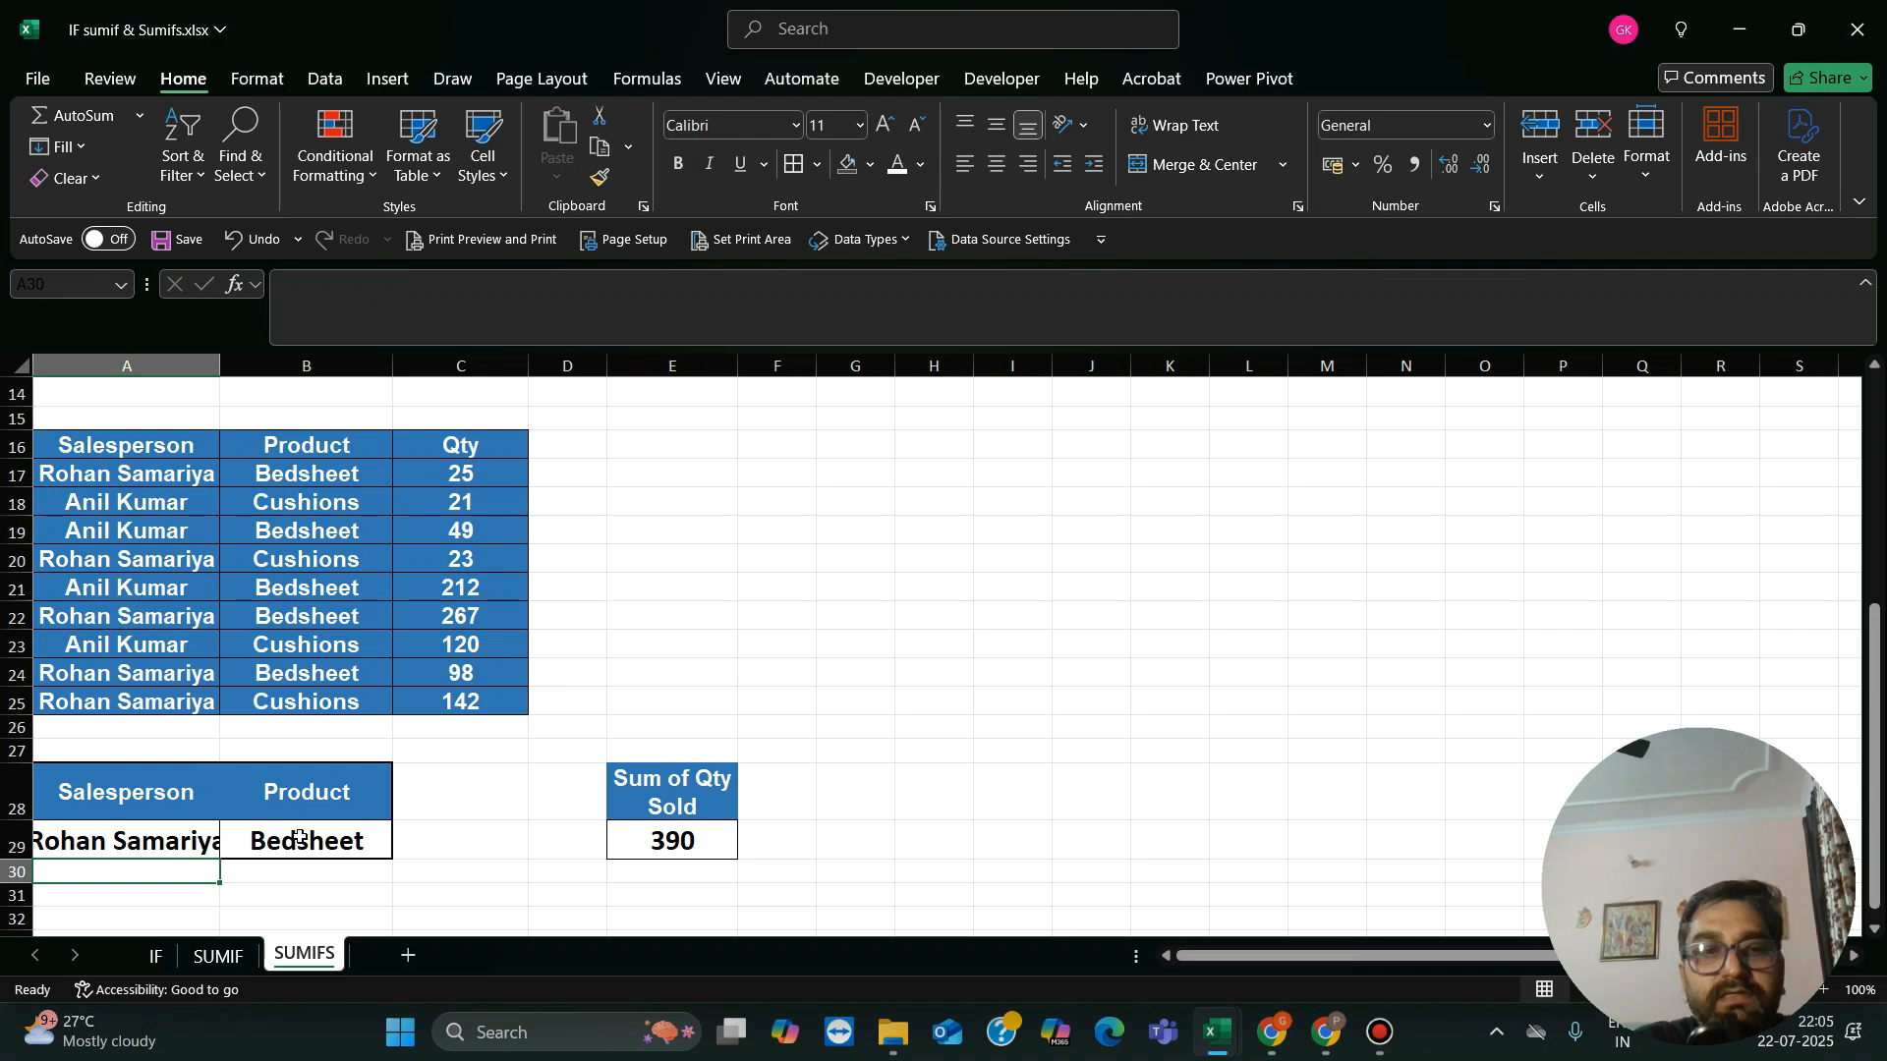
{"action": "key", "text": "Up"}
{"action": "key", "text": "Right"}
{"action": "key", "text": "Right"}
{"action": "key", "text": "Right"}
{"action": "key", "text": "Right"}
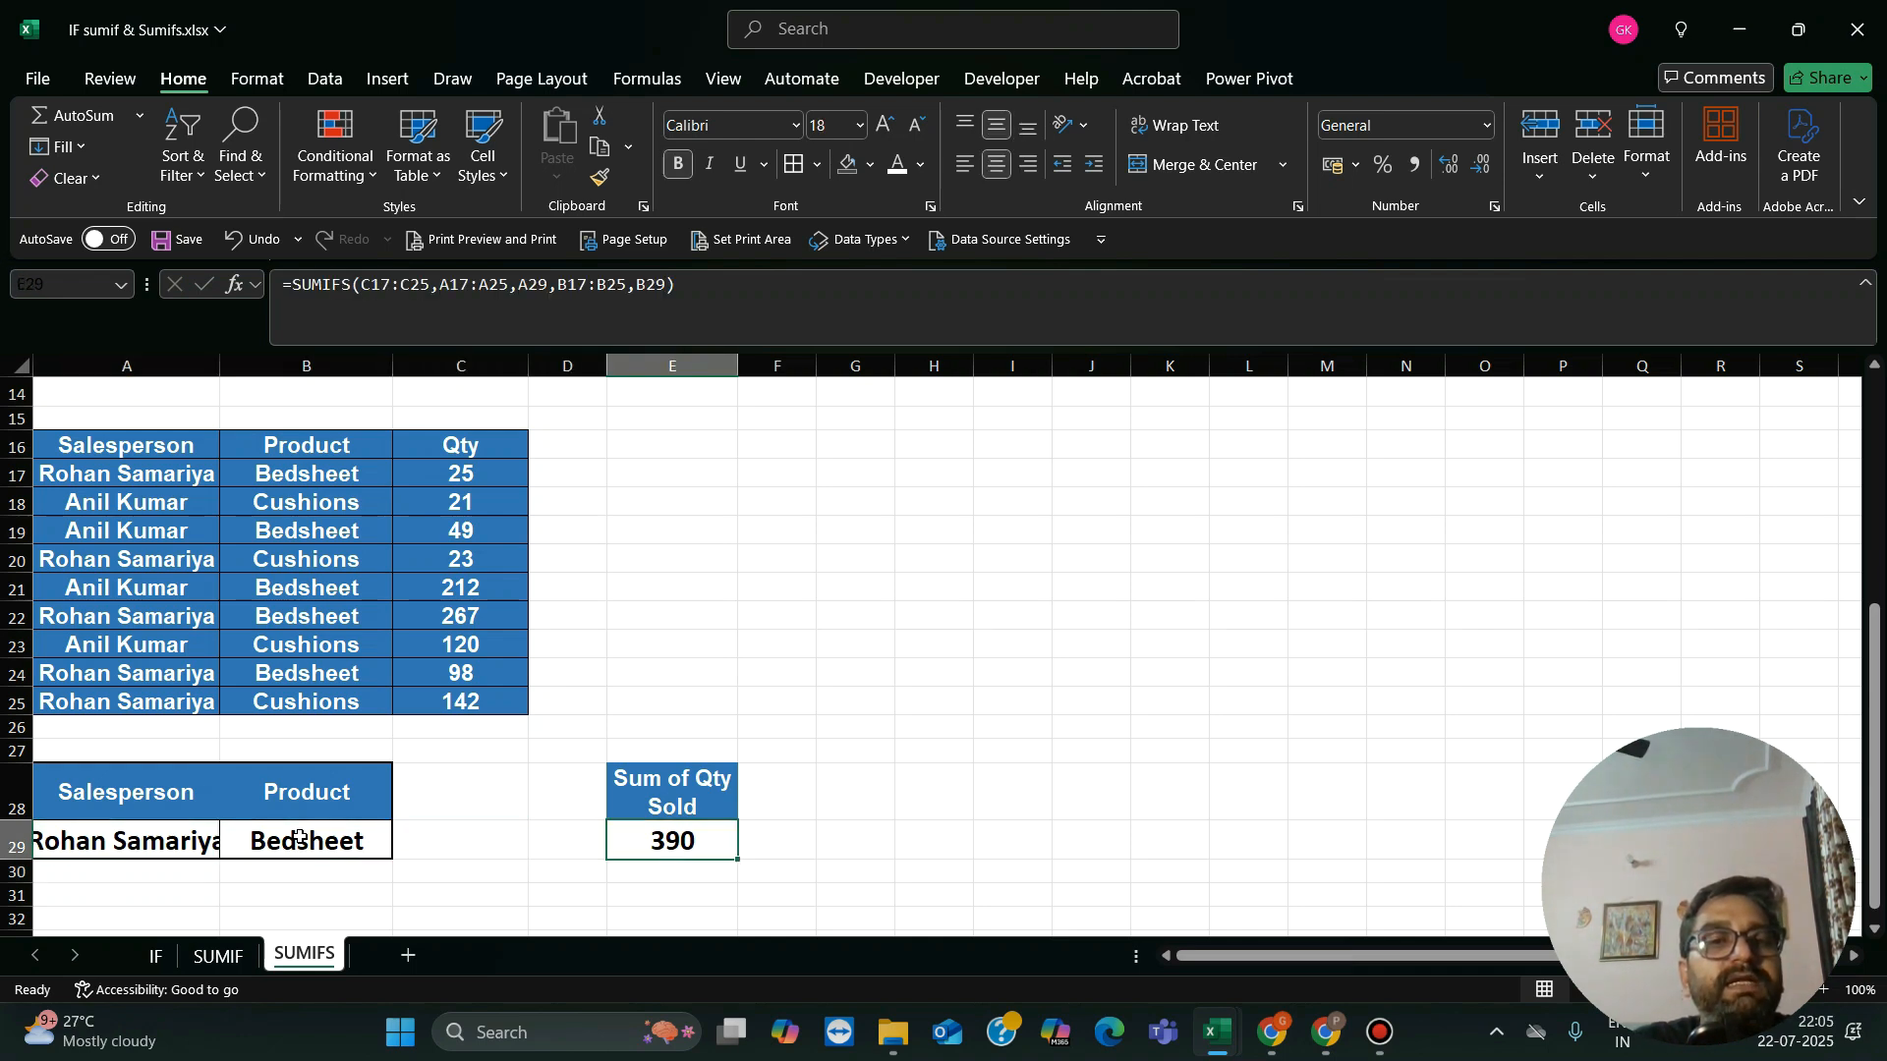
Step: Change the product criterion in B29 to Cushions
{"action": "key", "text": "Left"}
{"action": "key", "text": "Left"}
{"action": "key", "text": "Left"}
{"action": "type", "text": "C"}
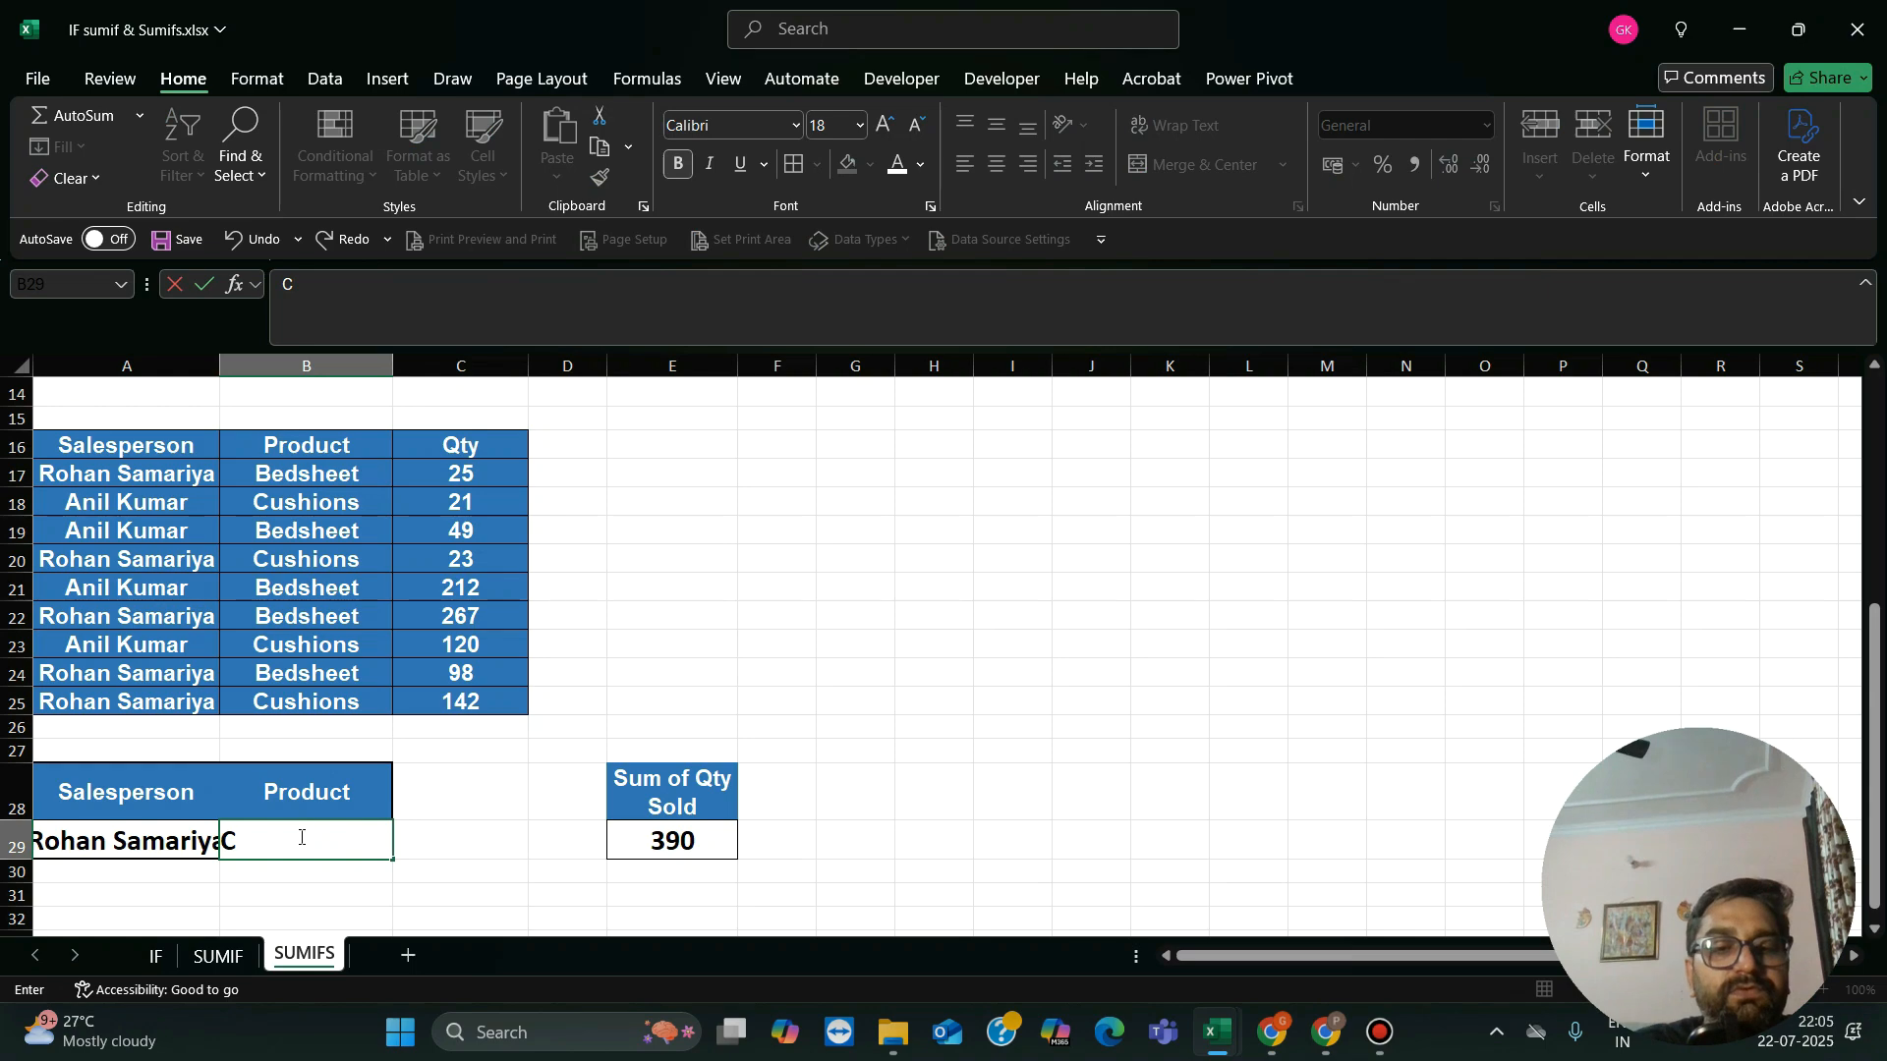
{"action": "type", "text": "ushions"}
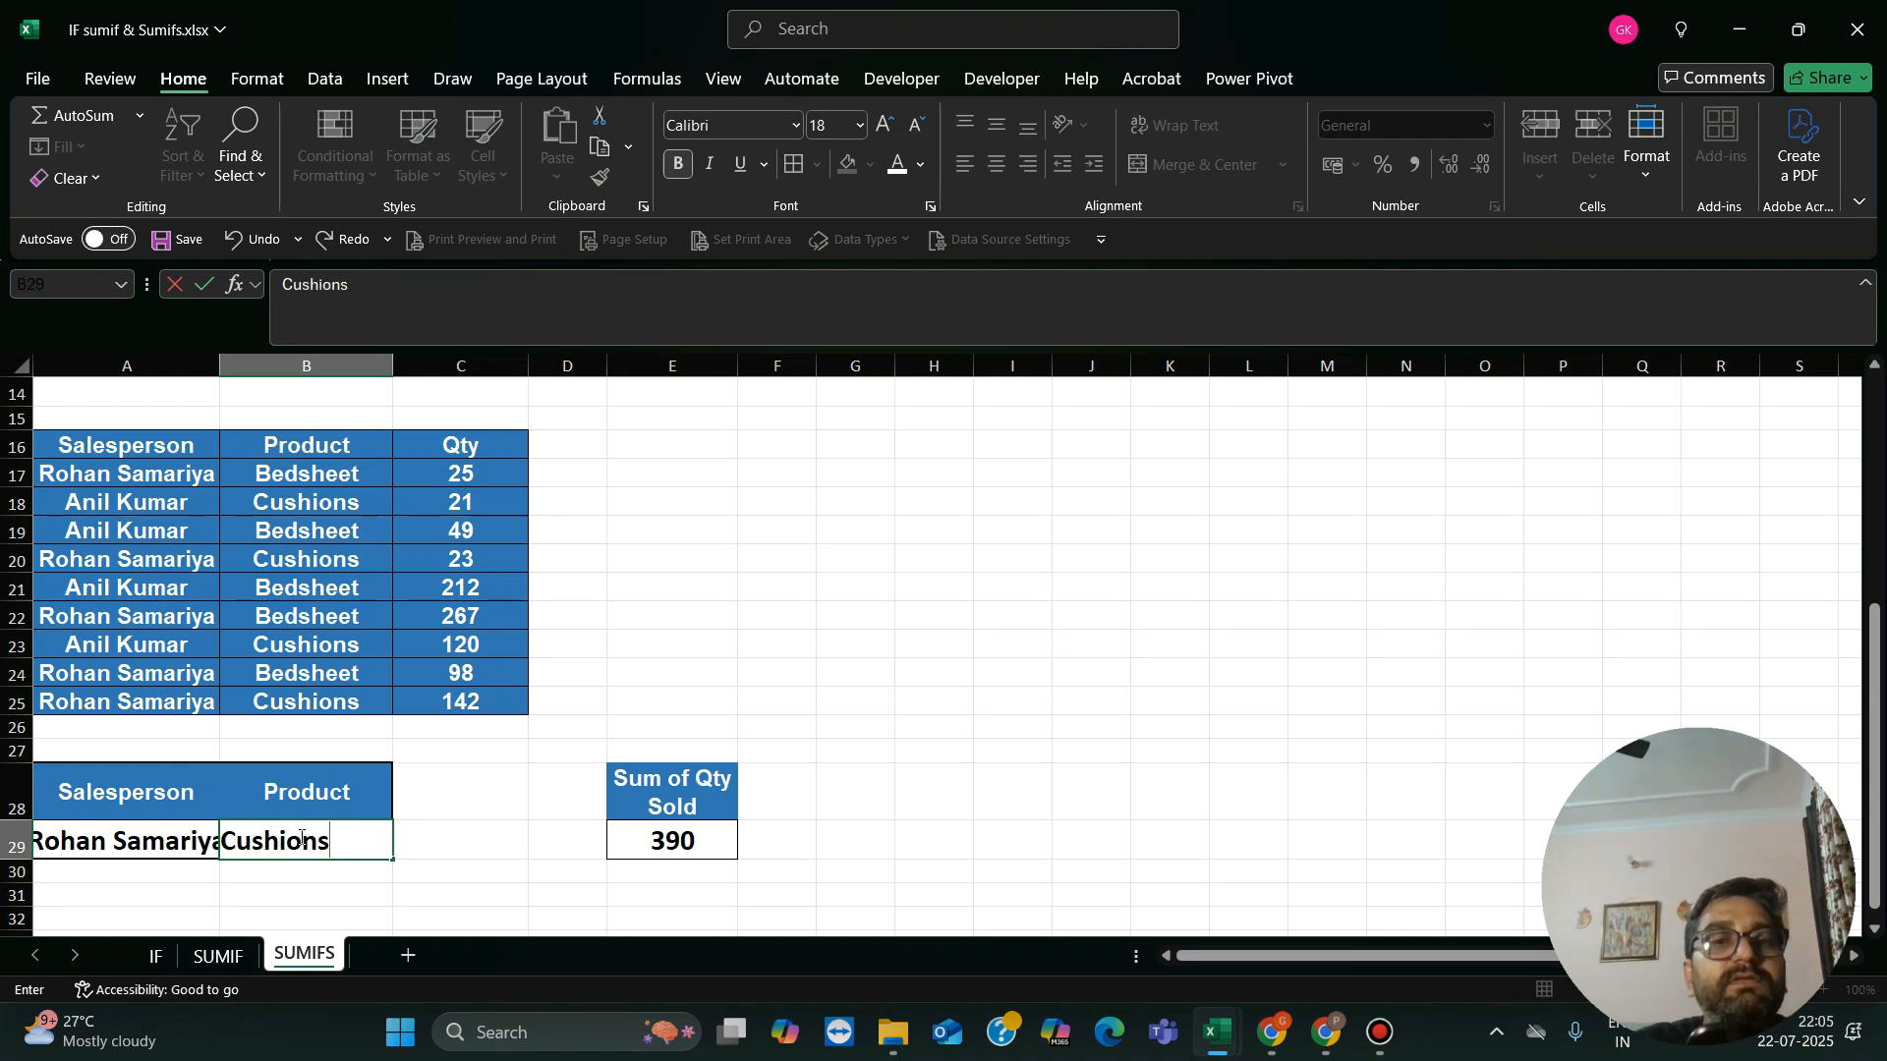
{"action": "key", "text": "Return"}
{"action": "left_click", "coordinate": [300, 837]}
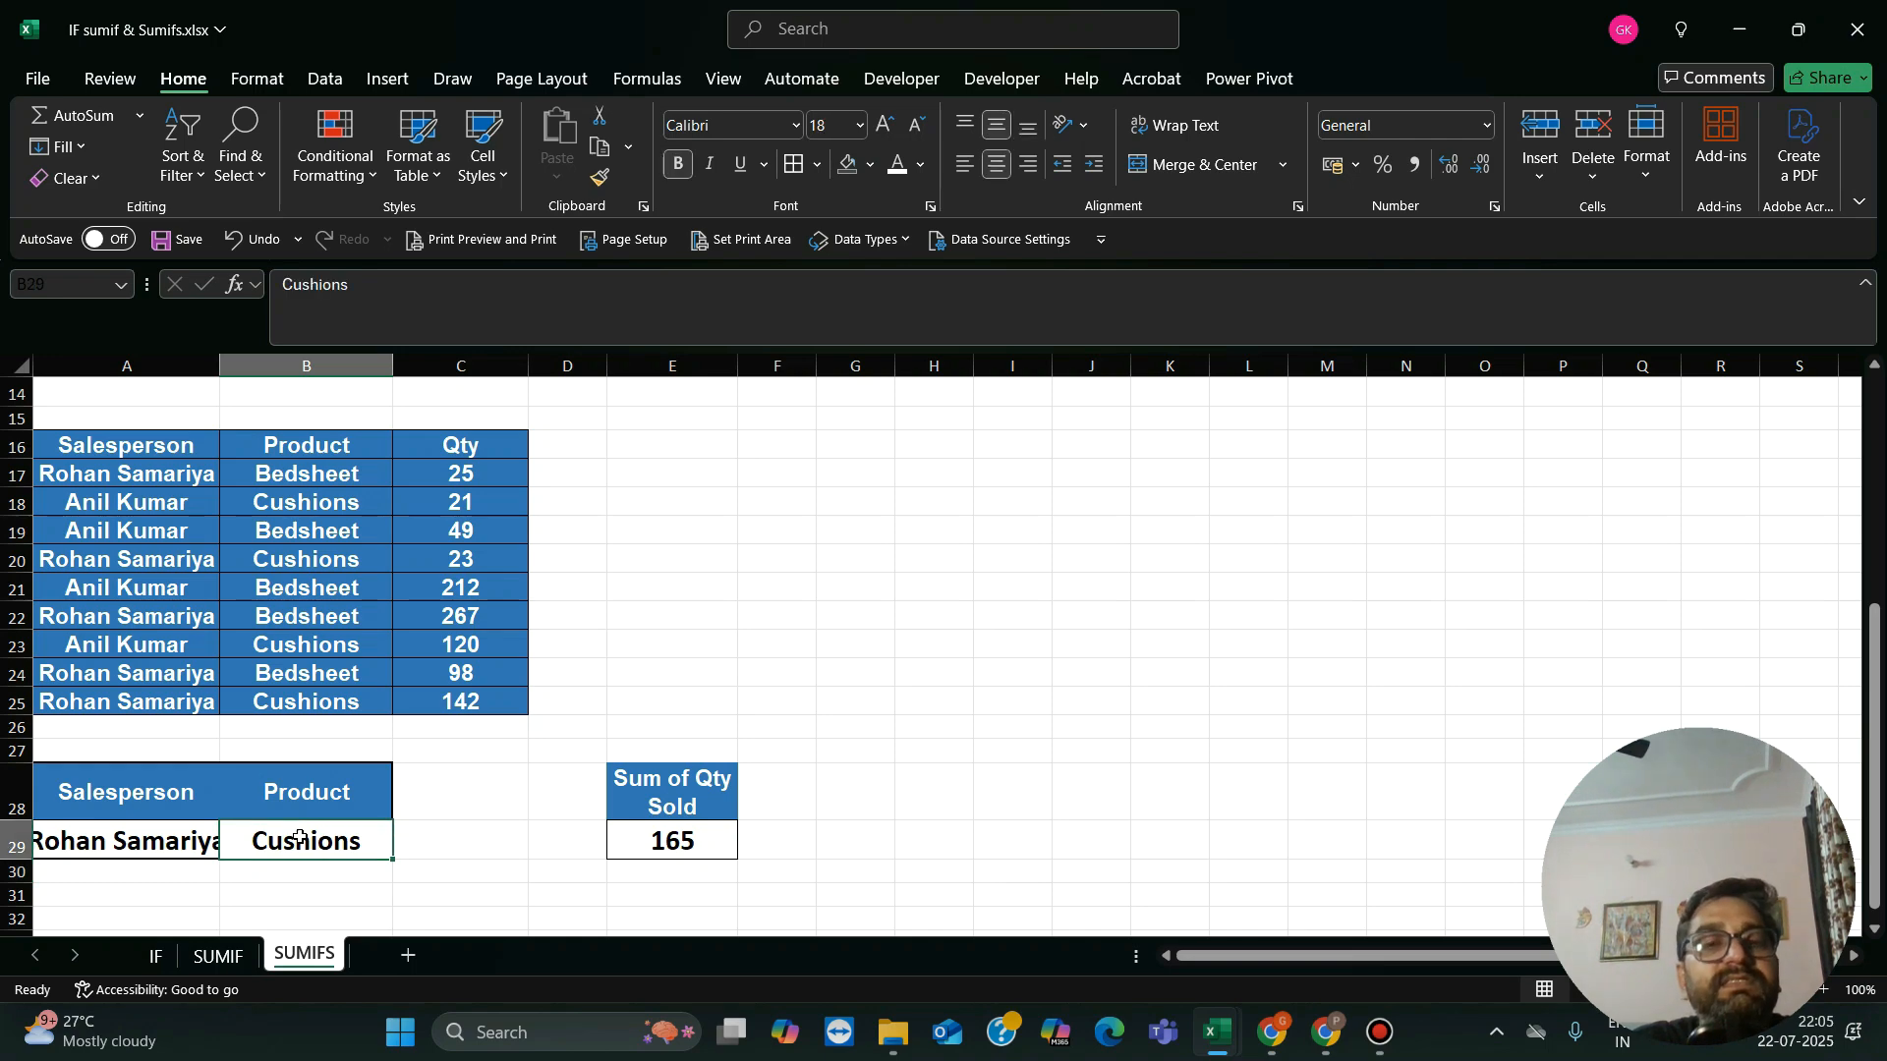
Step: Return to the SUMIFS CONDITION title in A1 at the start of the worksheet
{"action": "key", "text": "Up"}
{"action": "key", "text": "Up"}
{"action": "key", "text": "Up"}
{"action": "key", "text": "Up"}
{"action": "key", "text": "Up"}
{"action": "key", "text": "Up"}
{"action": "key", "text": "Up"}
{"action": "key", "text": "Up"}
{"action": "key", "text": "Up"}
{"action": "key", "text": "Up"}
{"action": "key", "text": "Up"}
{"action": "key", "text": "Up"}
{"action": "key", "text": "Up"}
{"action": "key", "text": "Up"}
{"action": "key", "text": "Up"}
{"action": "key", "text": "Up"}
{"action": "key", "text": "Up"}
{"action": "key", "text": "Up"}
{"action": "key", "text": "Up"}
{"action": "key", "text": "Up"}
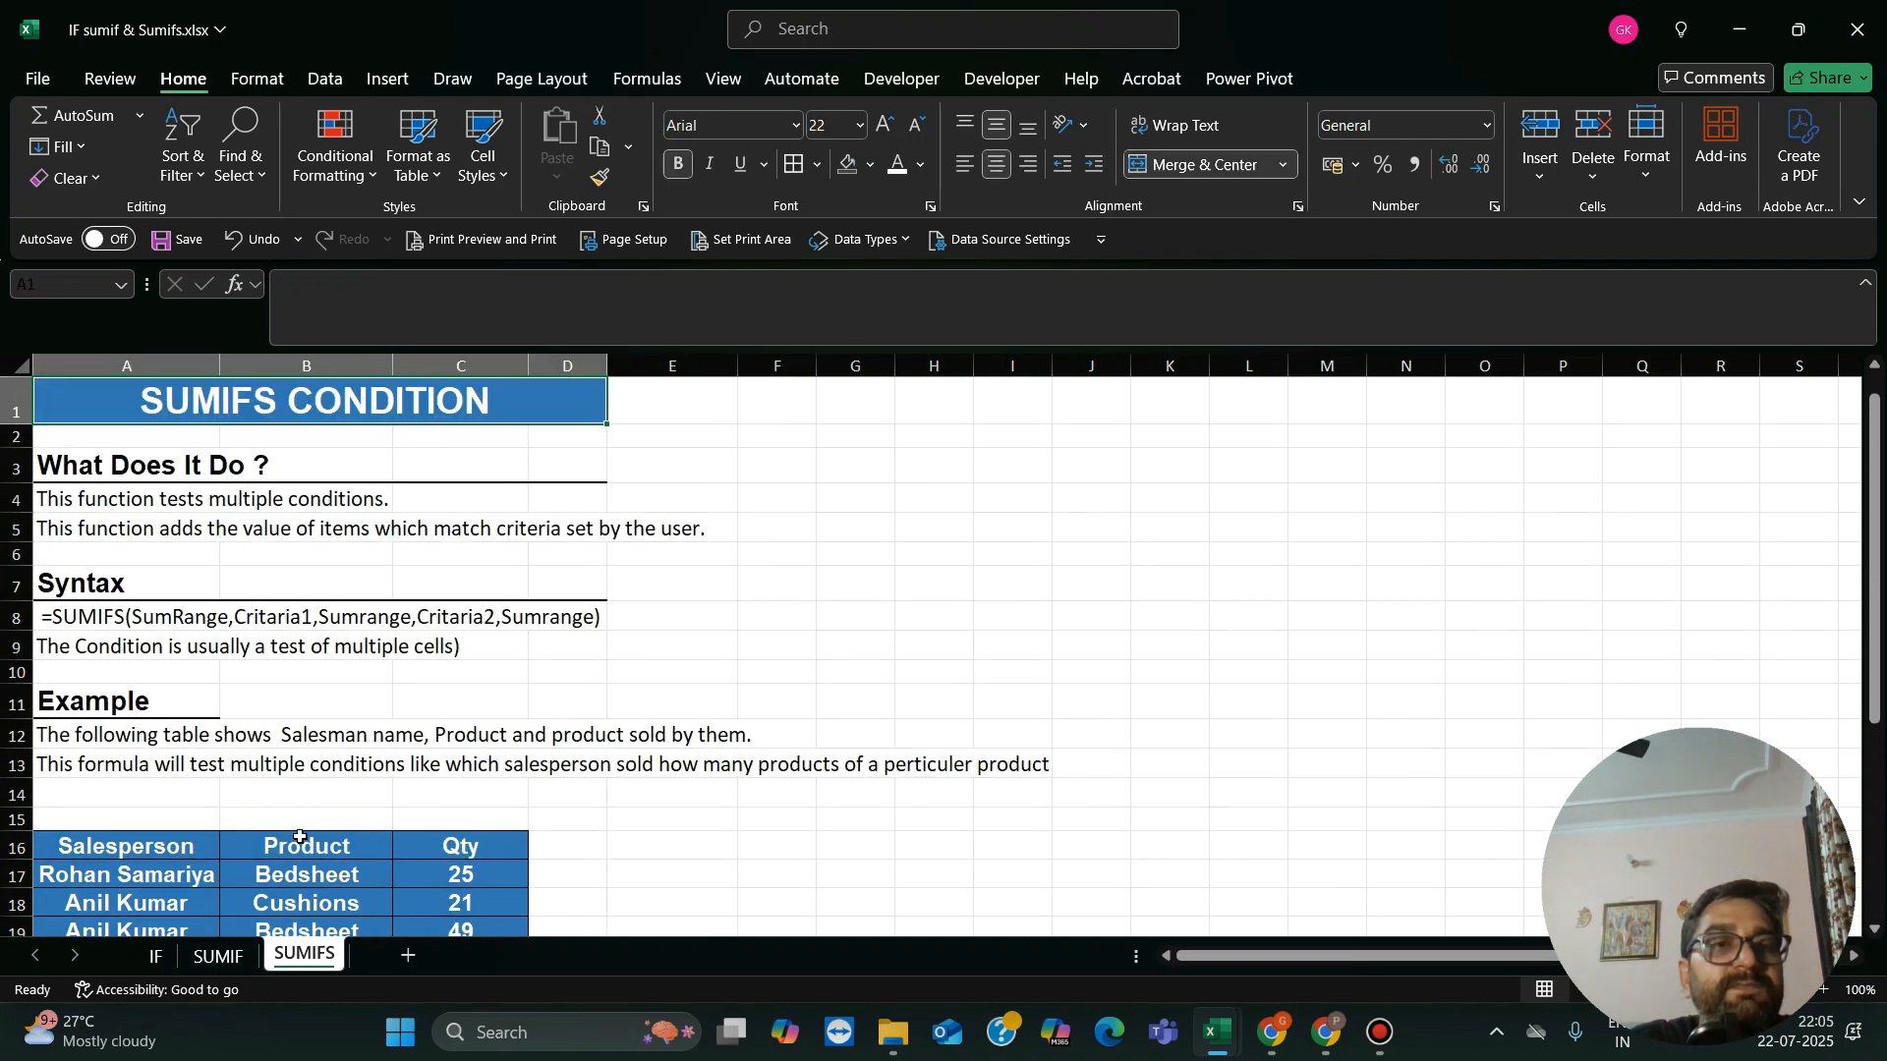
{"action": "key", "text": "Right"}
{"action": "key", "text": "Left"}
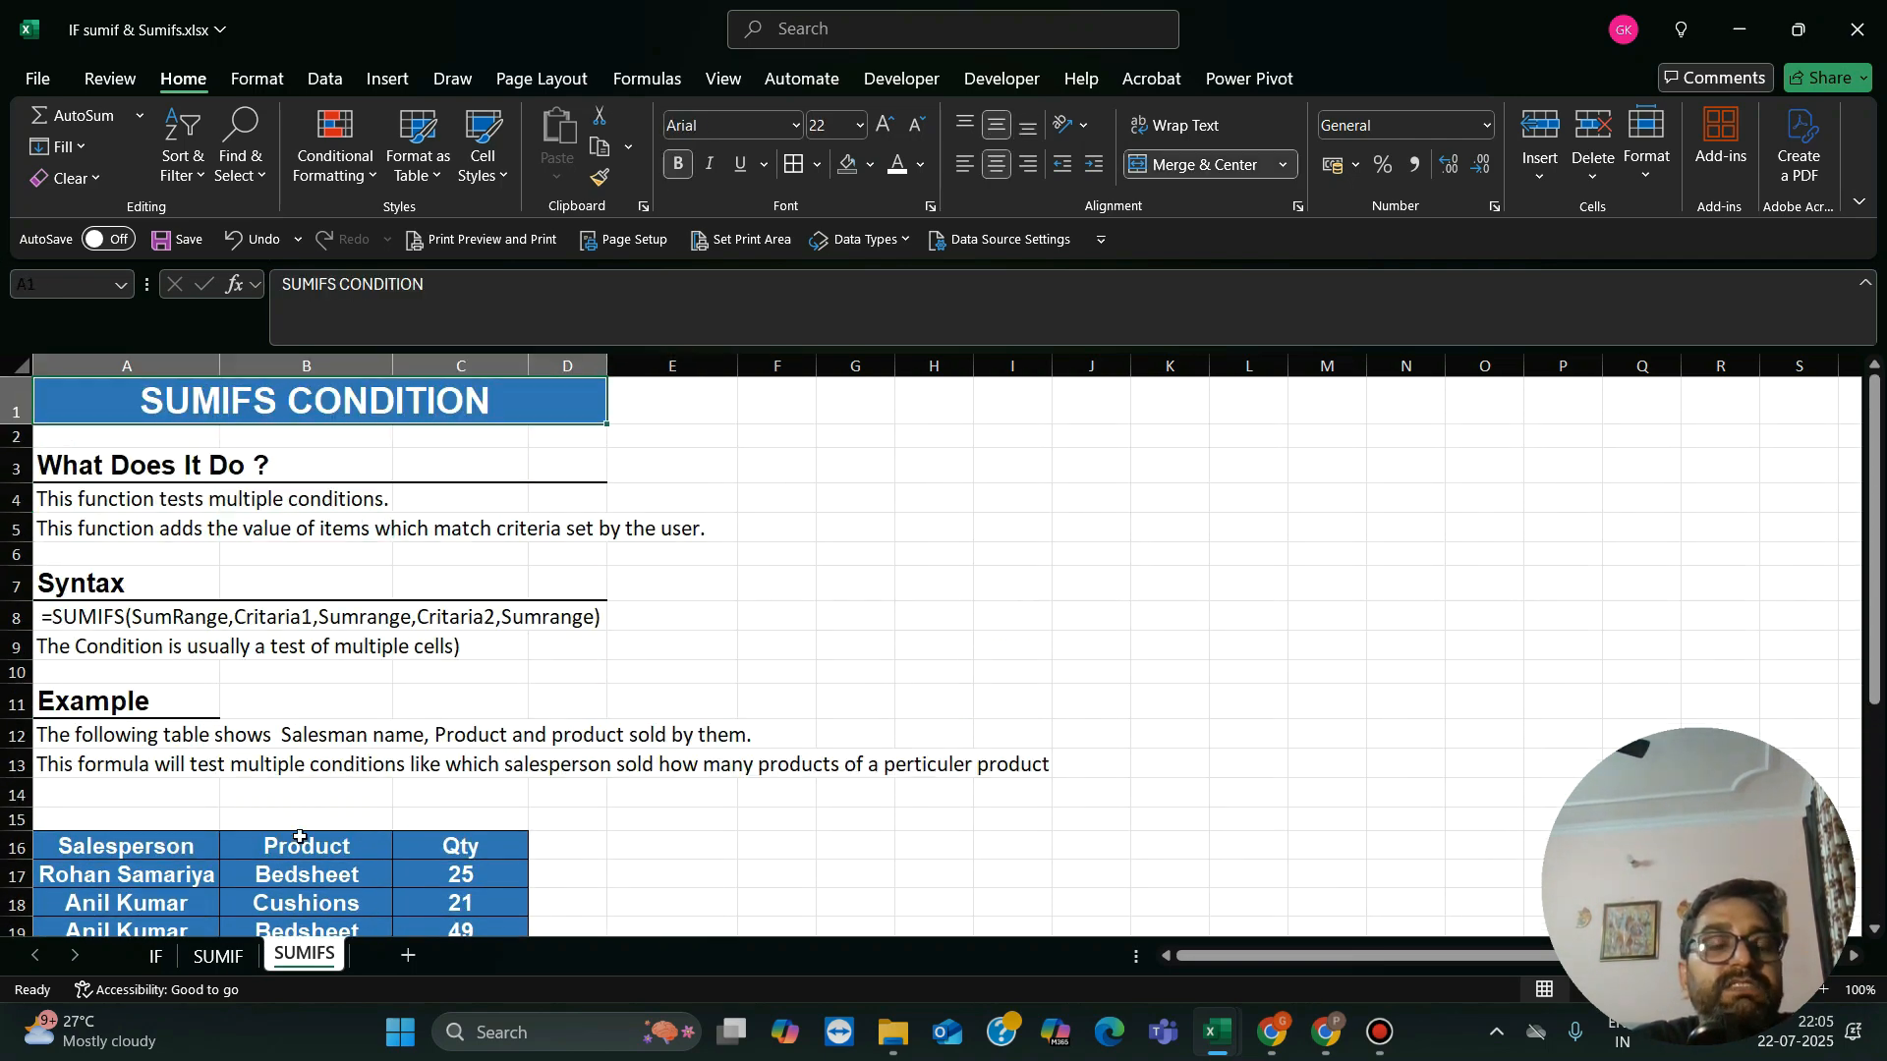